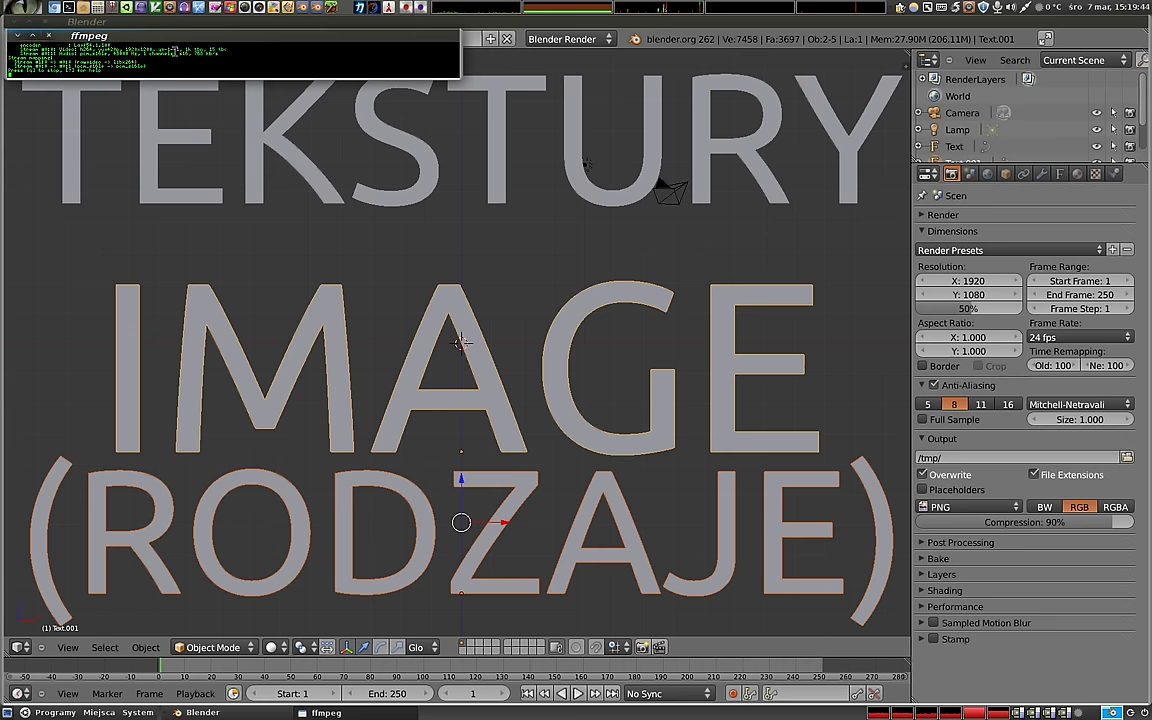
- Reveal Blender and delete the IMAGE and (RODZAJE) title text objects
{"action": "left_click", "coordinate": [18, 36]}
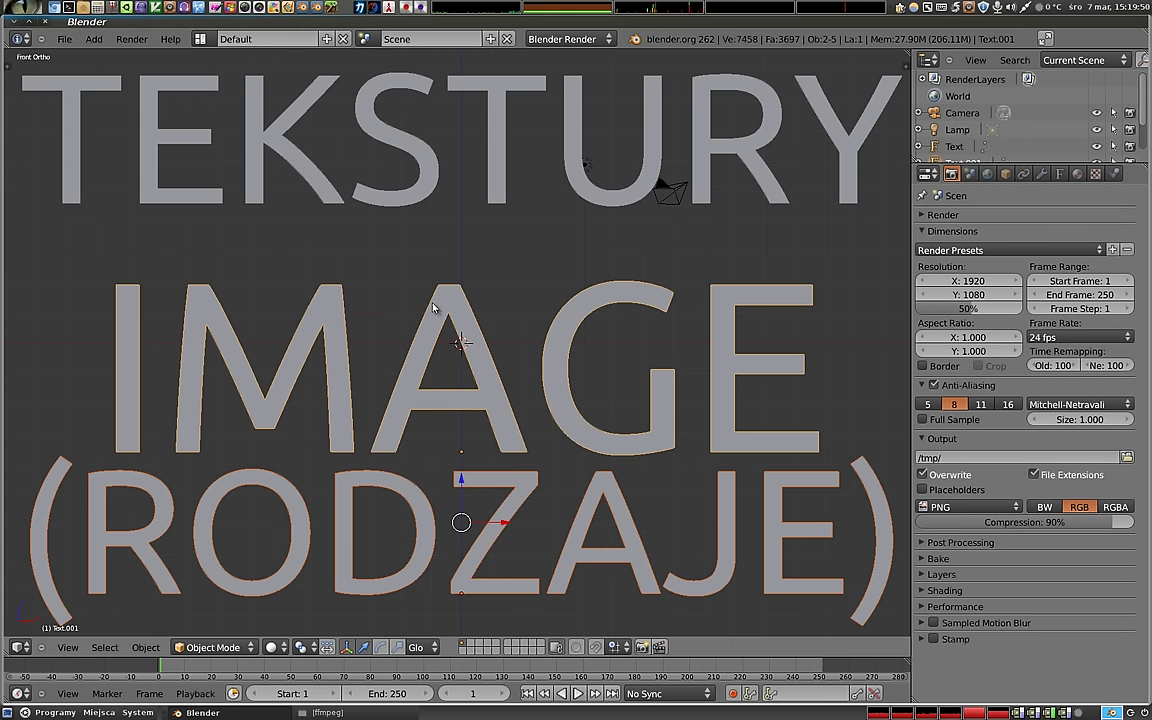
{"action": "right_click", "coordinate": [459, 312]}
{"action": "key", "text": "x"}
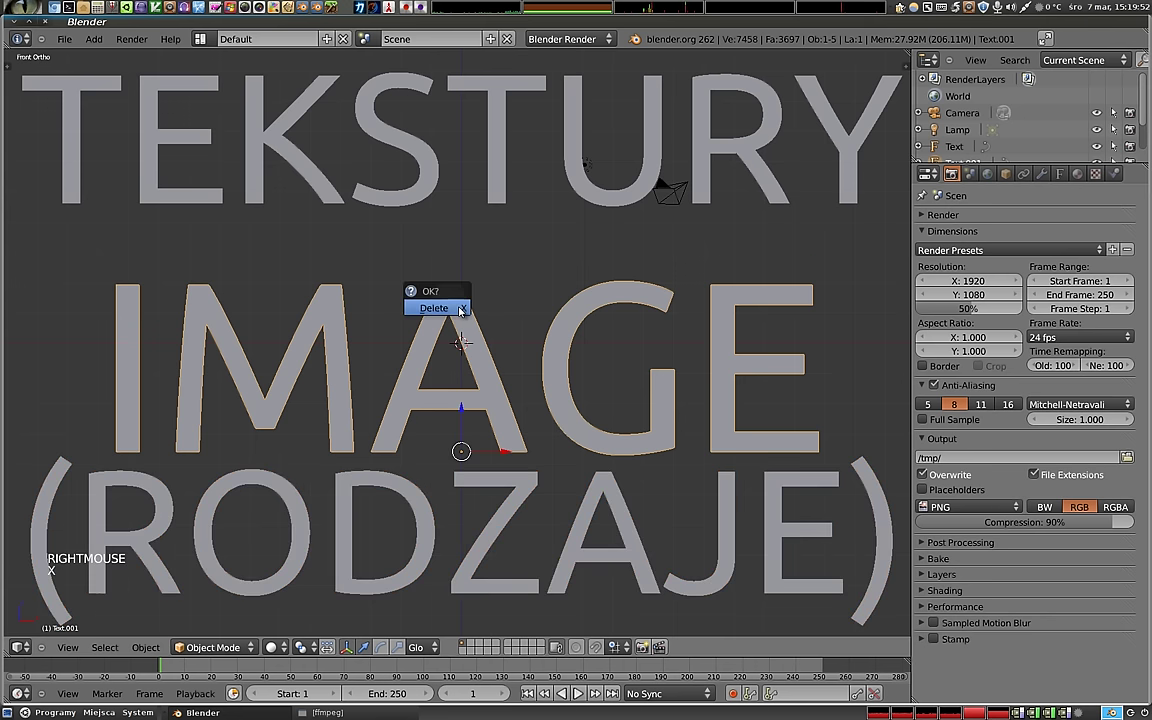
{"action": "left_click", "coordinate": [457, 312]}
{"action": "right_click", "coordinate": [481, 480]}
{"action": "key", "text": "x"}
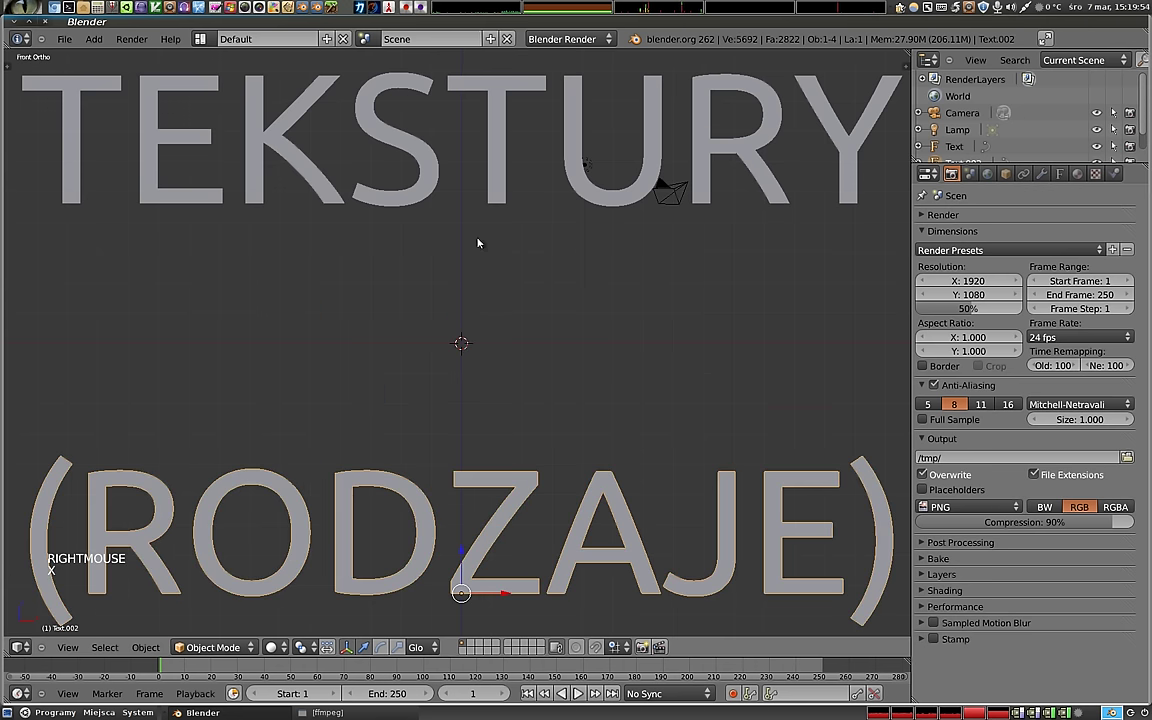
{"action": "key", "text": "x"}
{"action": "left_click", "coordinate": [462, 478]}
- Delete the TEKSTURY title text, leaving only the camera and lamp
{"action": "right_click", "coordinate": [501, 151]}
{"action": "key", "text": "x"}
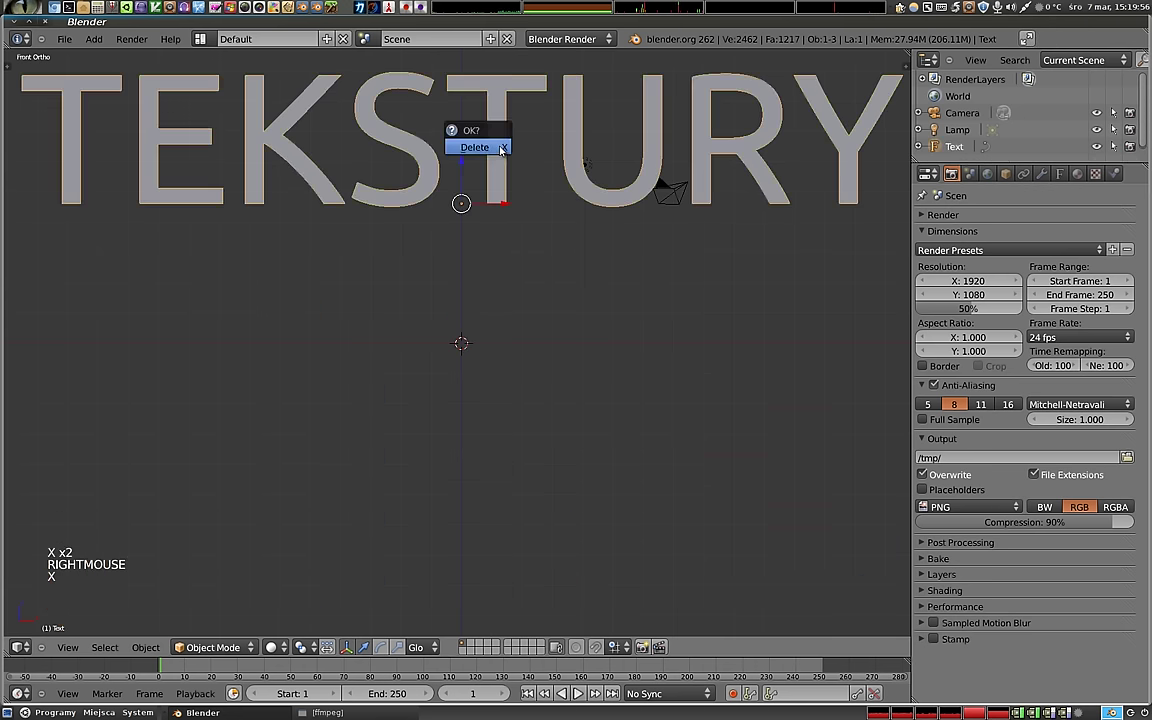
{"action": "left_click", "coordinate": [475, 146]}
{"action": "key", "text": "shift+a"}
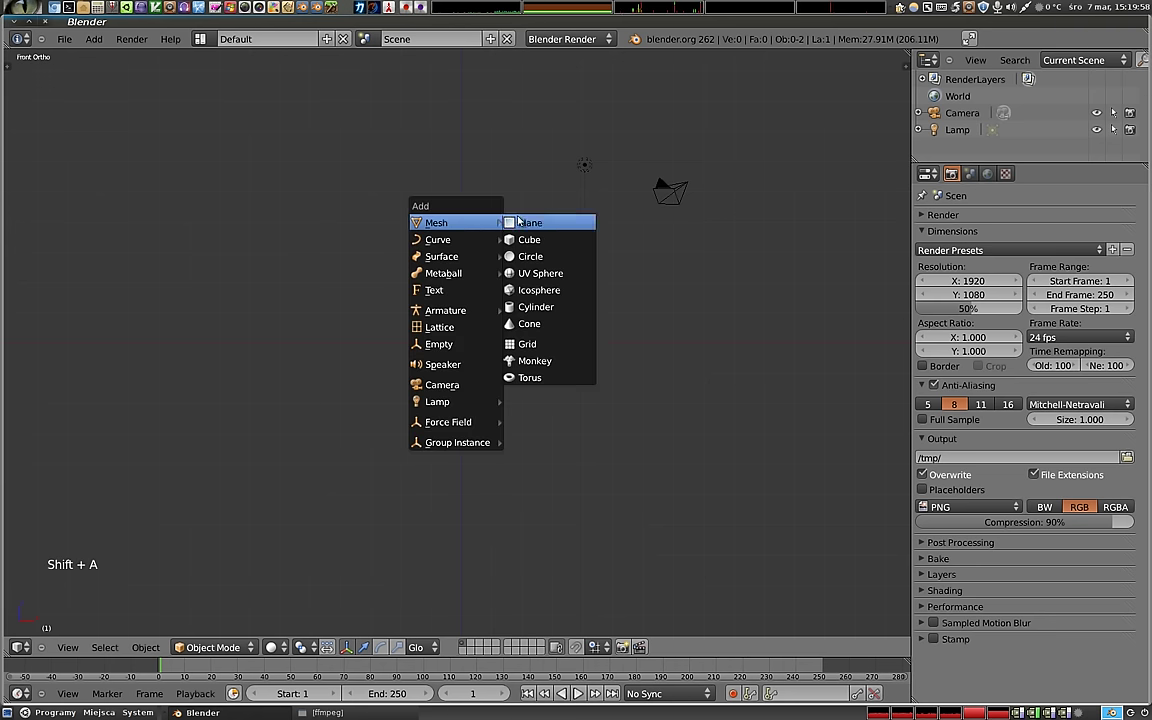
- Add a plane mesh, scale it wider, and view it through the camera
{"action": "left_click", "coordinate": [527, 222]}
{"action": "key", "text": "s"}
{"action": "left_click", "coordinate": [601, 426]}
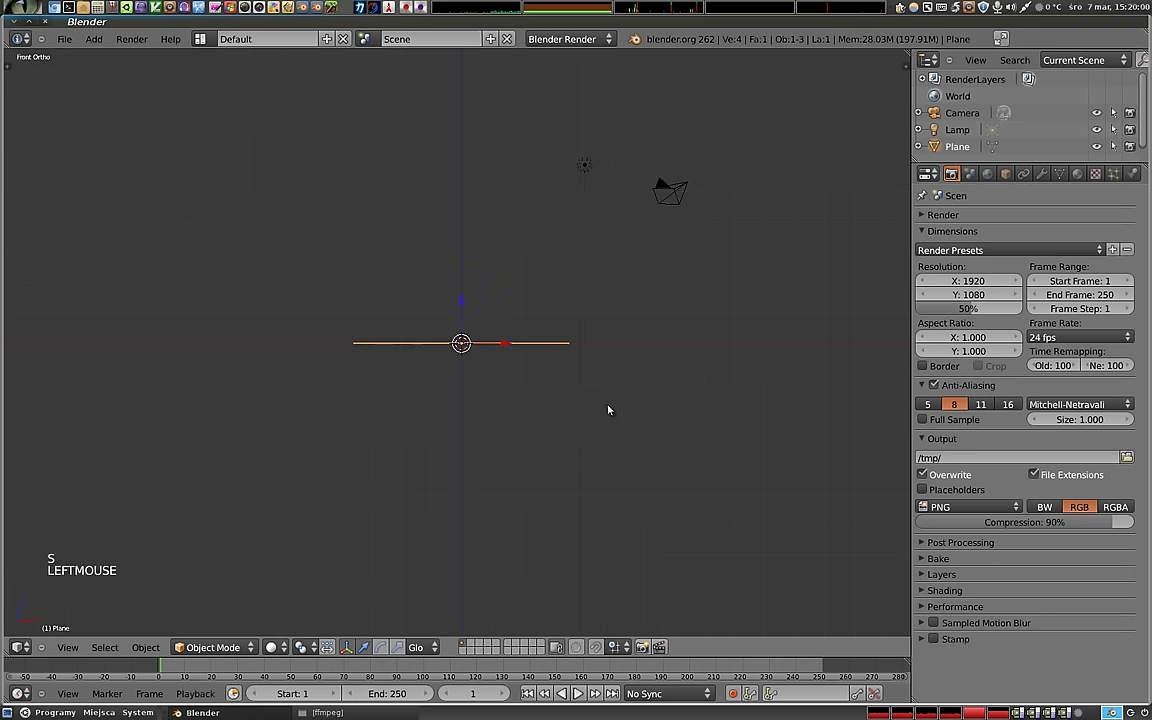
{"action": "key", "text": "KP_0"}
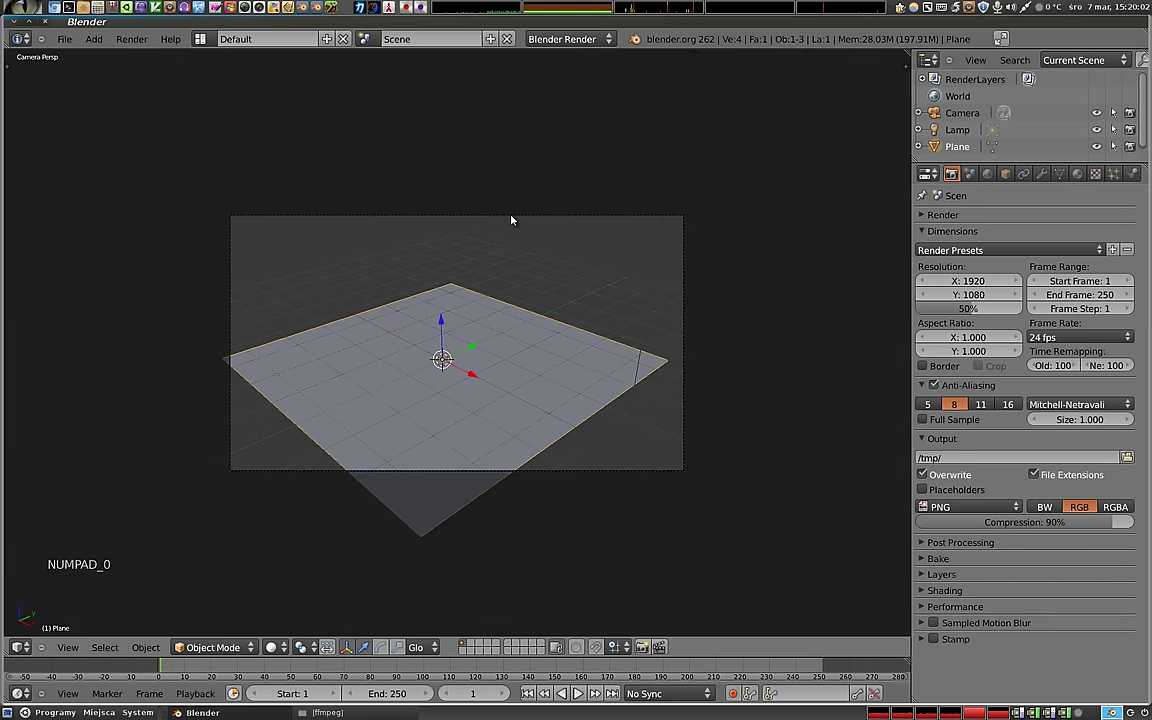
- Reposition the camera to frame the plane, render a preview, and show the plane's material settings
{"action": "right_click", "coordinate": [514, 216]}
{"action": "key", "text": "g"}
{"action": "key", "text": "g"}
{"action": "left_click", "coordinate": [476, 340]}
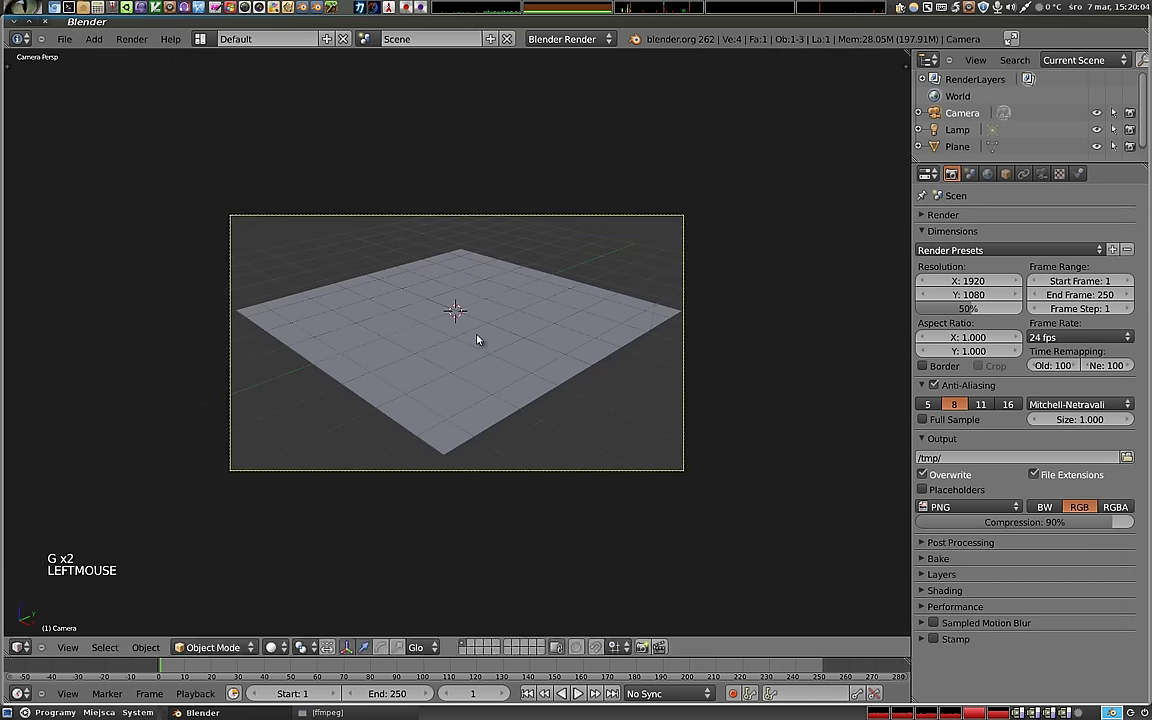
{"action": "key", "text": "F12"}
{"action": "key", "text": "Escape"}
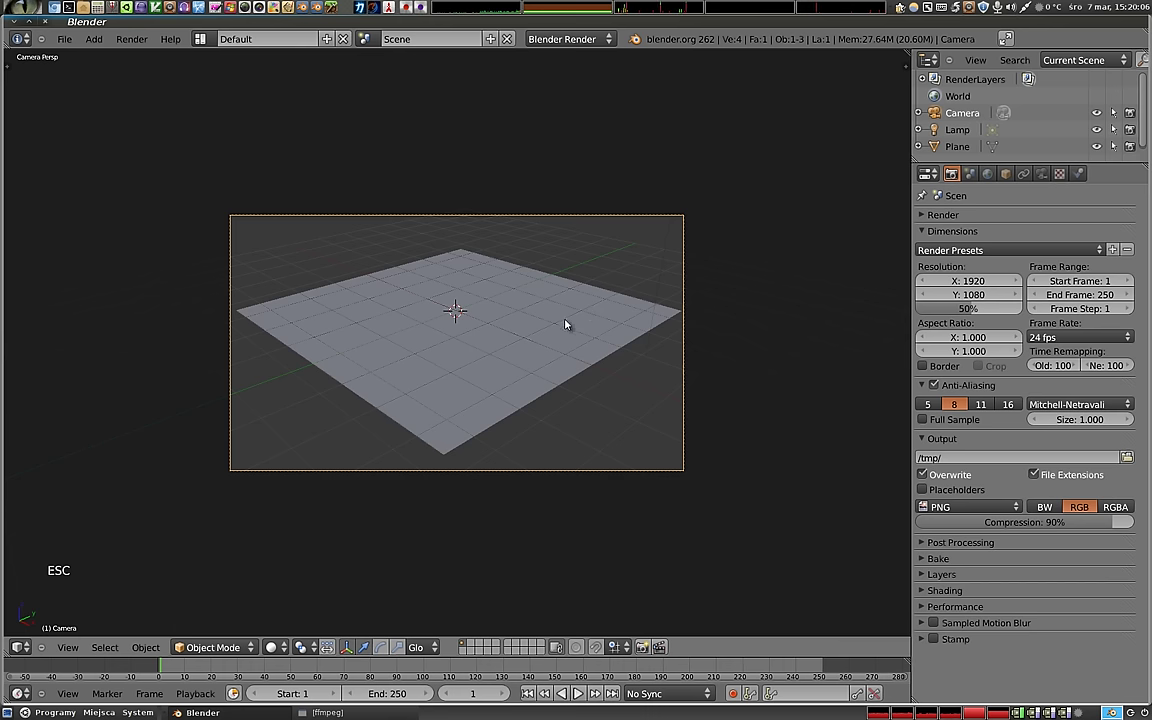
{"action": "right_click", "coordinate": [566, 324]}
{"action": "left_click", "coordinate": [1077, 173]}
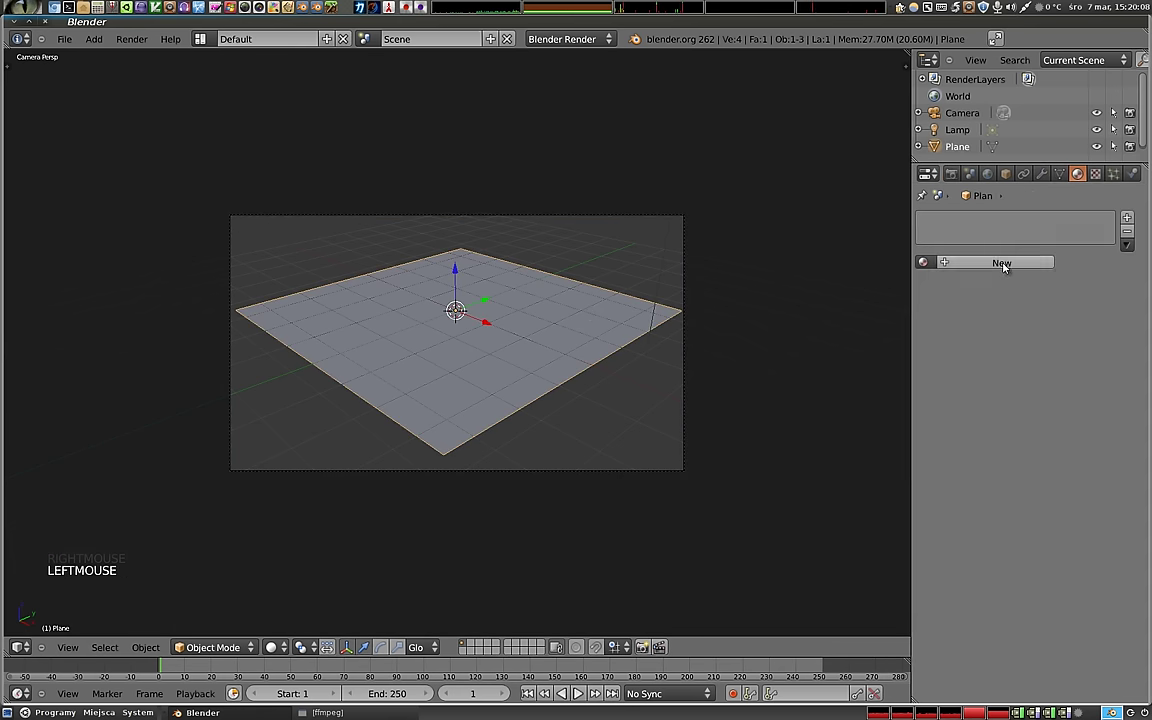
- Give the plane a new material with a new texture of type Image or Movie
{"action": "left_click", "coordinate": [1000, 262]}
{"action": "left_click", "coordinate": [1095, 173]}
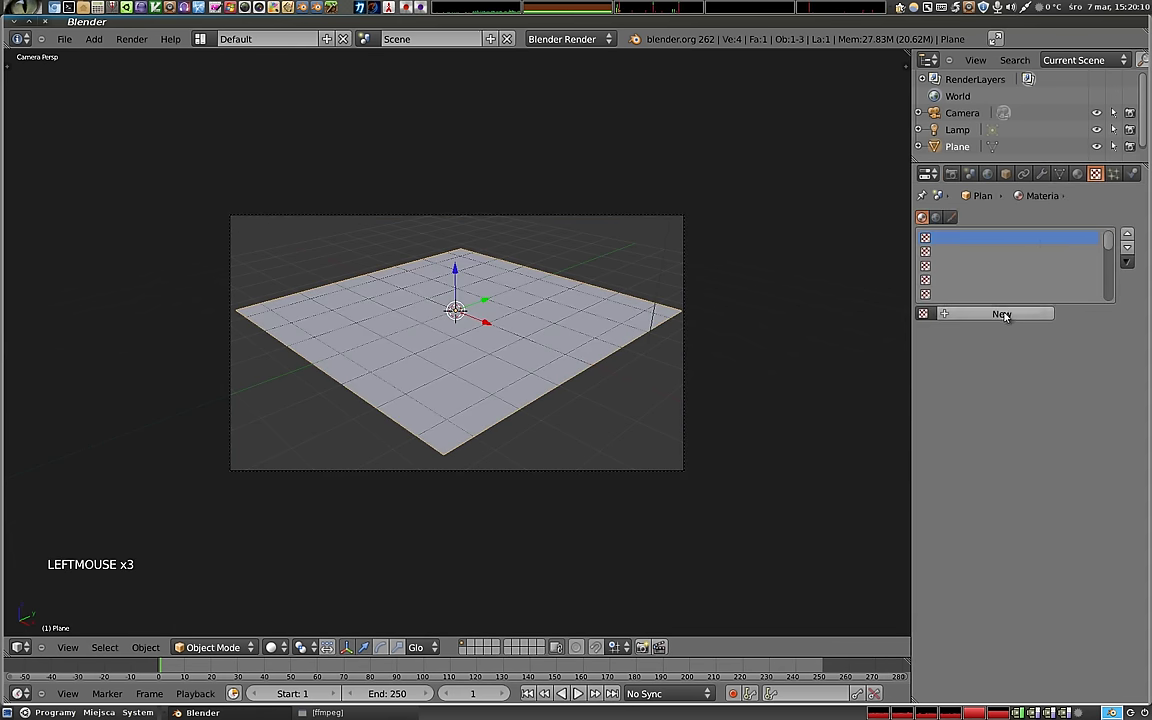
{"action": "left_click", "coordinate": [1002, 314]}
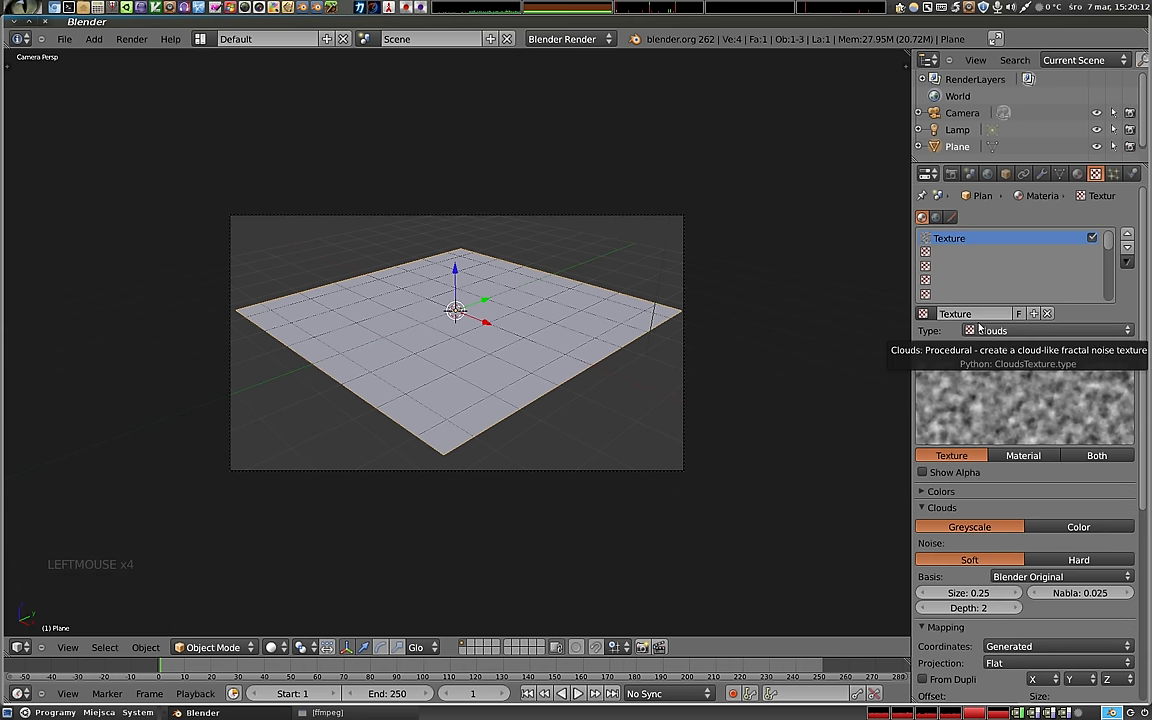
{"action": "left_click", "coordinate": [1084, 331]}
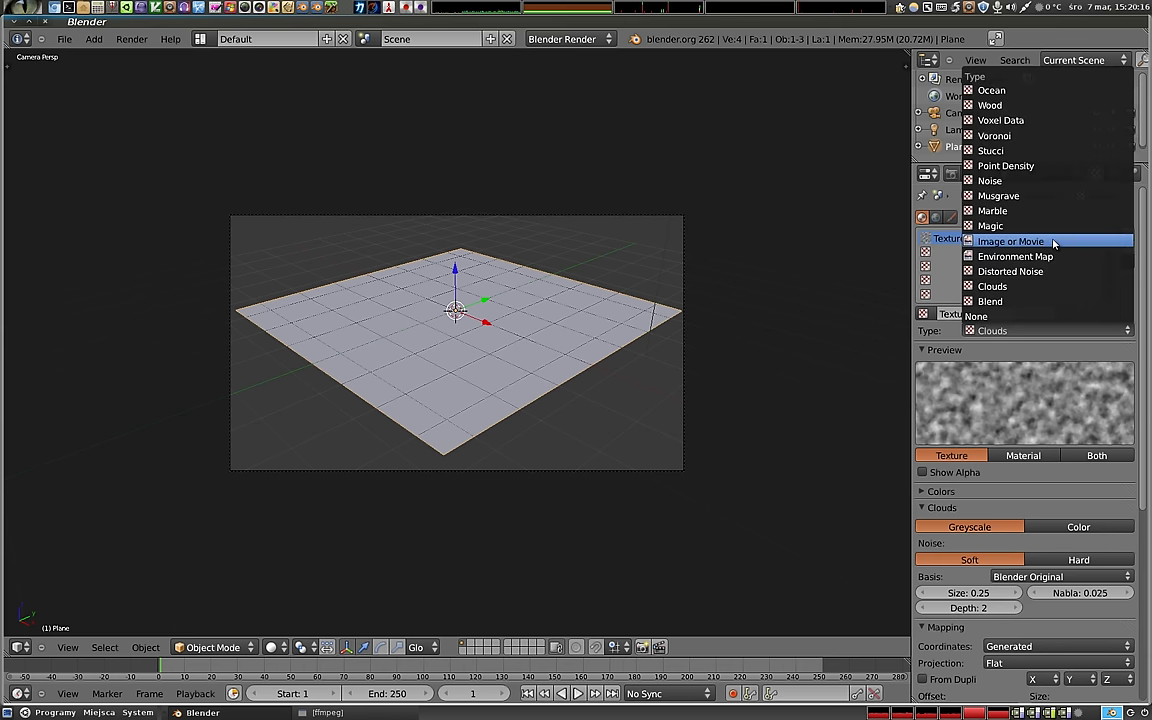
{"action": "left_click", "coordinate": [1053, 243]}
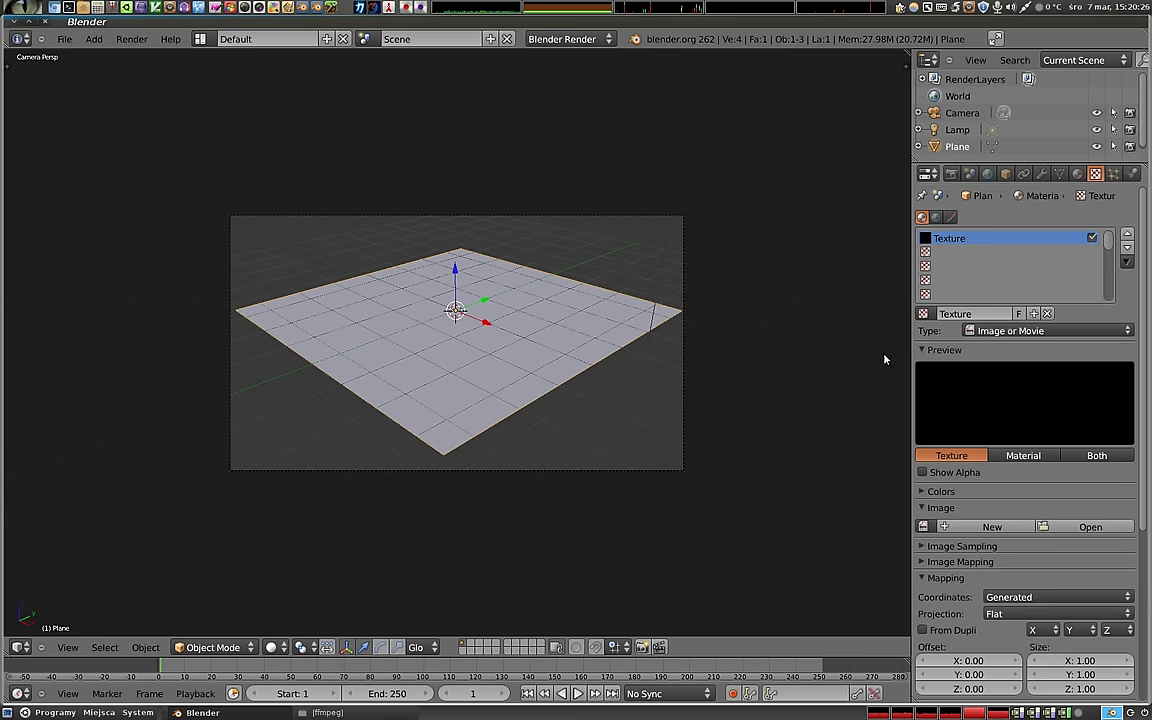
- Render the plane, then bring up the New Image settings for the texture
{"action": "key", "text": "F12"}
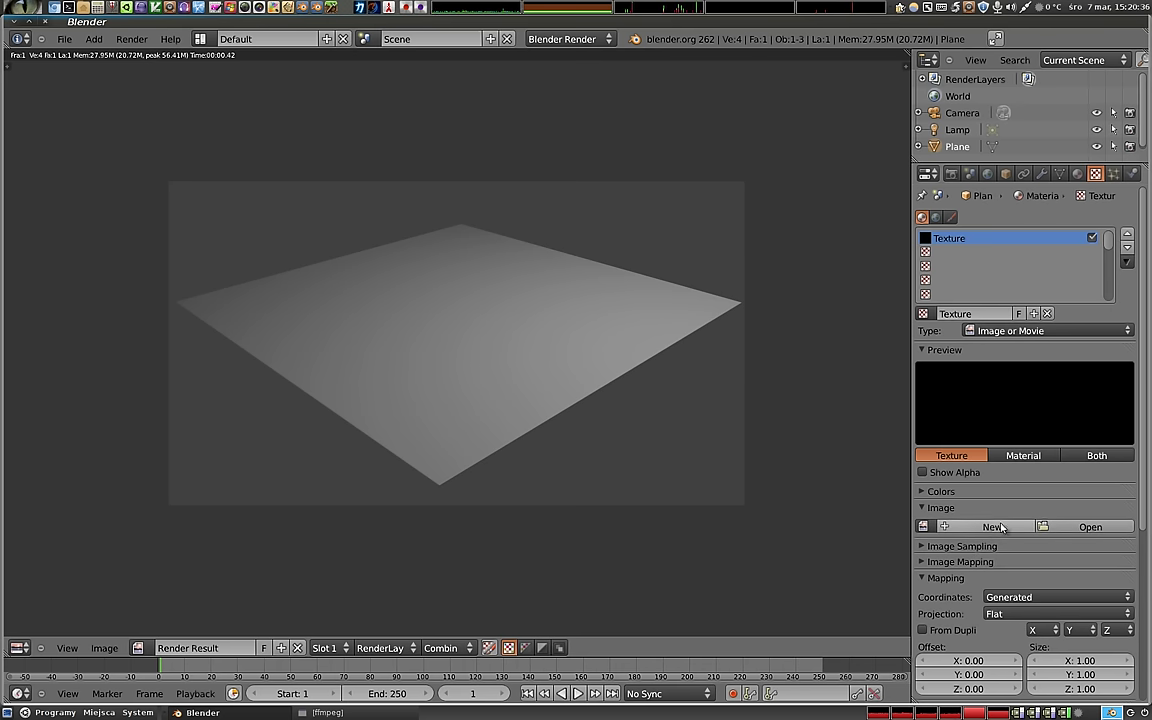
{"action": "left_click", "coordinate": [982, 529]}
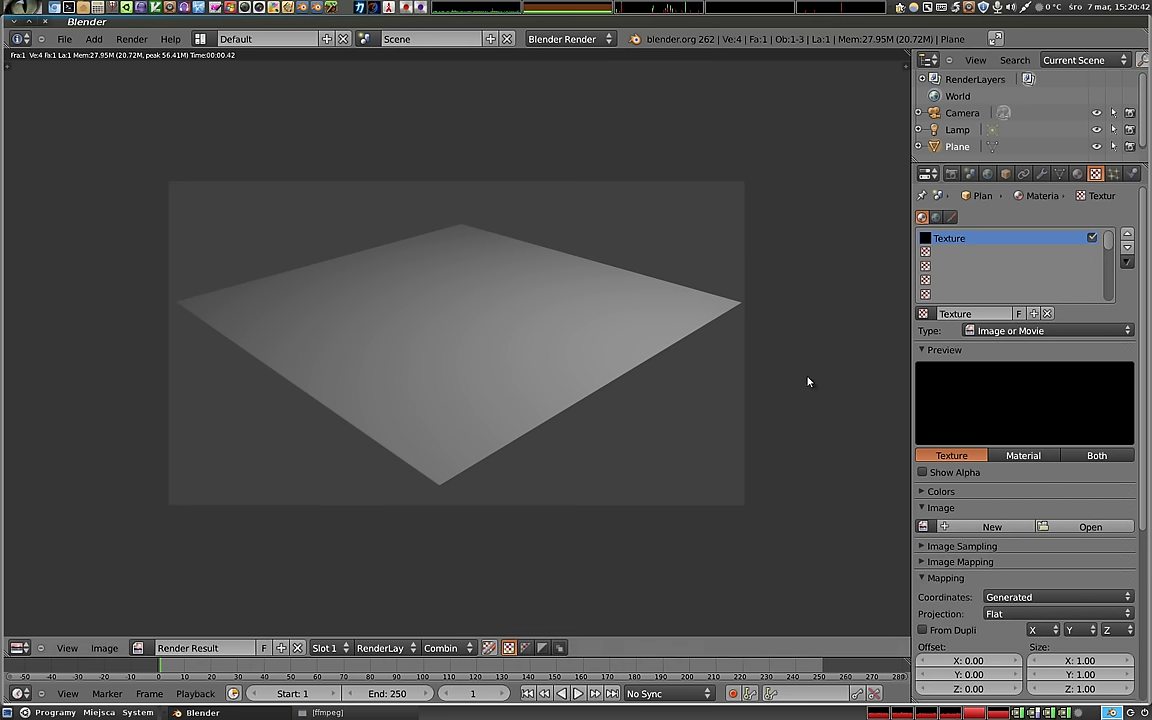
{"action": "left_click", "coordinate": [988, 527]}
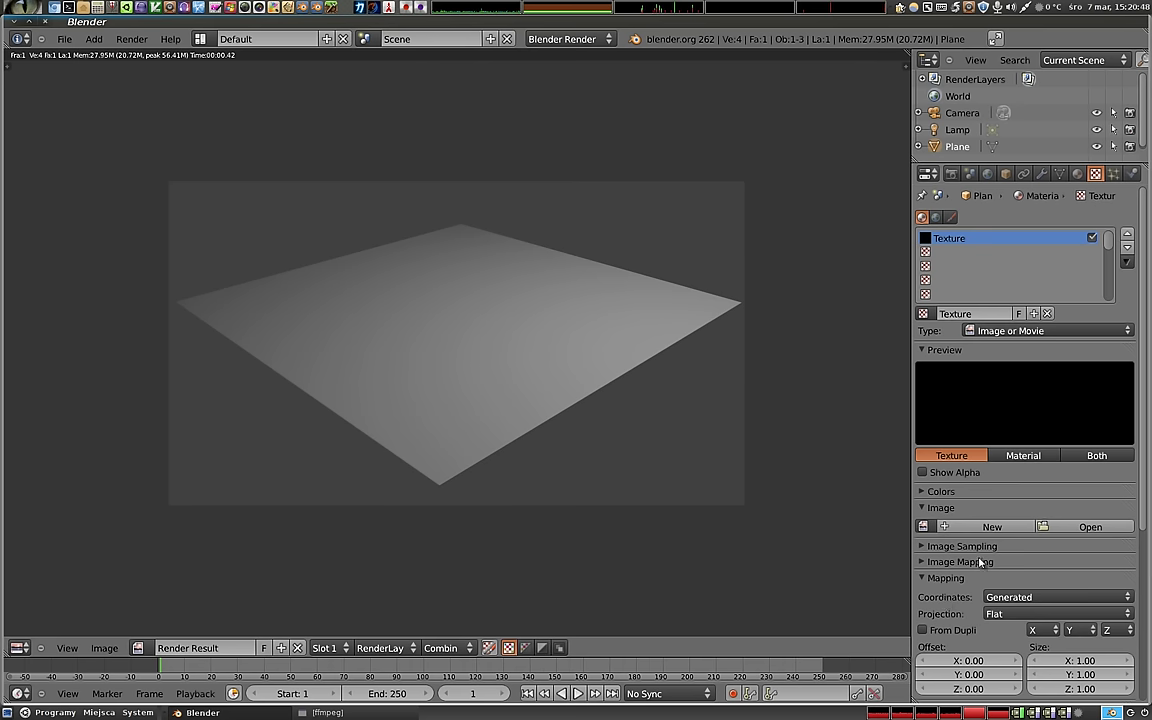
{"action": "left_click", "coordinate": [990, 527]}
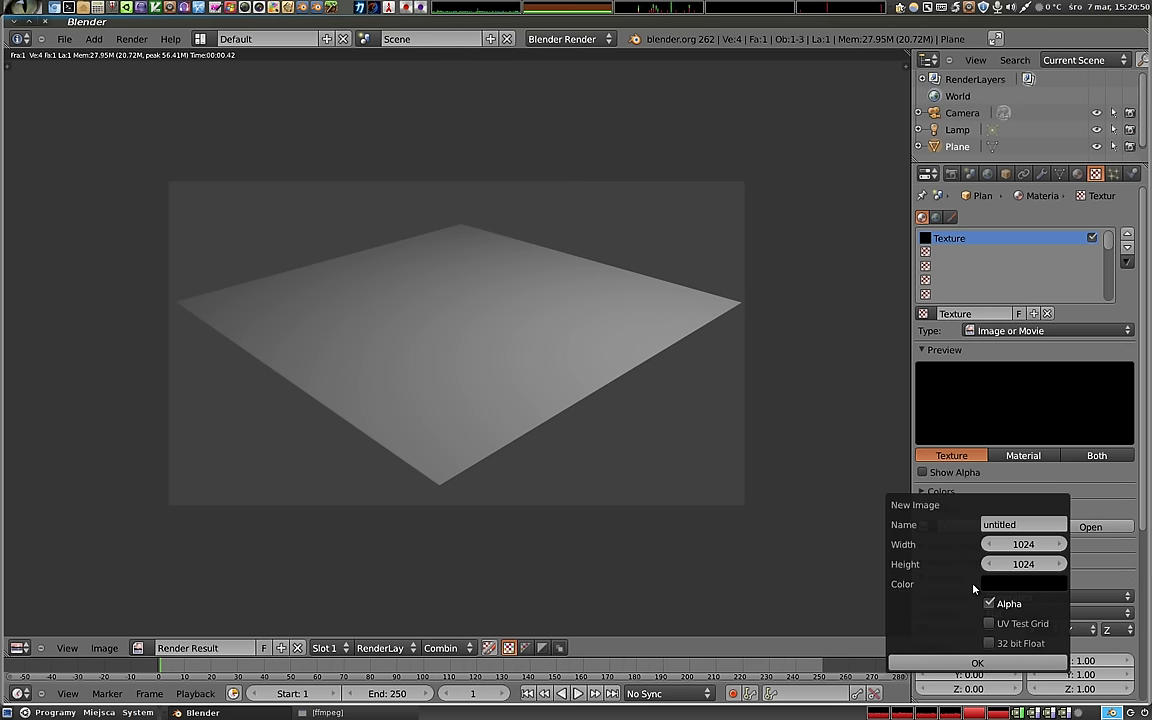
- Name the new image obrazek and set its size to 512×512
{"action": "left_click", "coordinate": [1029, 527]}
{"action": "type", "text": "obrazek"}
{"action": "key", "text": "Return"}
{"action": "left_click", "coordinate": [1028, 545]}
{"action": "type", "text": "5"}
{"action": "key", "text": "Return"}
{"action": "left_click", "coordinate": [1025, 565]}
{"action": "type", "text": "5"}
{"action": "key", "text": "Return"}
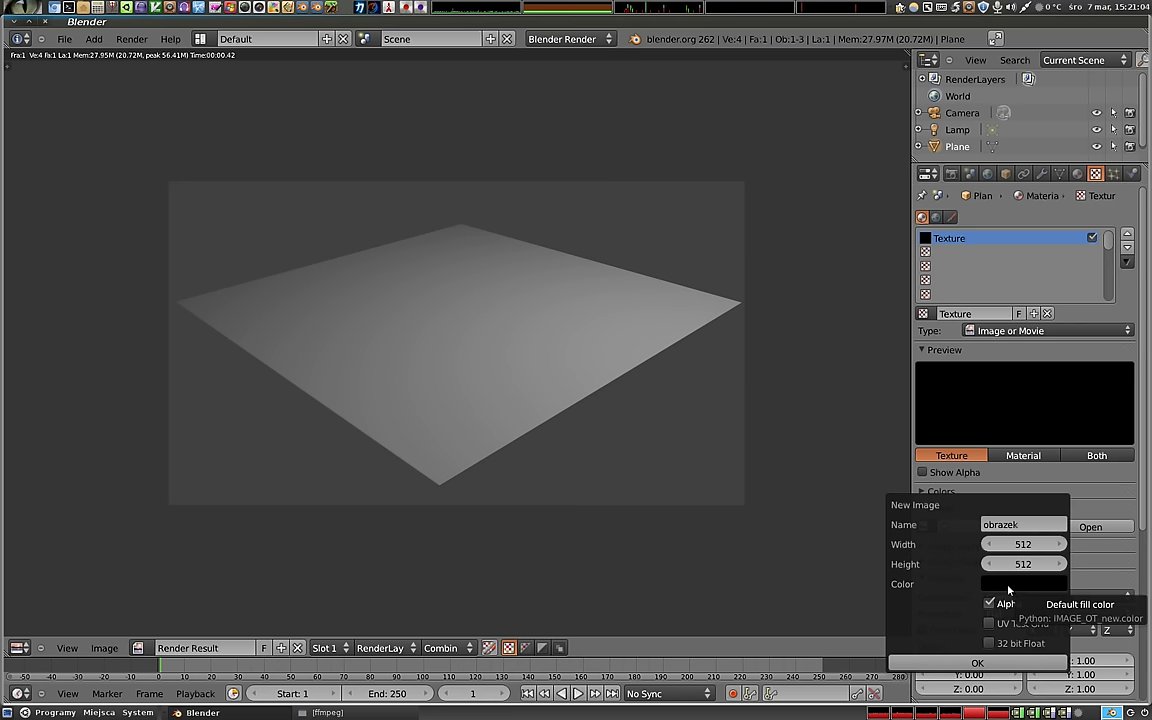
- Fill the image with red, enable 32 bit Float, and create it
{"action": "left_click", "coordinate": [1010, 588]}
{"action": "left_click", "coordinate": [1059, 478]}
{"action": "left_click_drag", "start_coordinate": [1059, 478], "coordinate": [1058, 410]}
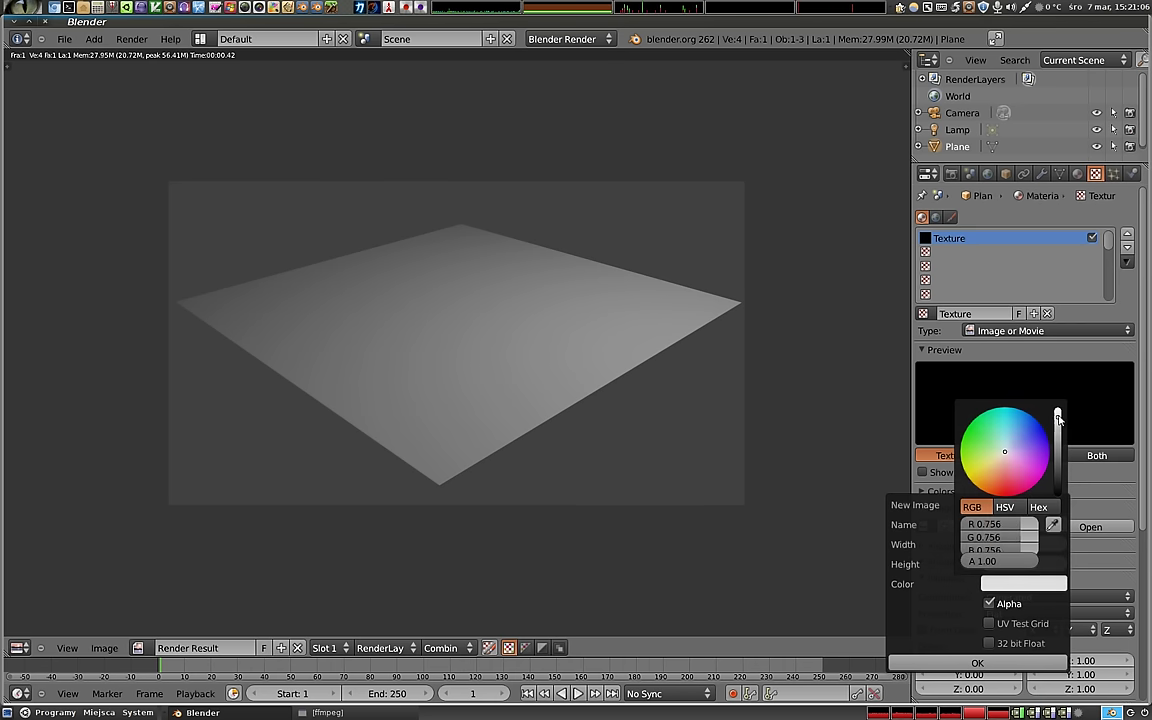
{"action": "left_click", "coordinate": [1005, 495]}
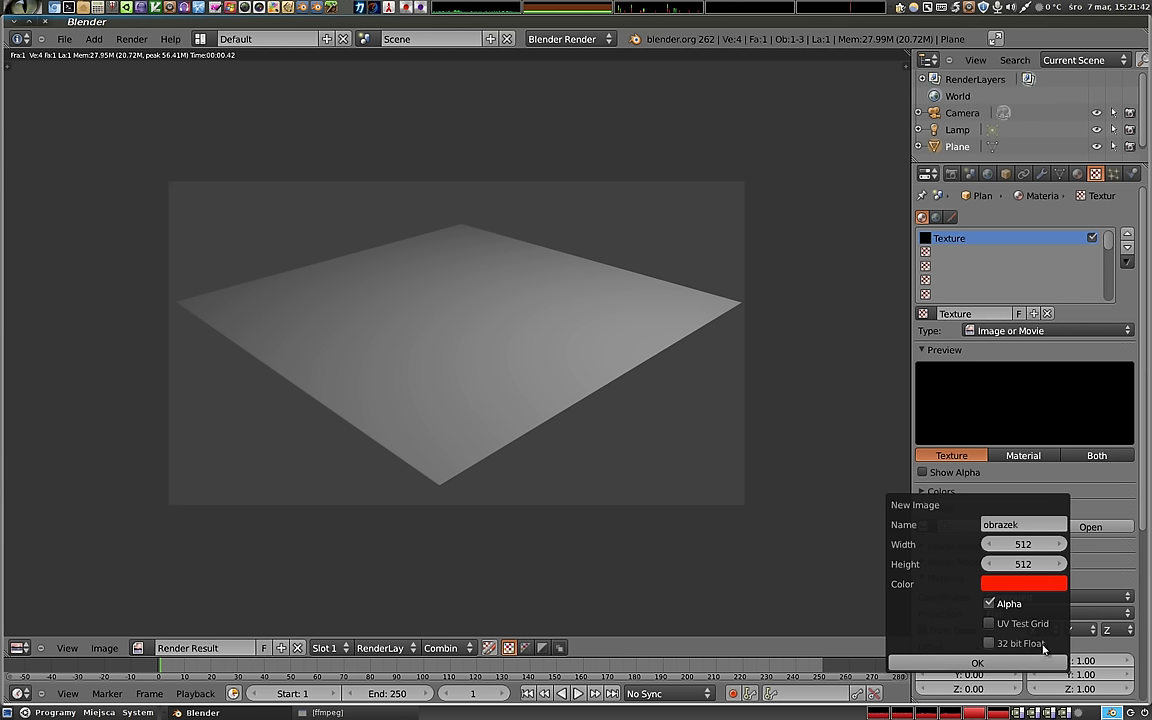
{"action": "left_click", "coordinate": [989, 644]}
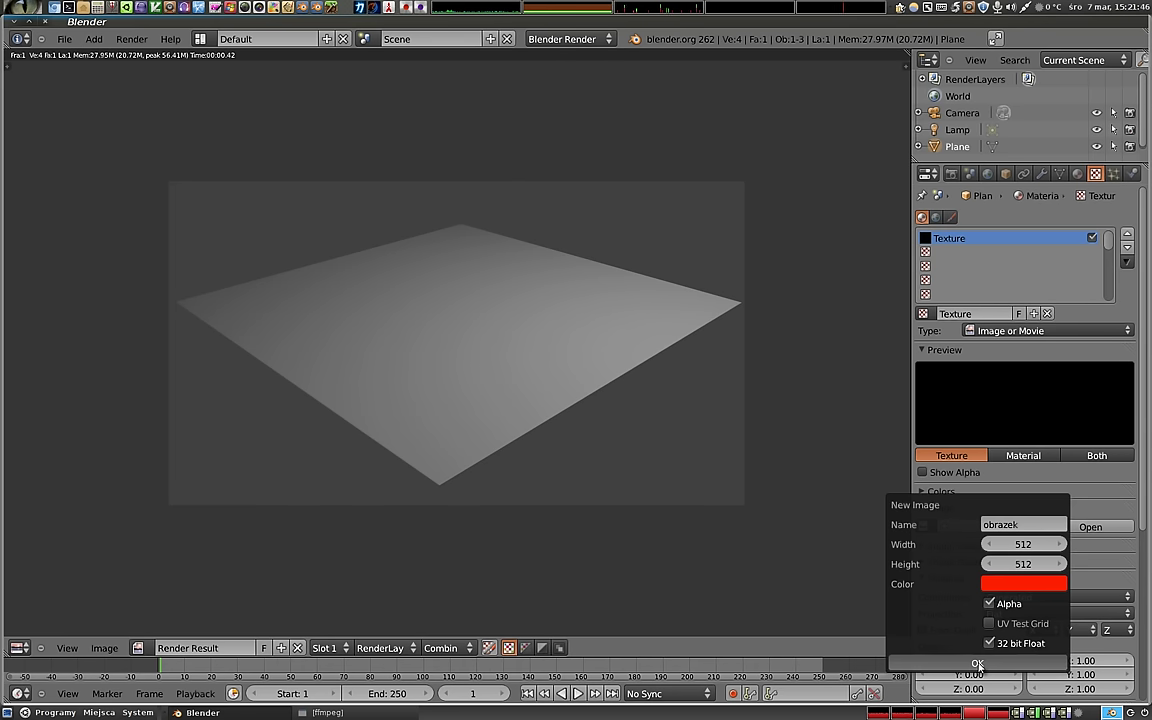
{"action": "left_click", "coordinate": [978, 664]}
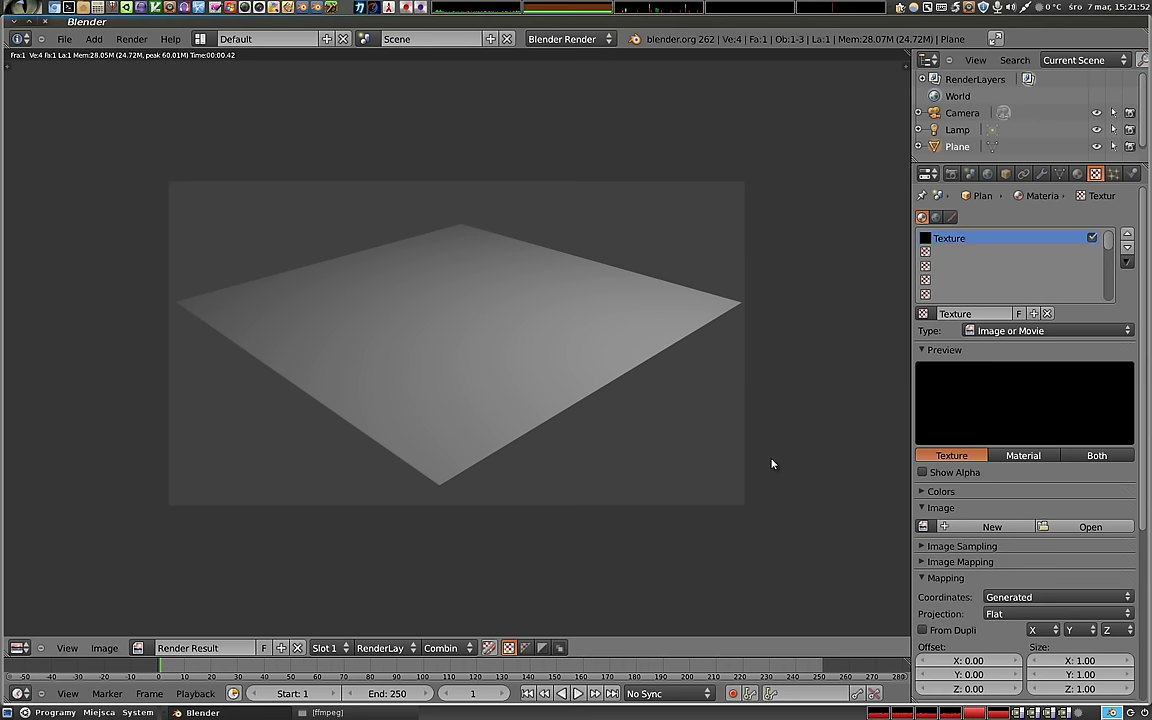
- Assign the obrazek image to the texture and render the red plane
{"action": "left_click", "coordinate": [923, 526]}
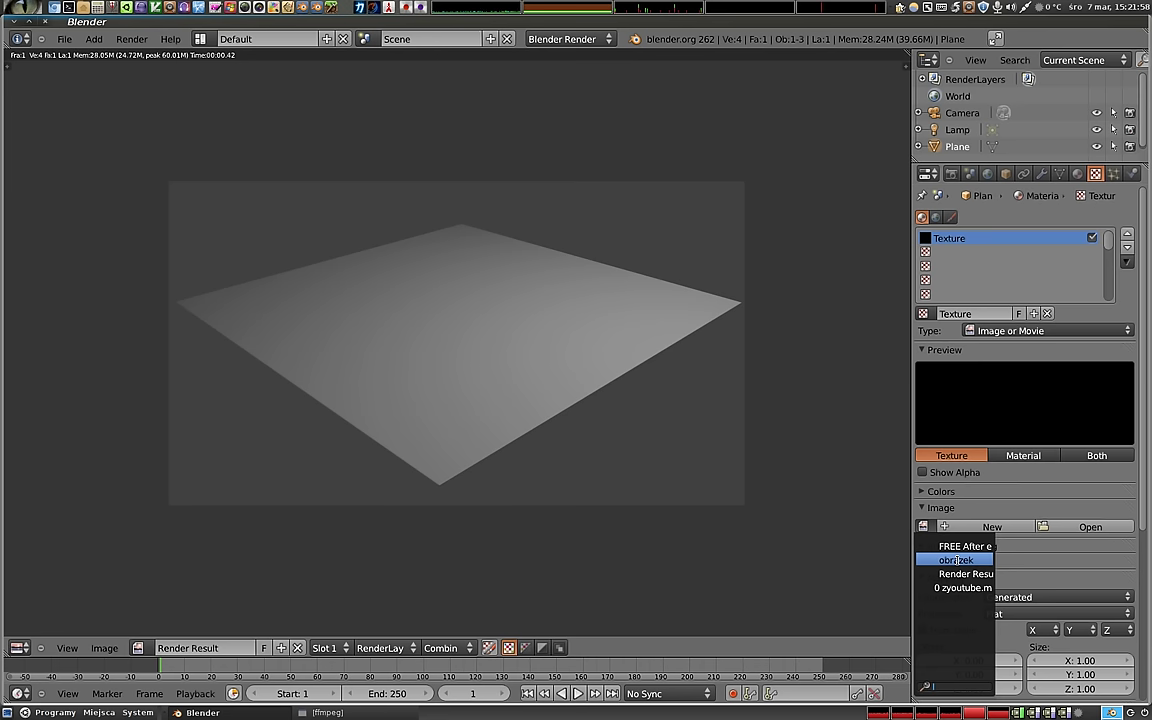
{"action": "left_click", "coordinate": [955, 560]}
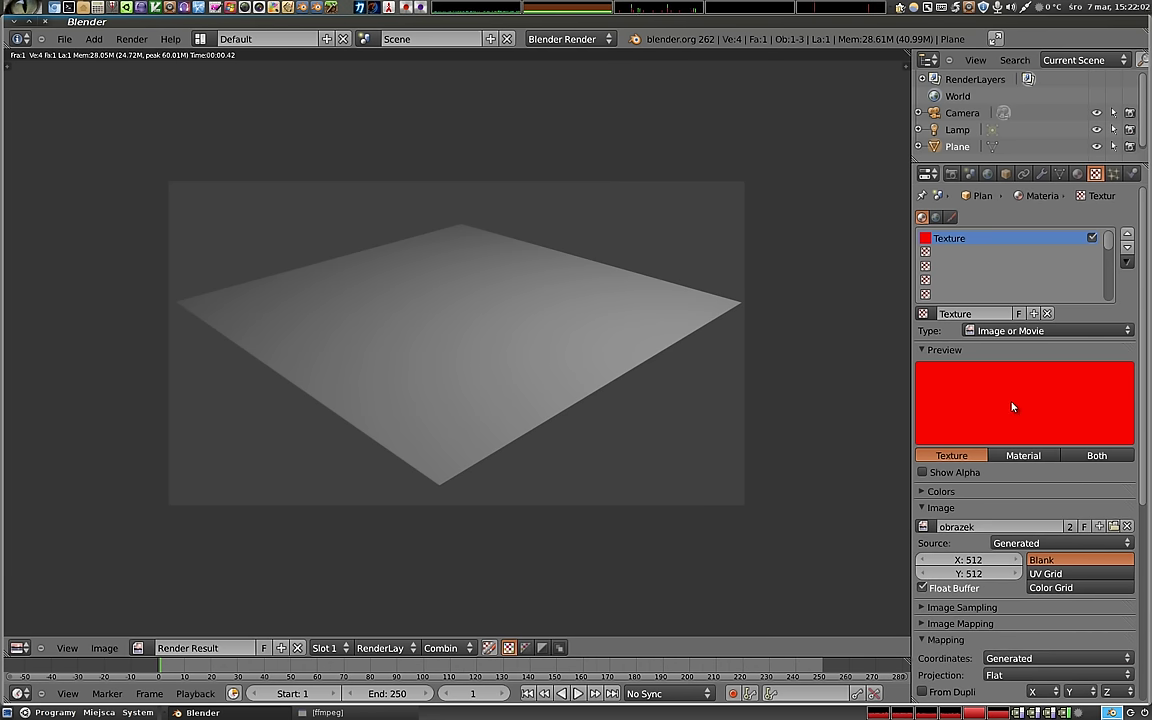
{"action": "key", "text": "shift+z"}
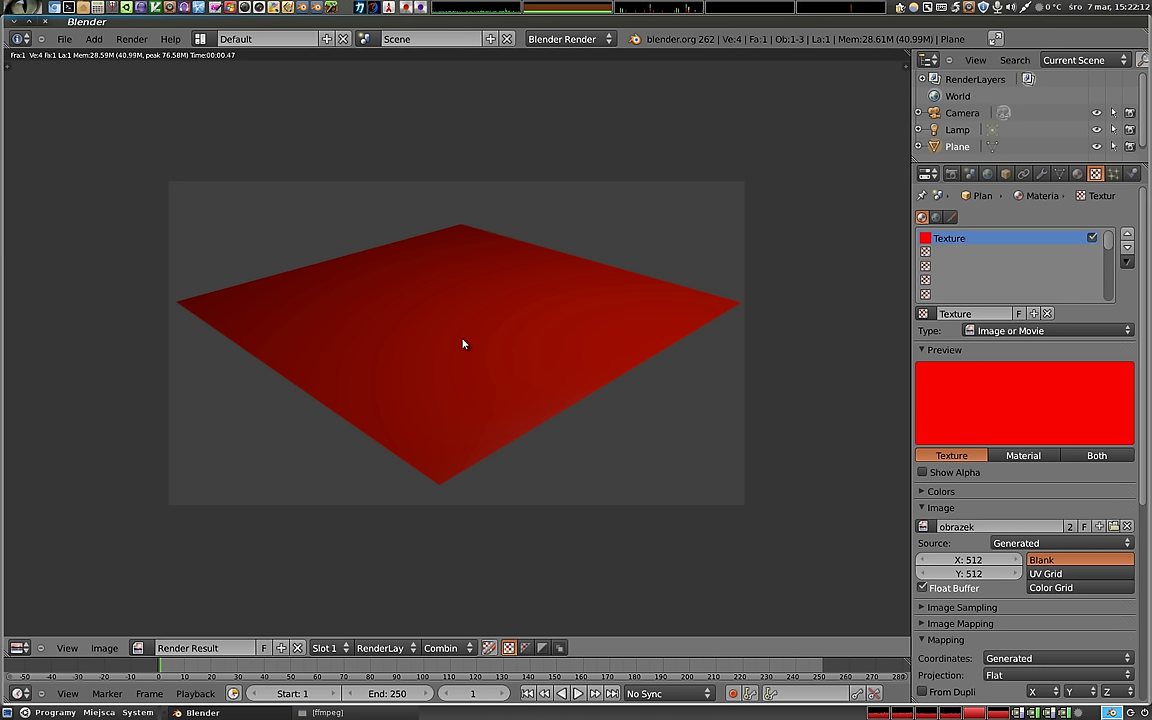
- Save the scene as czerwony.blend in the home folder
{"action": "key", "text": "ctrl+s"}
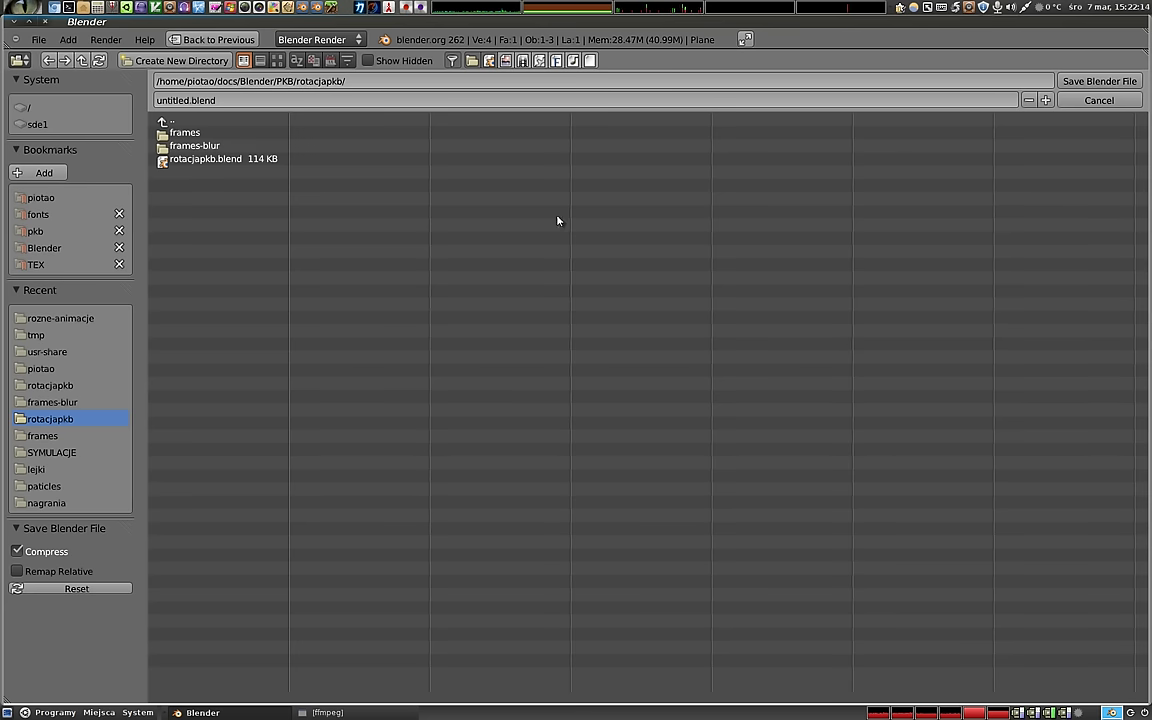
{"action": "left_click", "coordinate": [42, 197]}
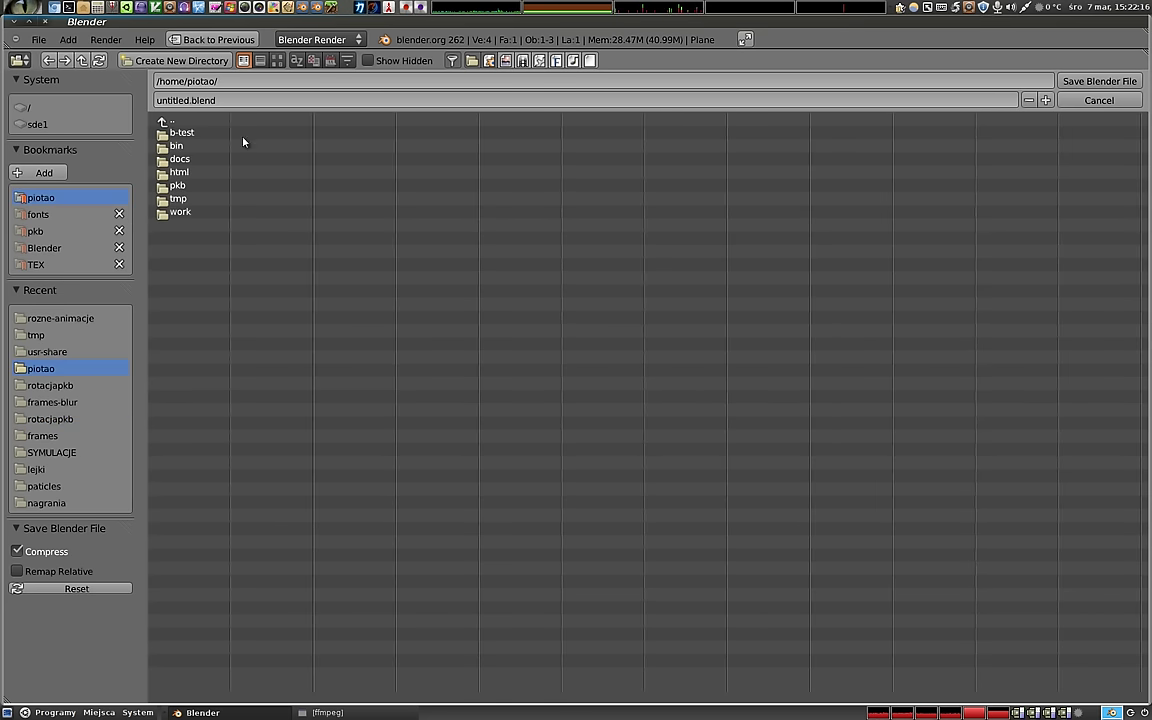
{"action": "left_click", "coordinate": [228, 100]}
{"action": "type", "text": "czerwony"}
{"action": "key", "text": "Return"}
{"action": "key", "text": "Return"}
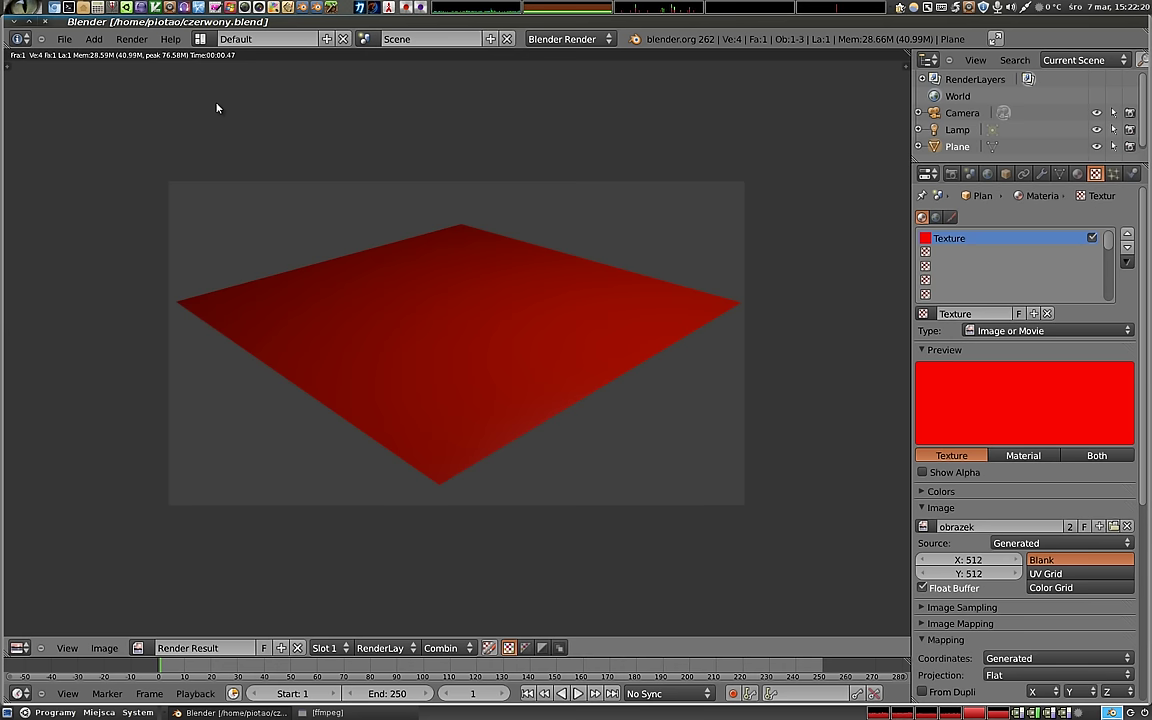
- Reload the start-up scene, then quit and relaunch Blender with on-screen key display
{"action": "key", "text": "ctrl+n"}
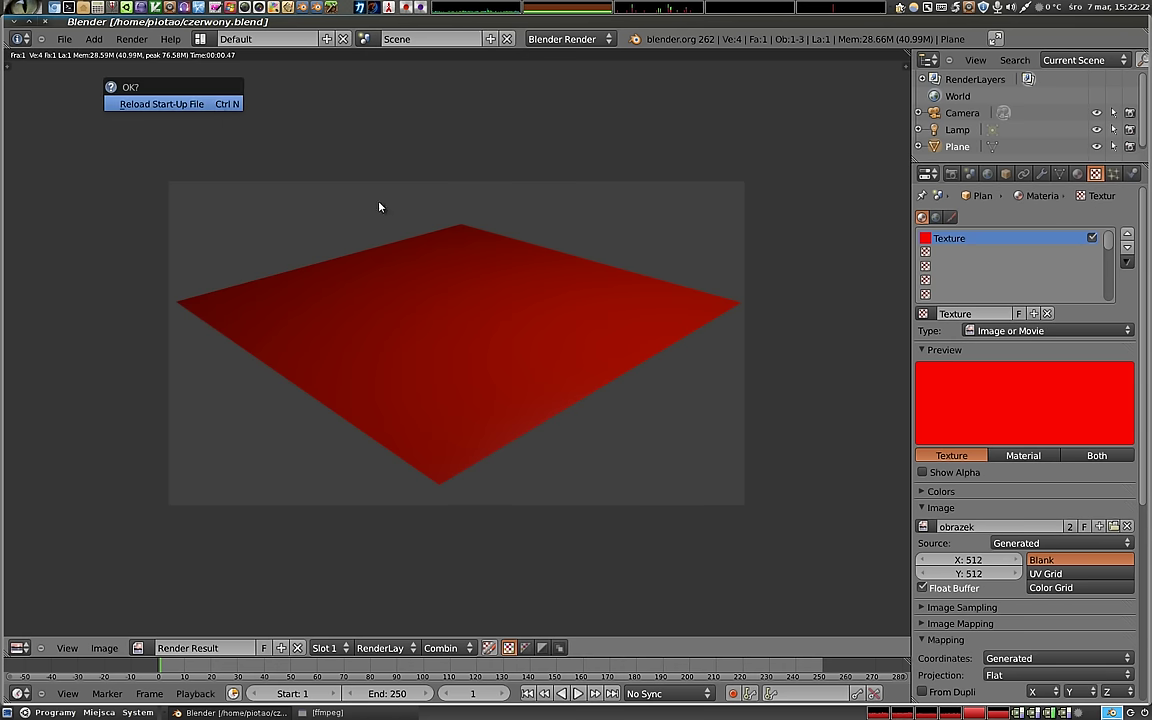
{"action": "key", "text": "Return"}
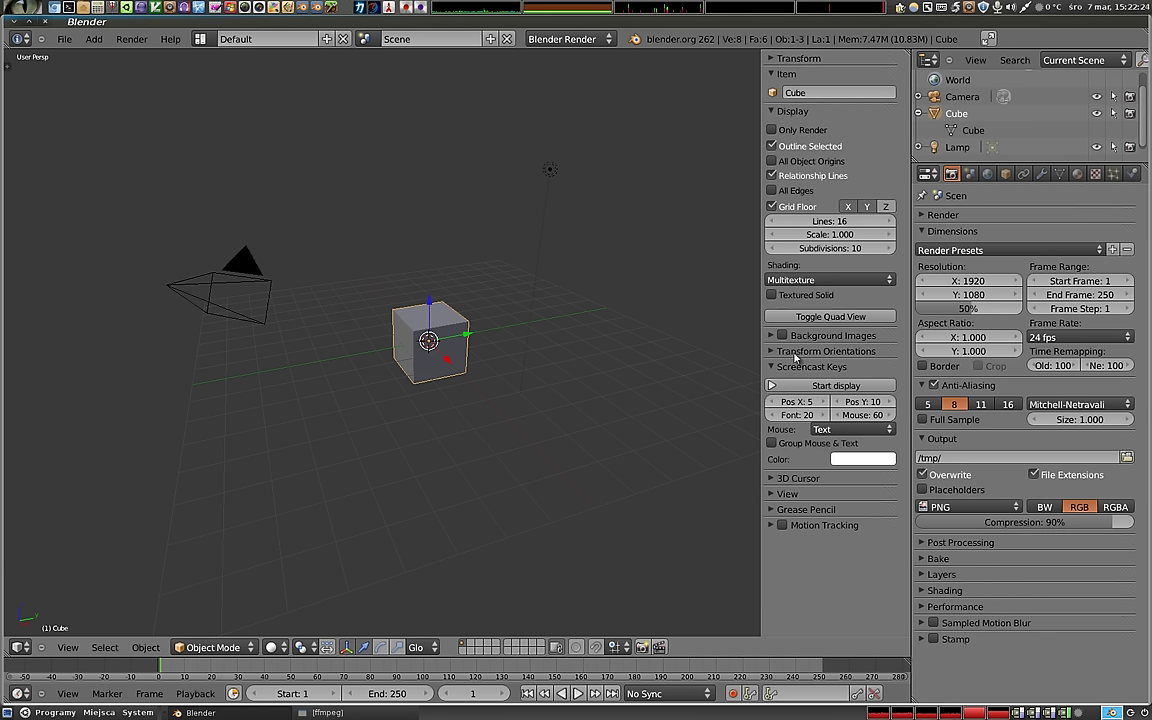
{"action": "left_click", "coordinate": [826, 386]}
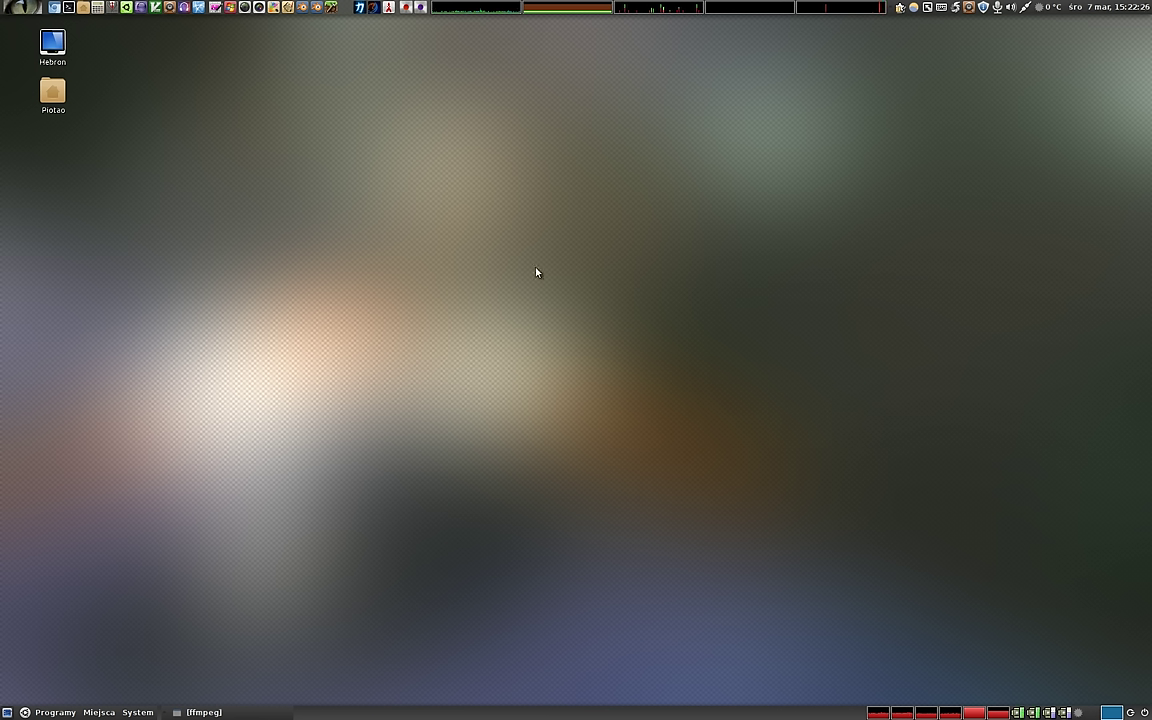
{"action": "left_click", "coordinate": [303, 10]}
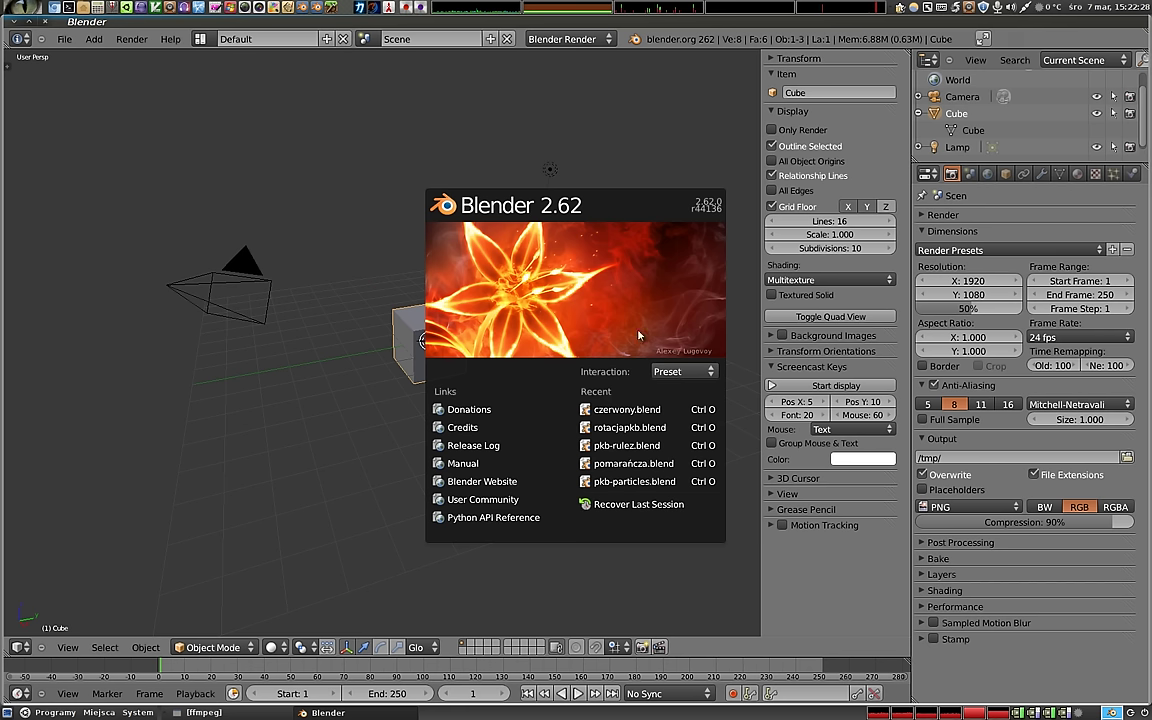
{"action": "left_click", "coordinate": [566, 316]}
{"action": "left_click", "coordinate": [783, 390]}
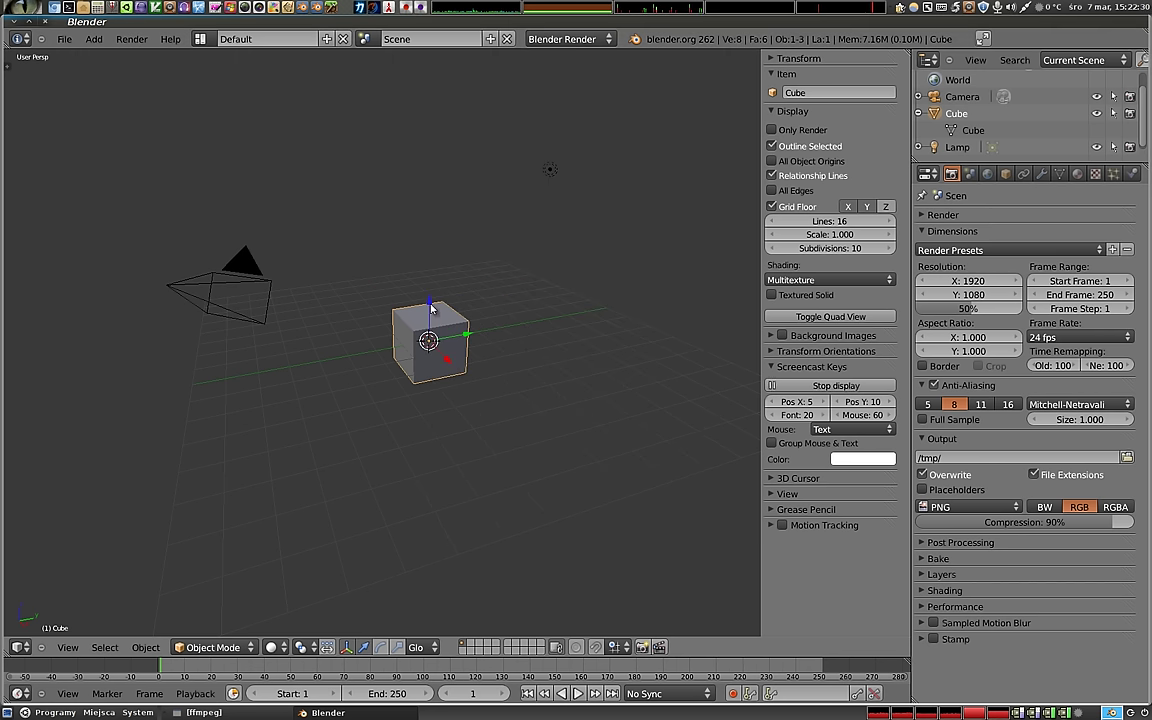
- Reopen czerwony.blend and show the plane in the 3D view
{"action": "key", "text": "ctrl+o"}
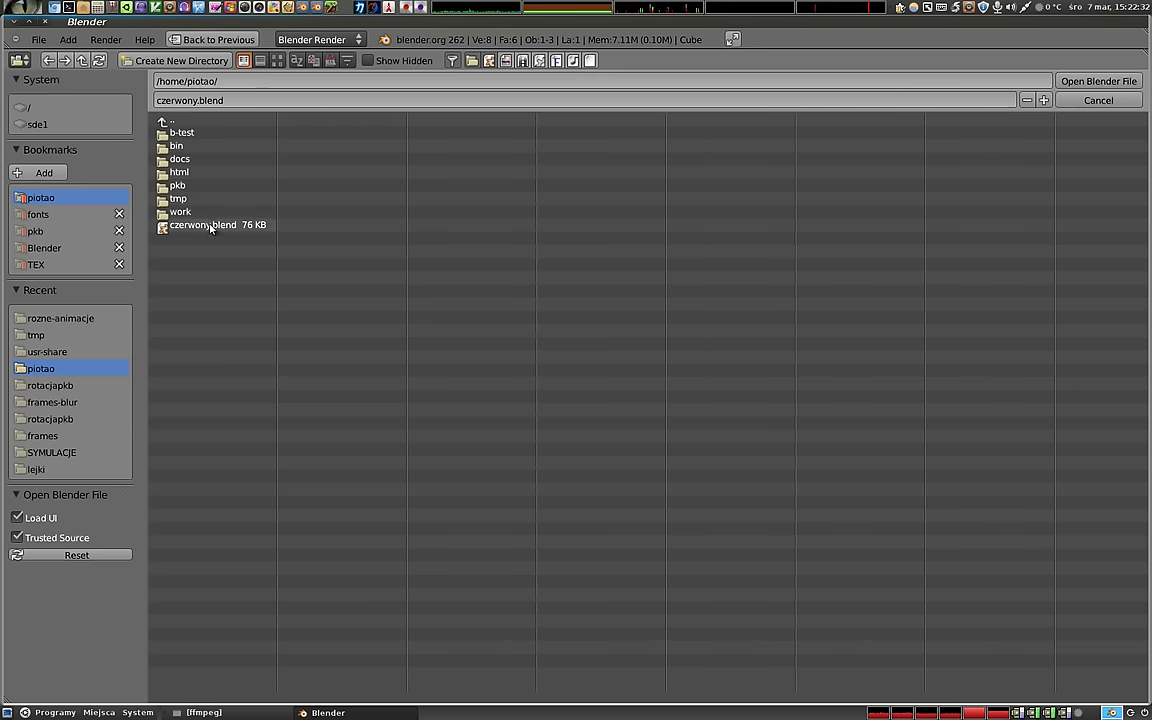
{"action": "left_click", "coordinate": [208, 225]}
{"action": "left_click", "coordinate": [1098, 81]}
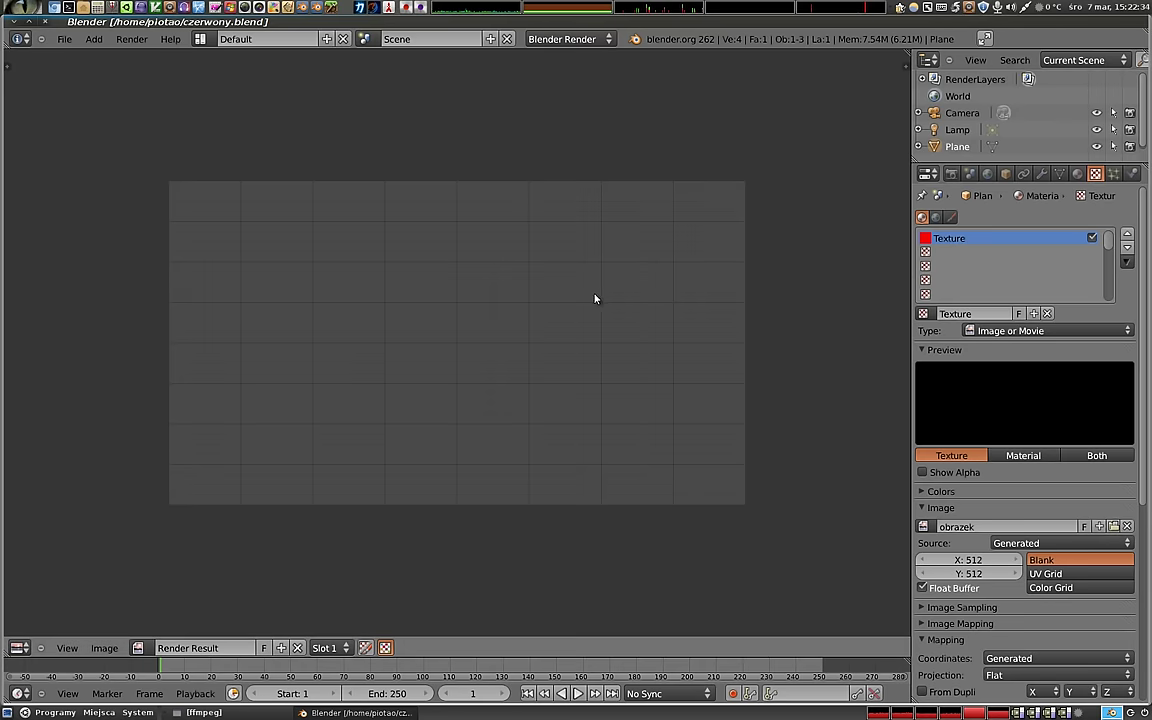
{"action": "key", "text": "shift+F5"}
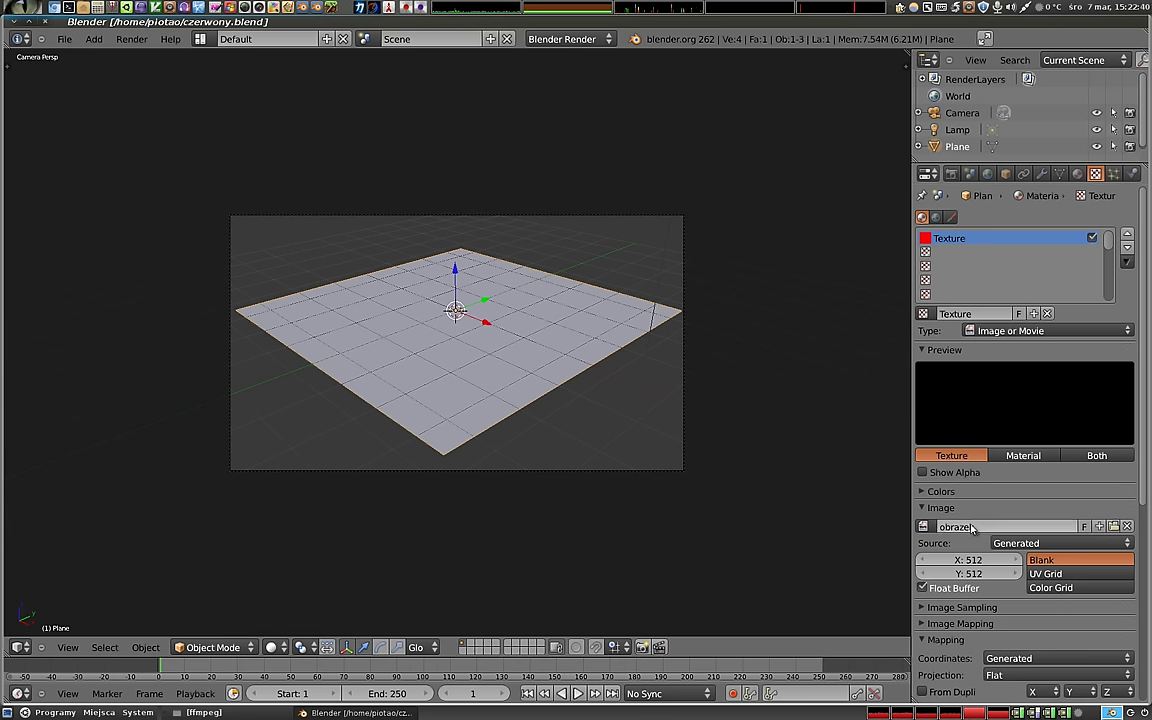
- Render the now-black plane and display the blank obrazek image in the image editor
{"action": "left_click", "coordinate": [923, 526]}
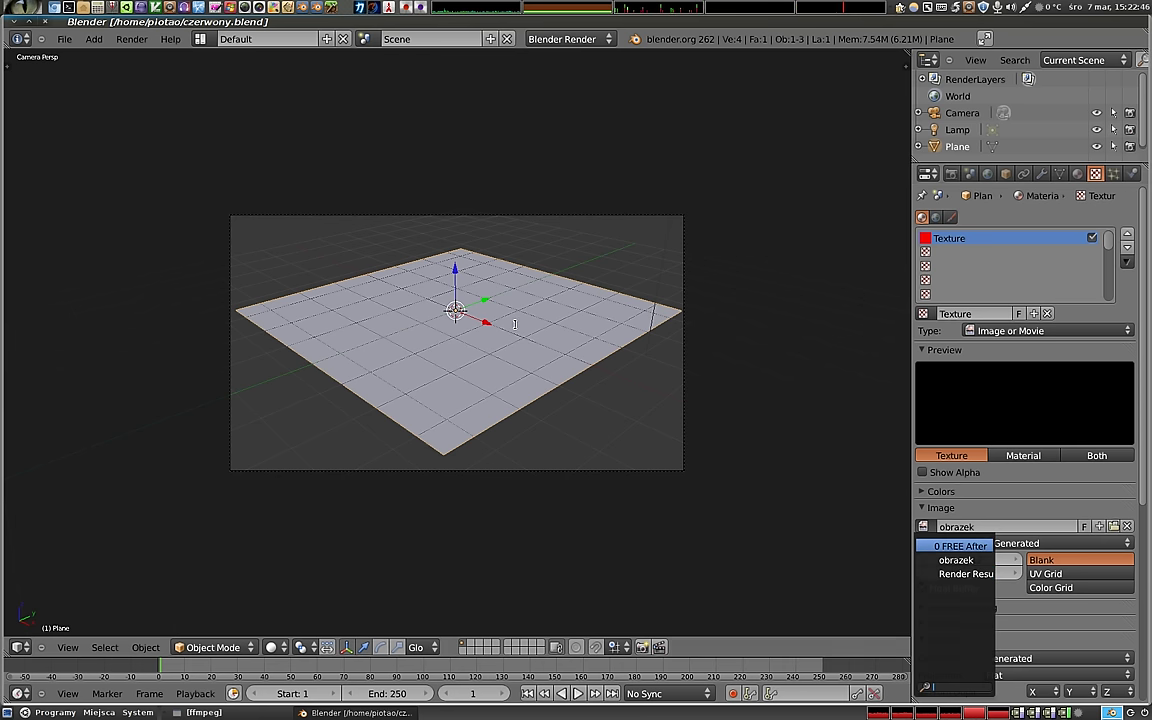
{"action": "key", "text": "F12"}
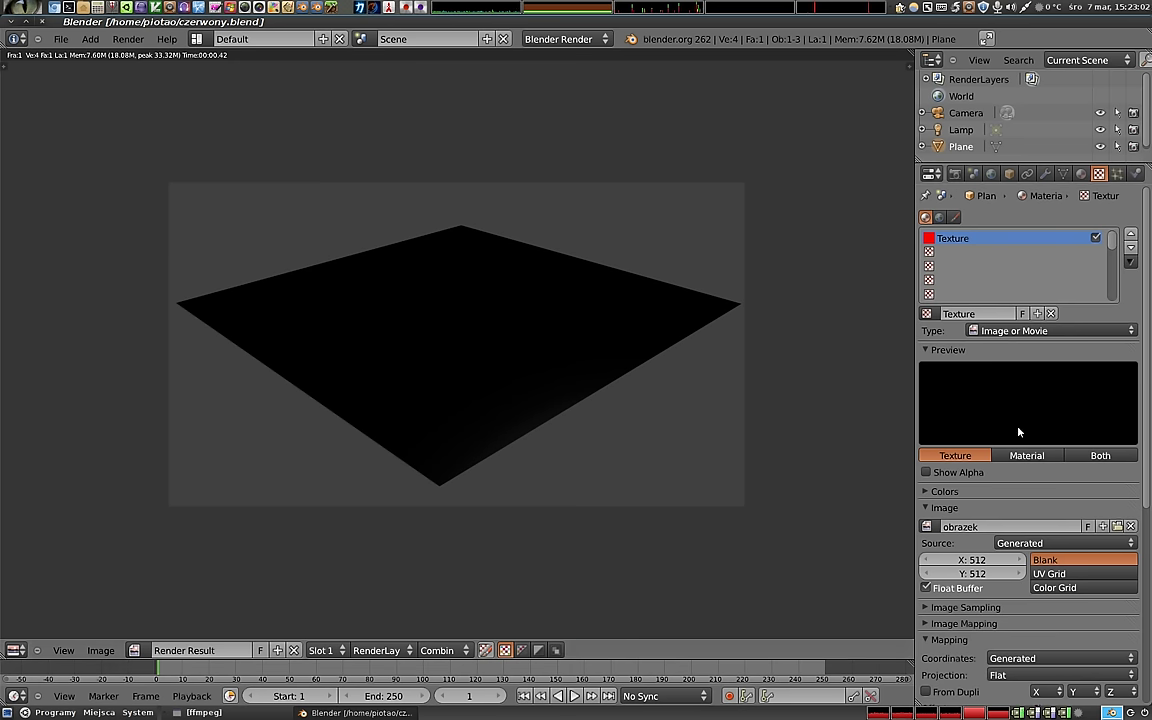
{"action": "left_click", "coordinate": [134, 650]}
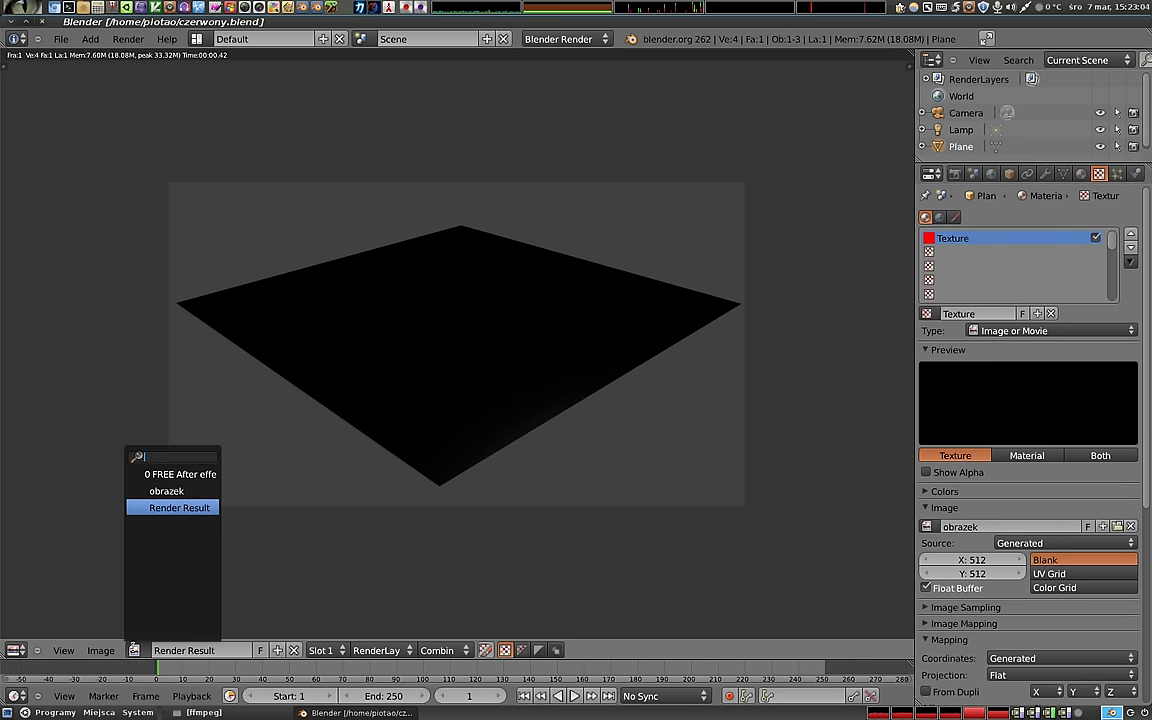
{"action": "left_click", "coordinate": [153, 491]}
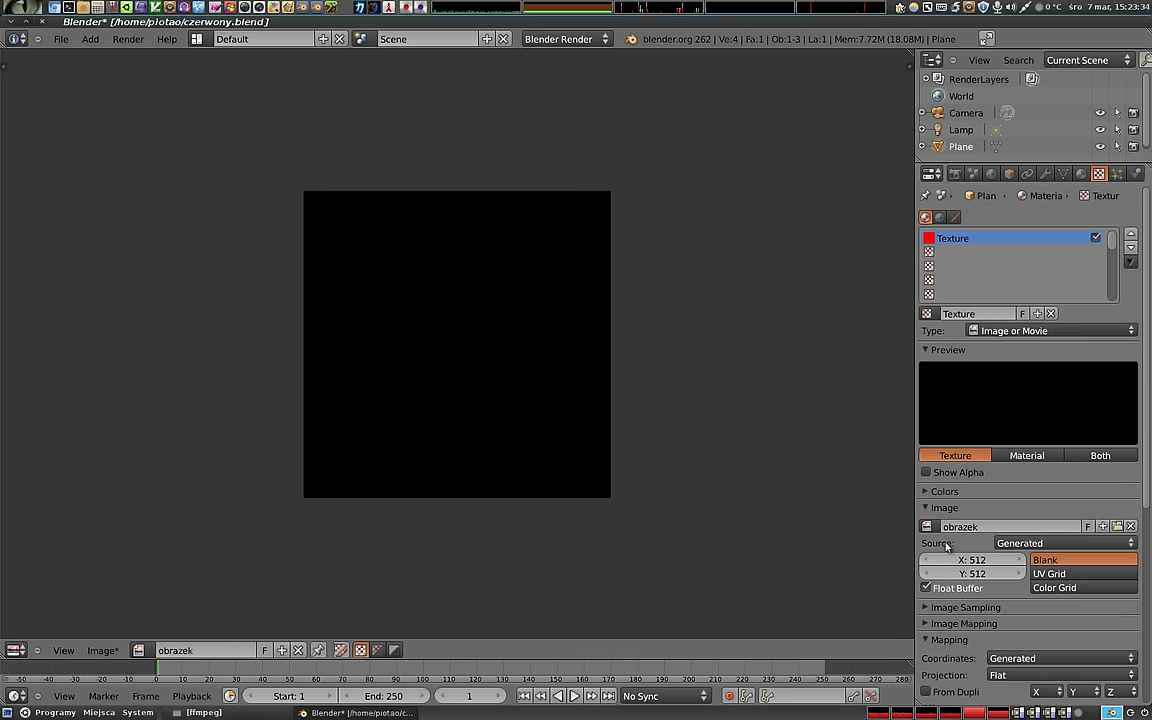
- Generate obrazek as a UV Grid, briefly trying Color Grid before returning to UV Grid
{"action": "left_click", "coordinate": [1066, 575]}
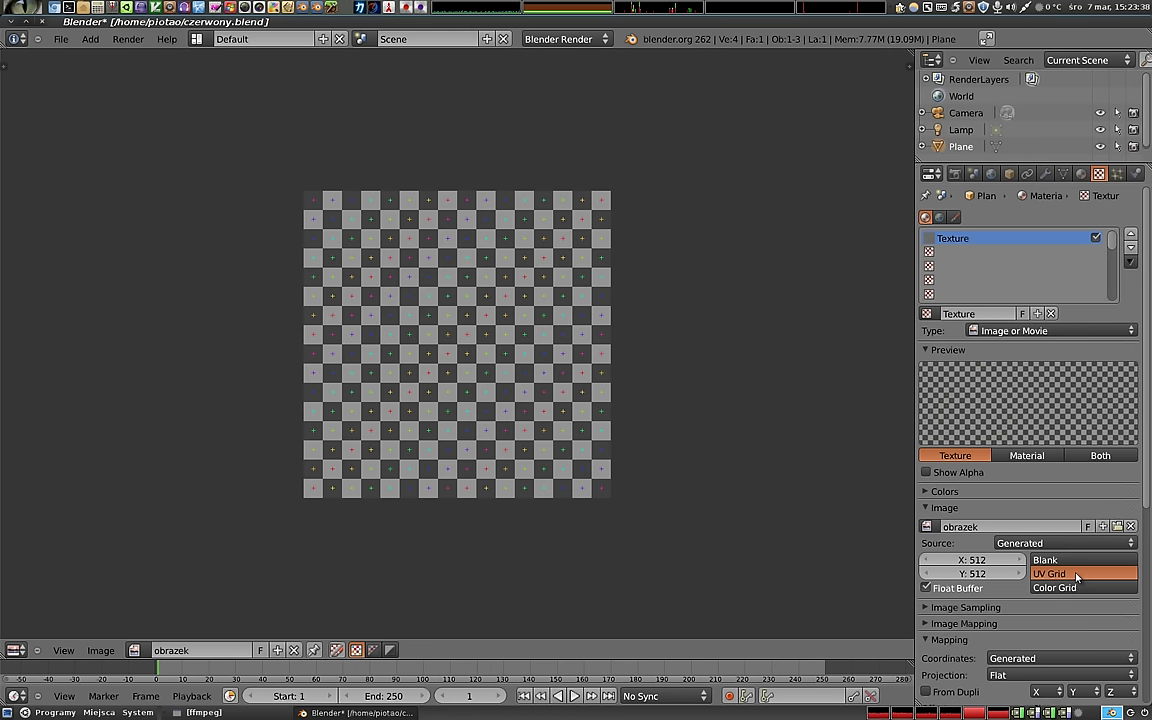
{"action": "scroll", "coordinate": [470, 355], "scroll_direction": "up", "scroll_amount": 1}
{"action": "scroll", "coordinate": [455, 330], "scroll_direction": "up", "scroll_amount": 2}
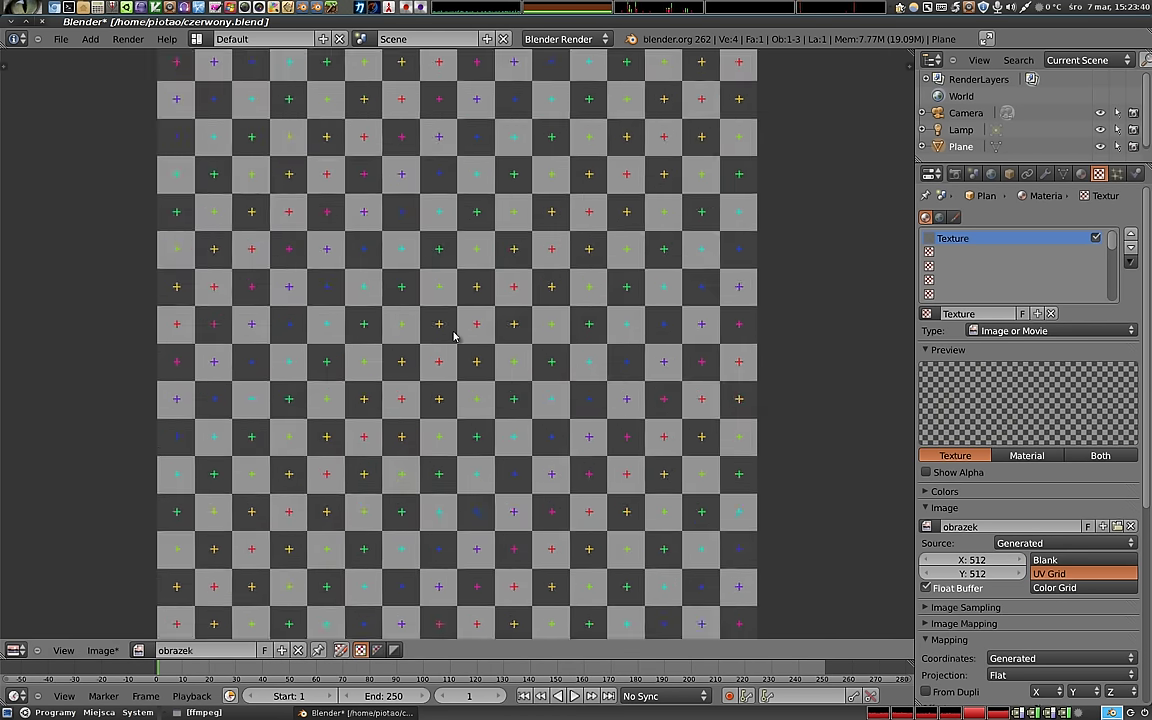
{"action": "scroll", "coordinate": [458, 326], "scroll_direction": "down", "scroll_amount": 1}
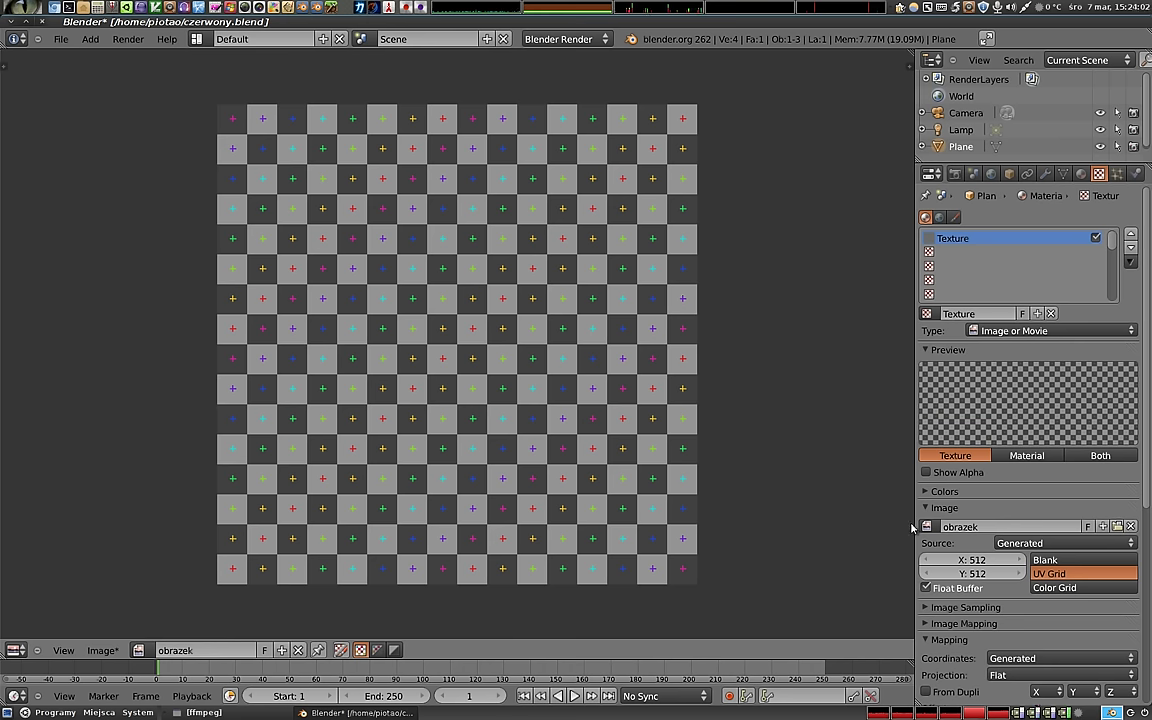
{"action": "left_click", "coordinate": [1088, 590]}
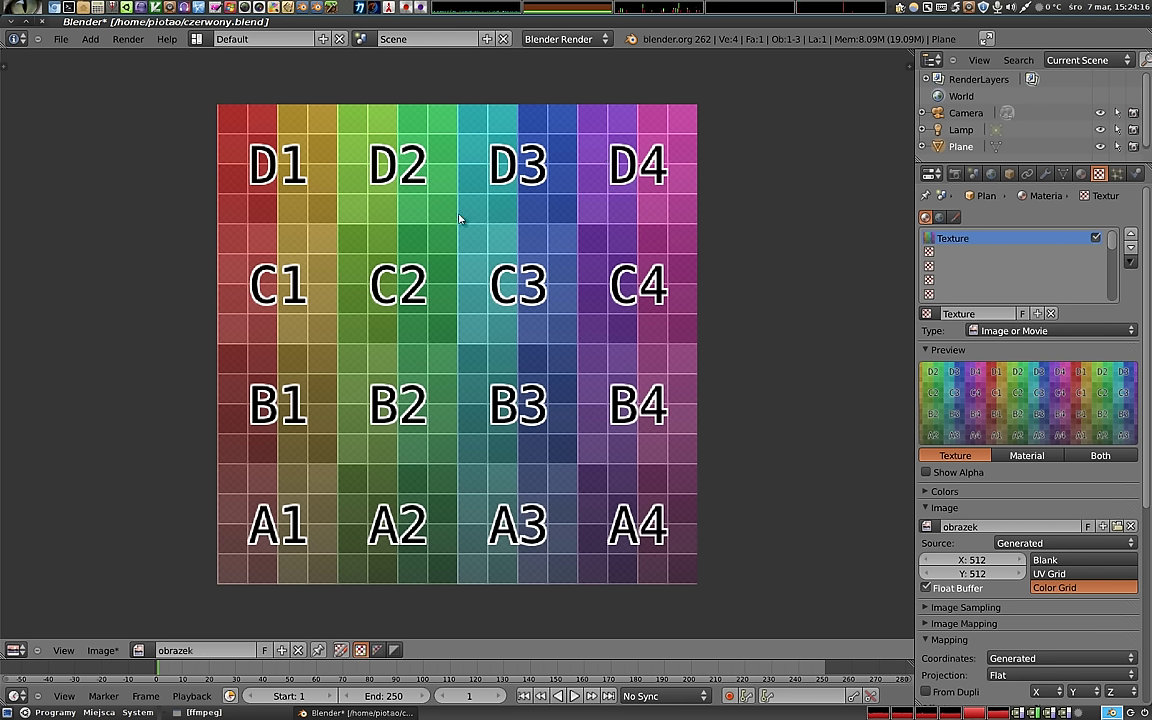
{"action": "left_click", "coordinate": [1070, 575]}
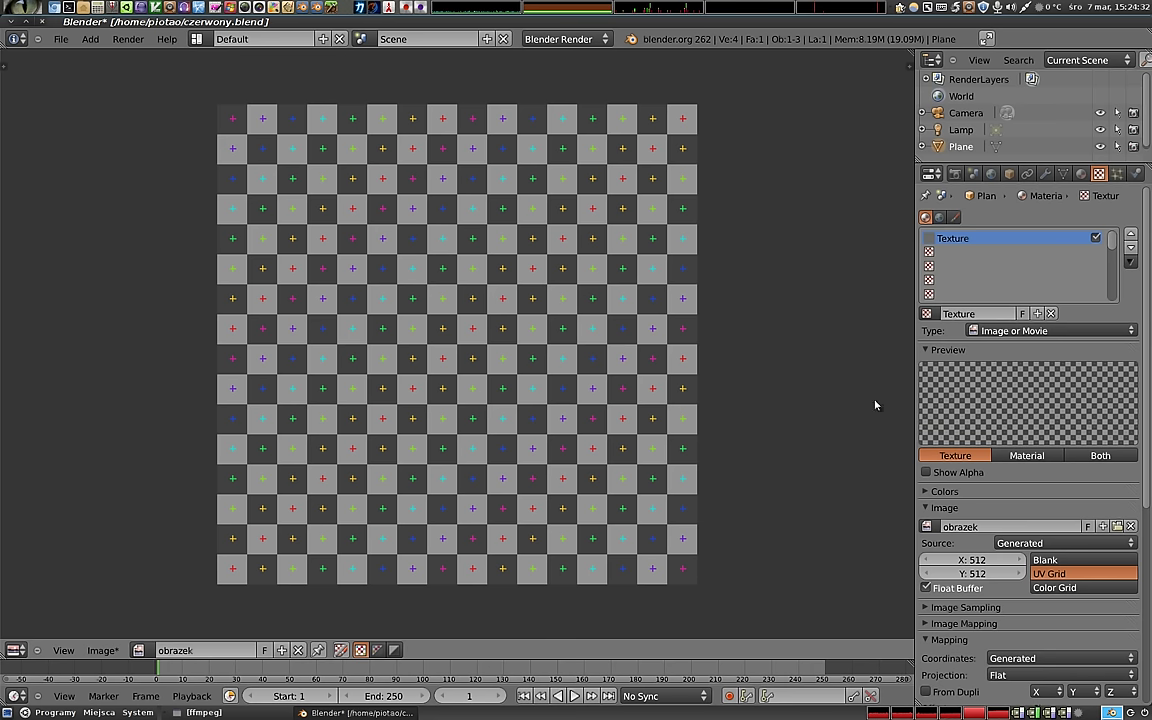
{"action": "left_click", "coordinate": [1000, 543]}
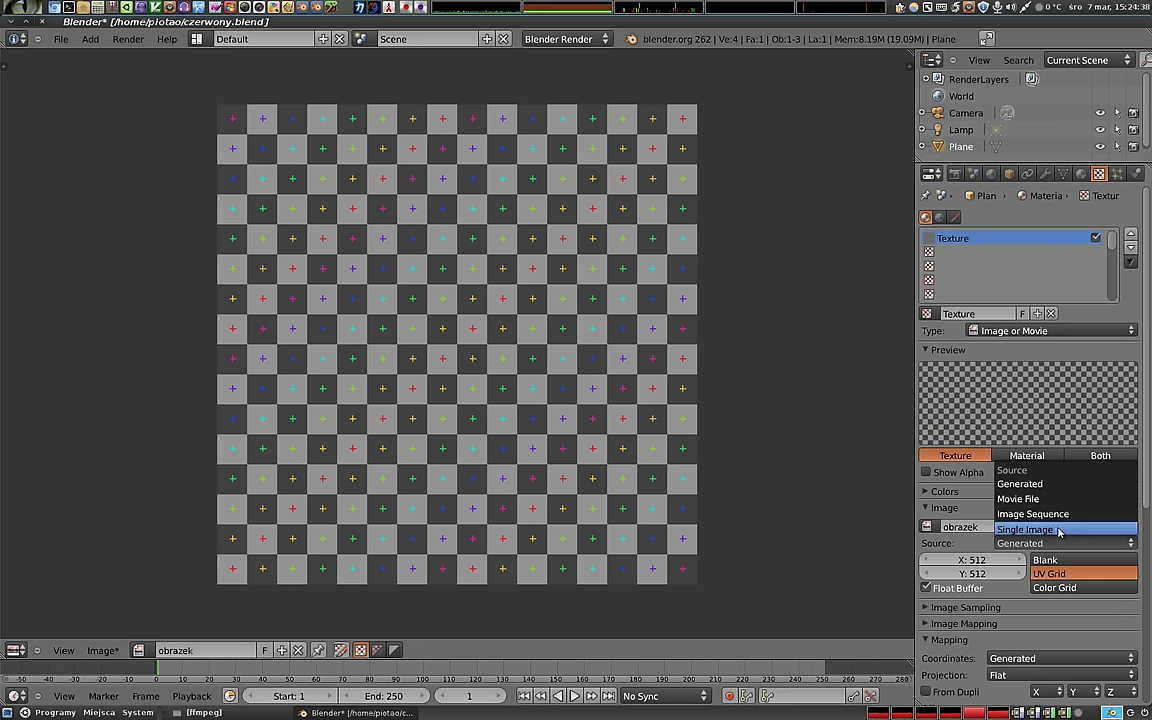
- Load tekstura2.png from the home folder as obrazek's single-image source
{"action": "left_click", "coordinate": [1059, 531]}
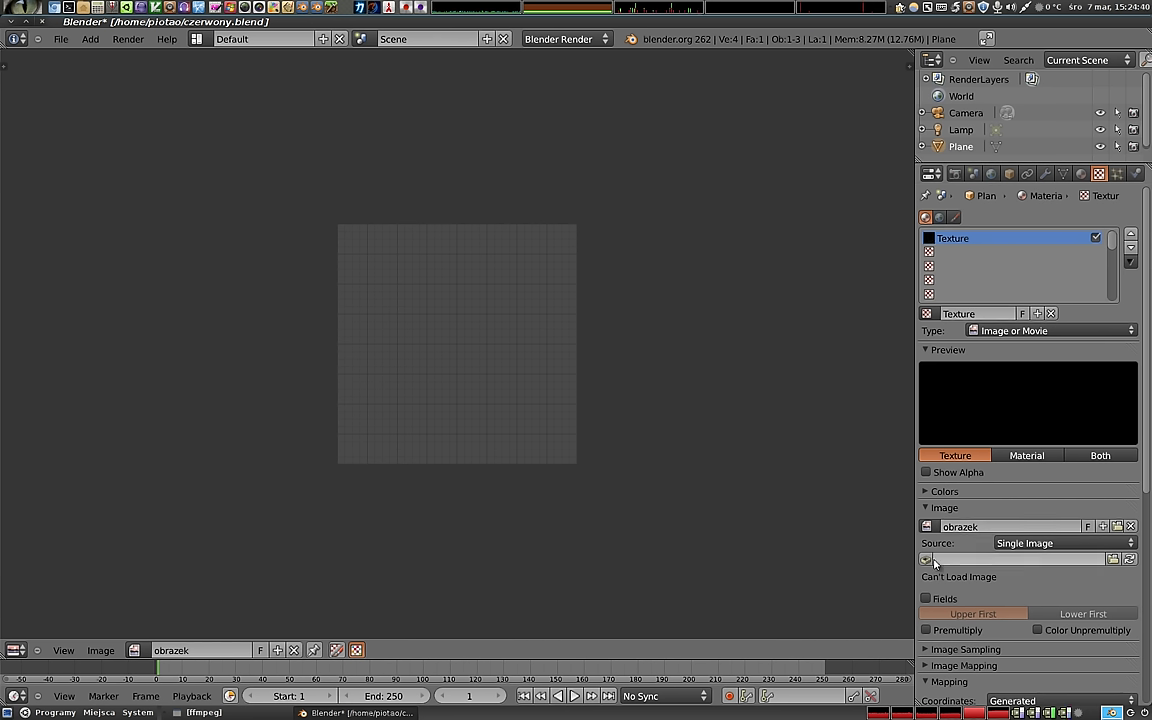
{"action": "left_click", "coordinate": [1111, 560]}
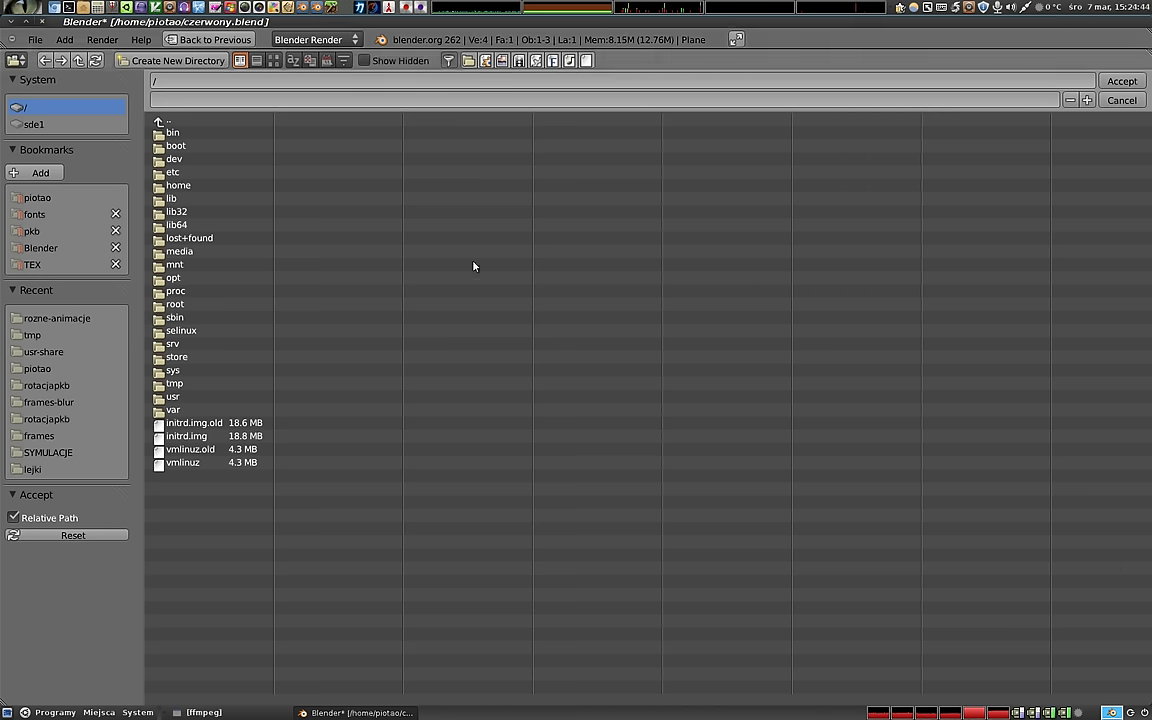
{"action": "left_click", "coordinate": [37, 197]}
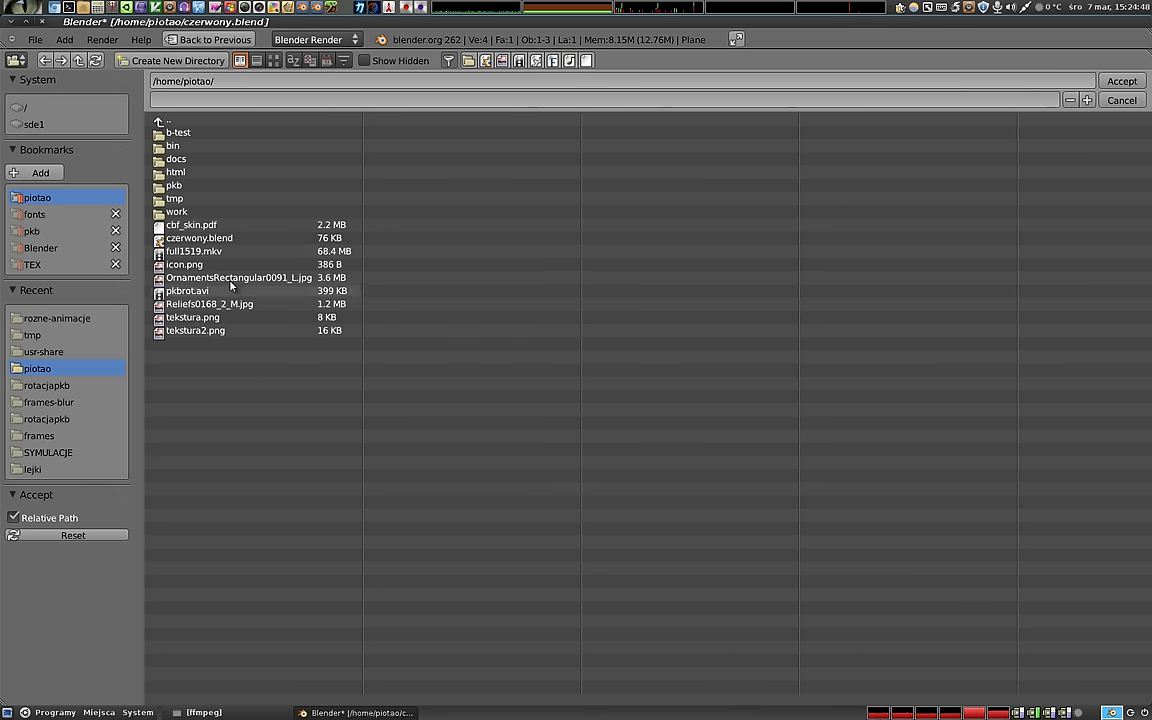
{"action": "left_click", "coordinate": [212, 331]}
{"action": "left_click", "coordinate": [1121, 80]}
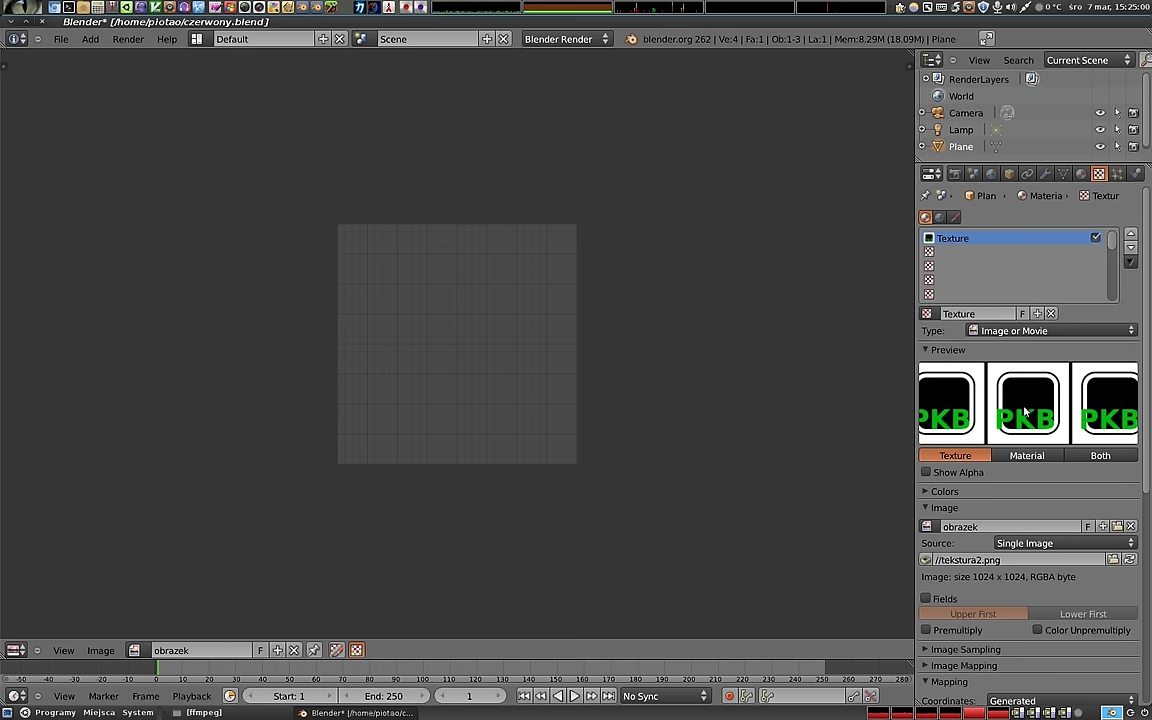
- Render the camera view with F12, collapsing the Timeline to enlarge the 3D view
{"action": "key", "text": "F12"}
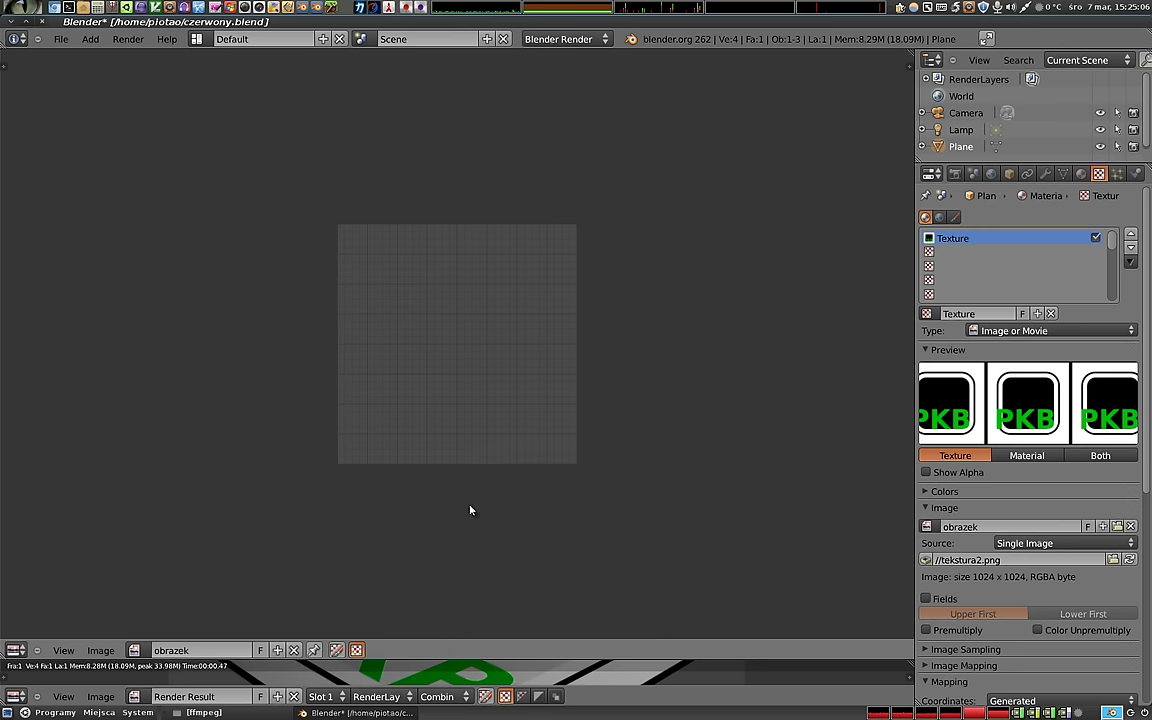
{"action": "key", "text": "Escape"}
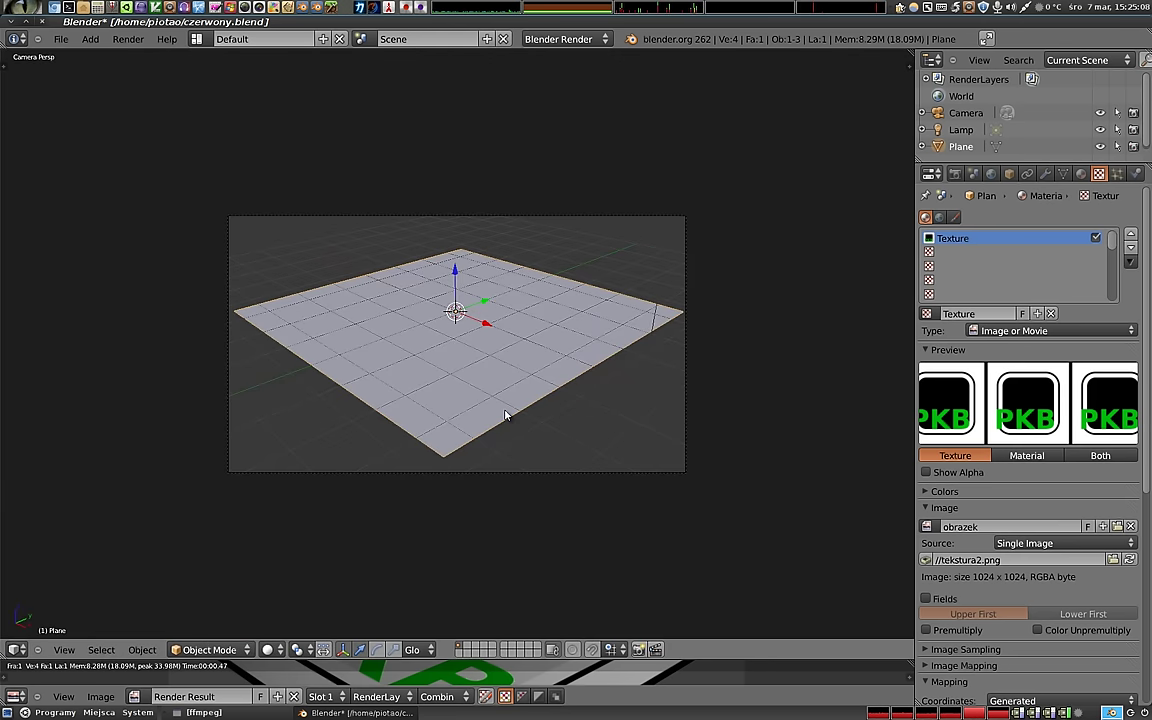
{"action": "key", "text": "Escape"}
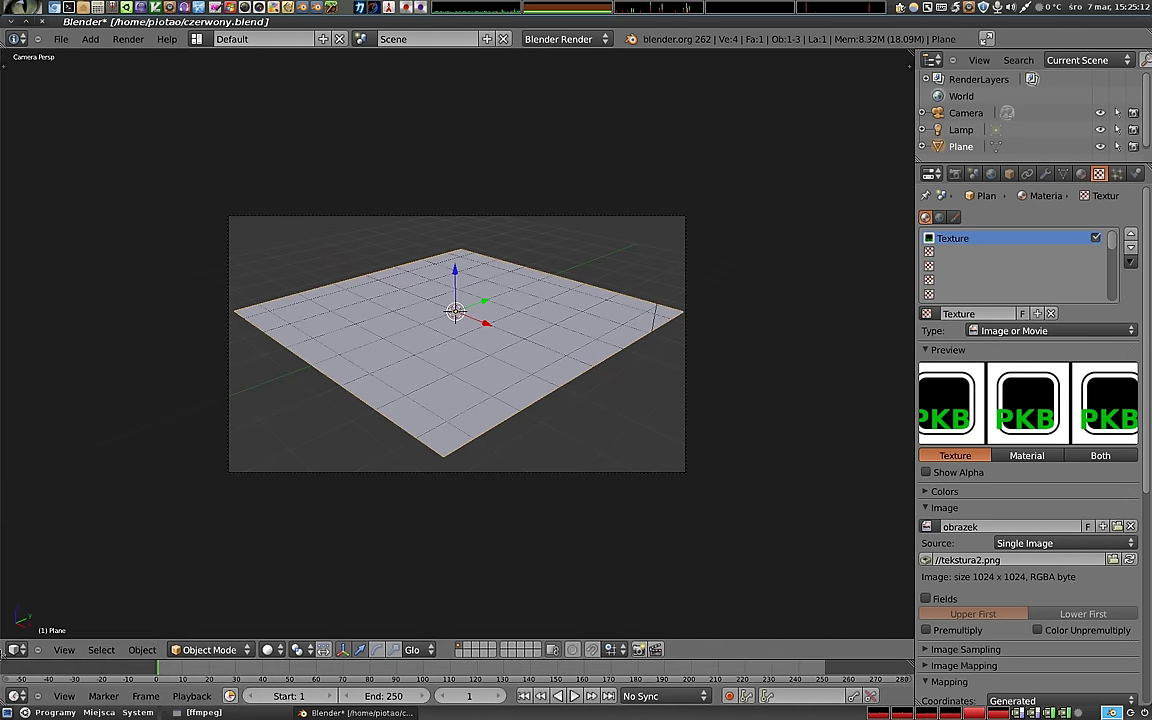
{"action": "left_click_drag", "start_coordinate": [3, 655], "coordinate": [8, 690]}
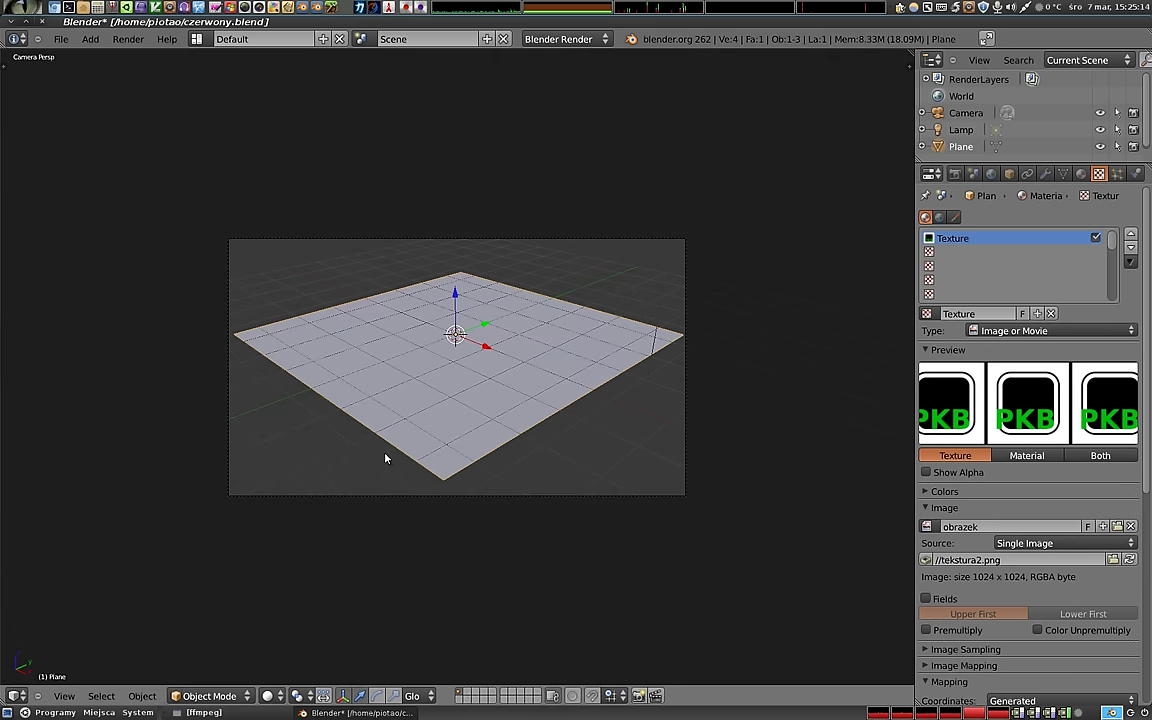
{"action": "key", "text": "F12"}
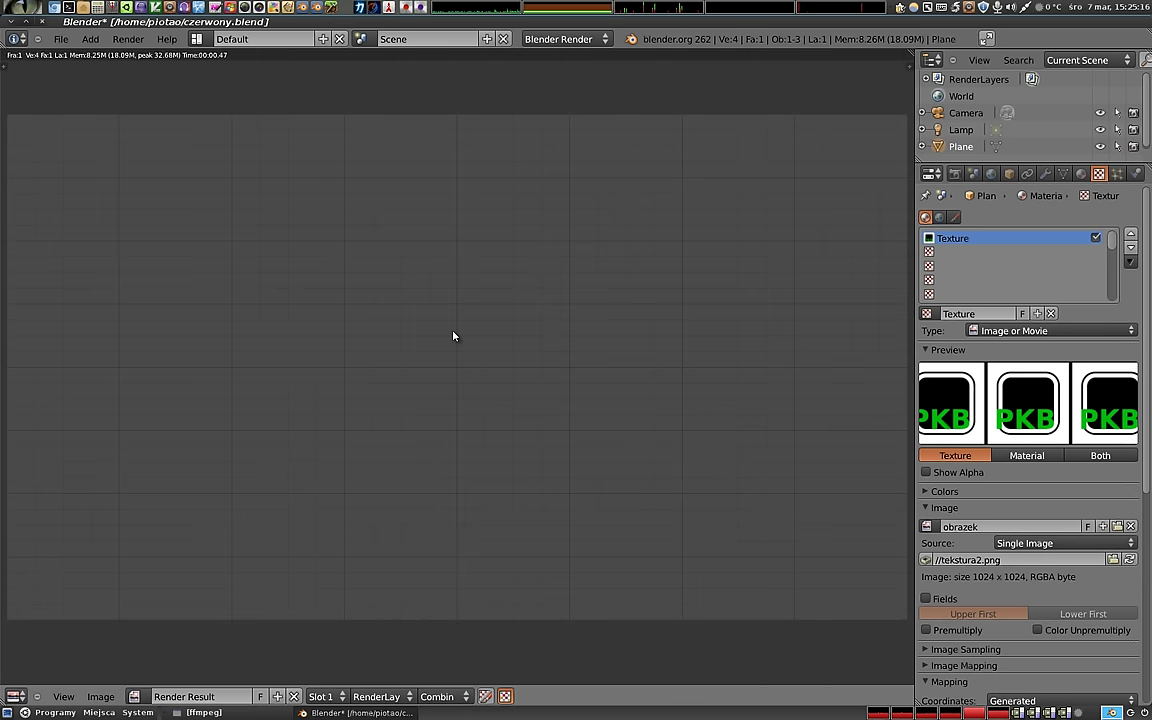
{"action": "key", "text": "Escape"}
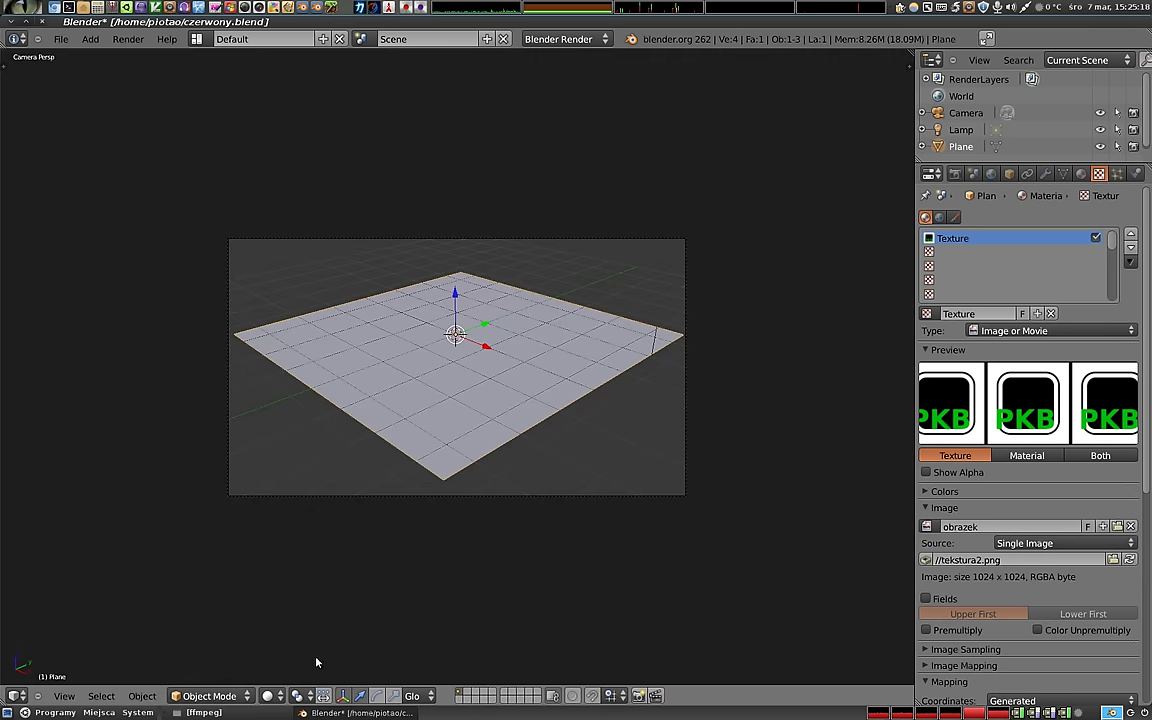
{"action": "key", "text": "F12"}
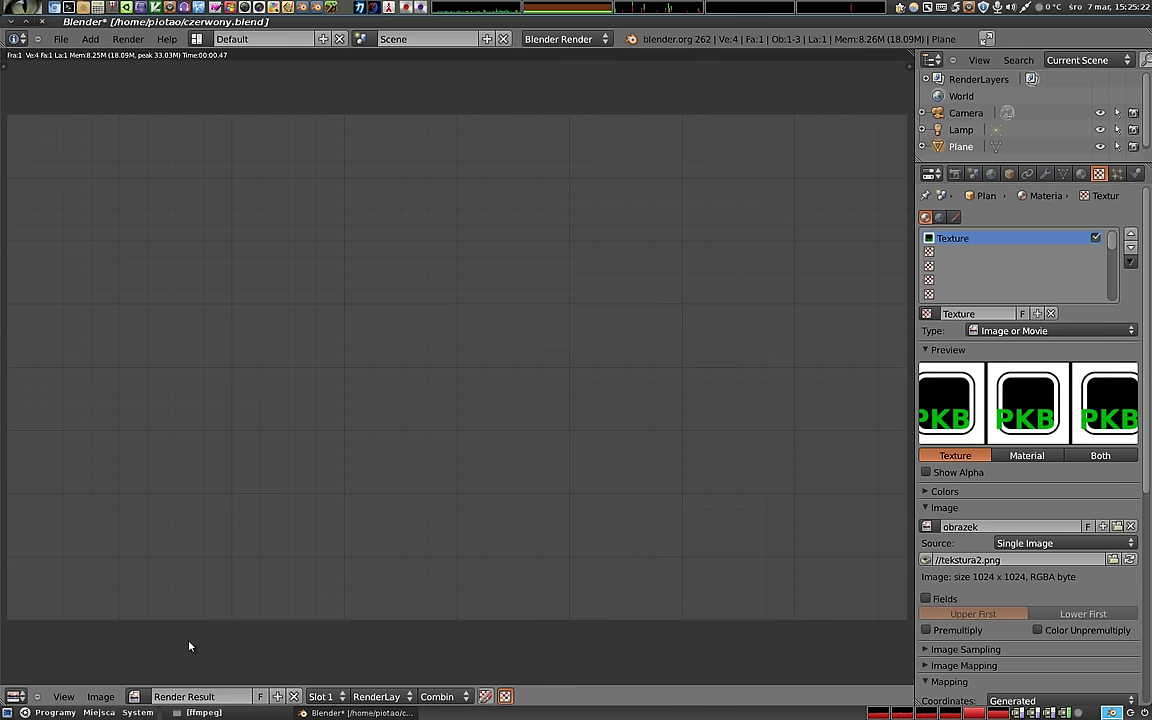
- Compare the render with the obrazek logo image, then switch back to Render Result
{"action": "left_click", "coordinate": [134, 696]}
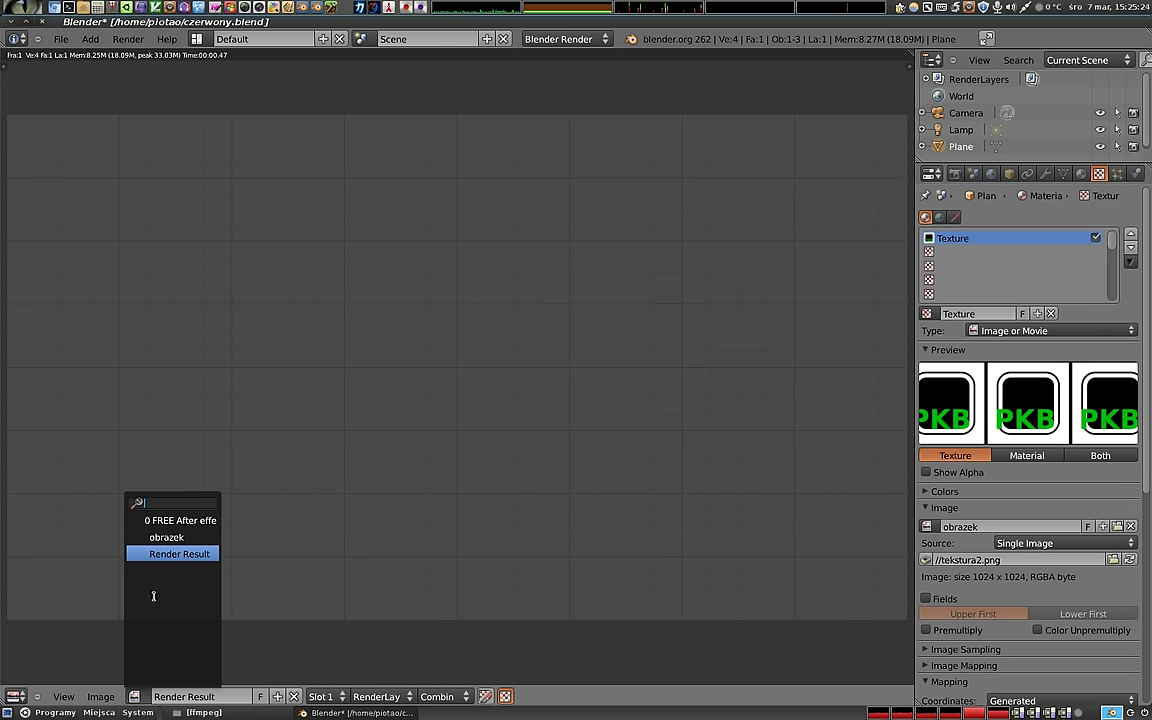
{"action": "left_click", "coordinate": [140, 537]}
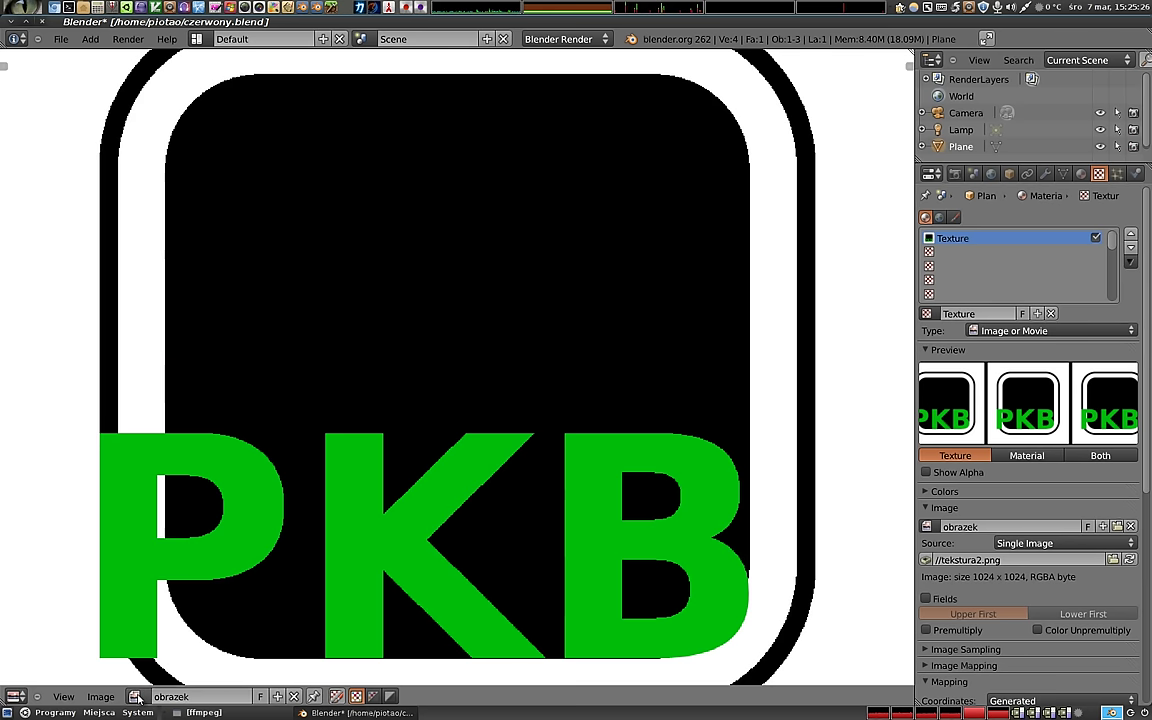
{"action": "left_click", "coordinate": [134, 696]}
{"action": "left_click", "coordinate": [151, 563]}
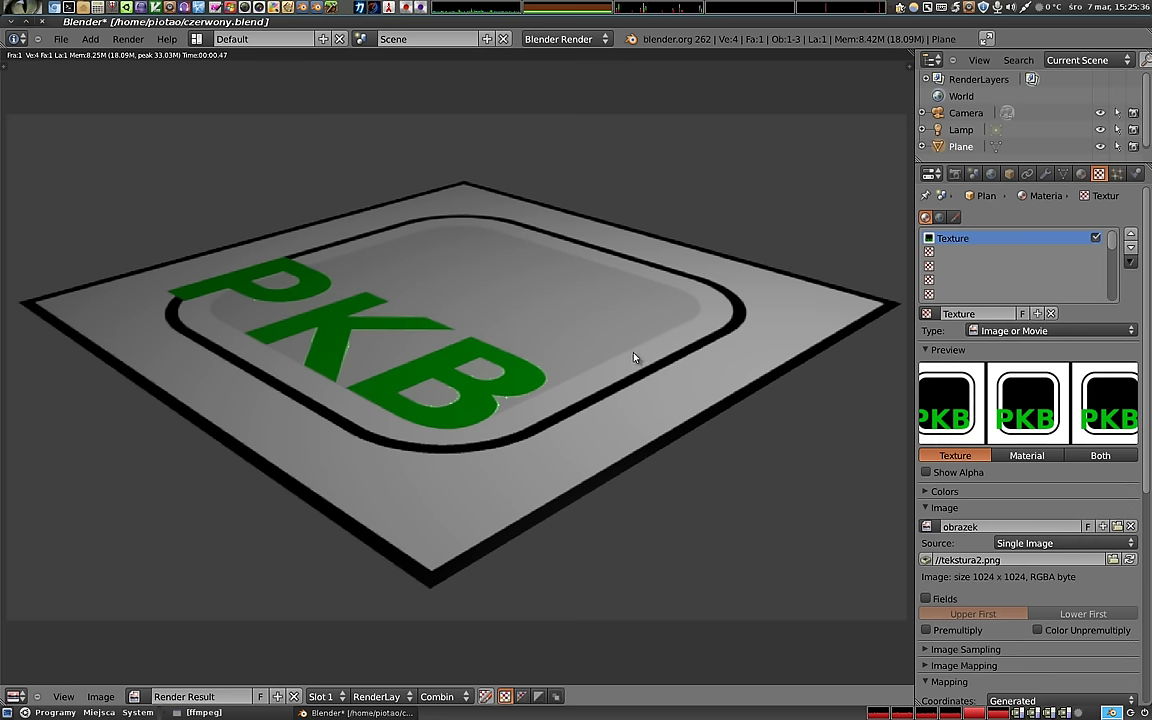
- Zoom in and out on the render to check letter edges, then enable Premultiply for tekstura2.png
{"action": "scroll", "coordinate": [411, 429], "scroll_direction": "up", "scroll_amount": 1}
{"action": "scroll", "coordinate": [370, 382], "scroll_direction": "up", "scroll_amount": 2}
{"action": "scroll", "coordinate": [370, 382], "scroll_direction": "up", "scroll_amount": 1}
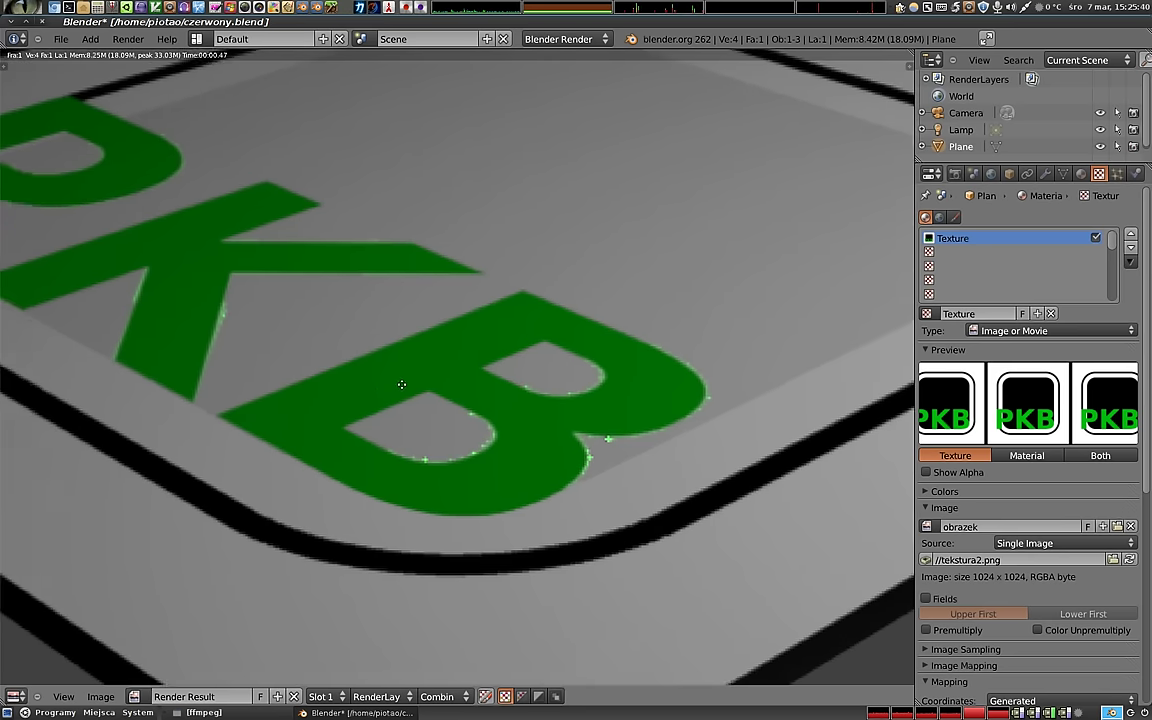
{"action": "scroll", "coordinate": [401, 384], "scroll_direction": "down", "scroll_amount": 2}
{"action": "scroll", "coordinate": [433, 317], "scroll_direction": "up", "scroll_amount": 2}
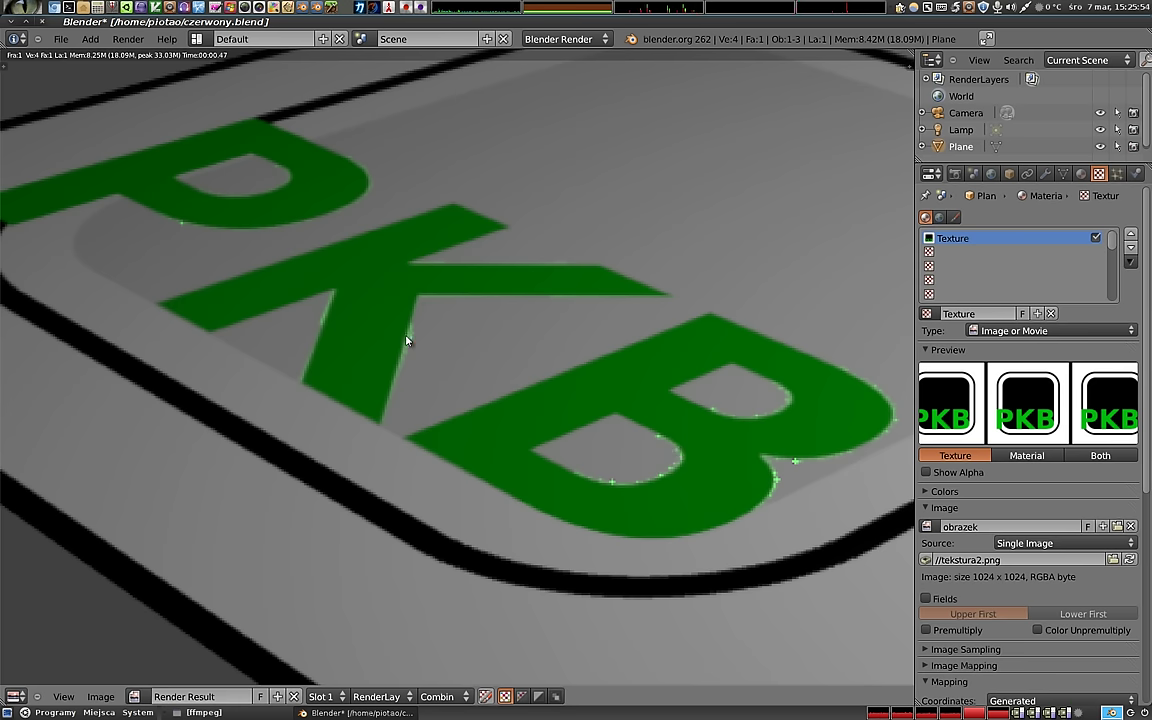
{"action": "scroll", "coordinate": [505, 337], "scroll_direction": "down", "scroll_amount": 3}
{"action": "scroll", "coordinate": [602, 337], "scroll_direction": "down", "scroll_amount": 1}
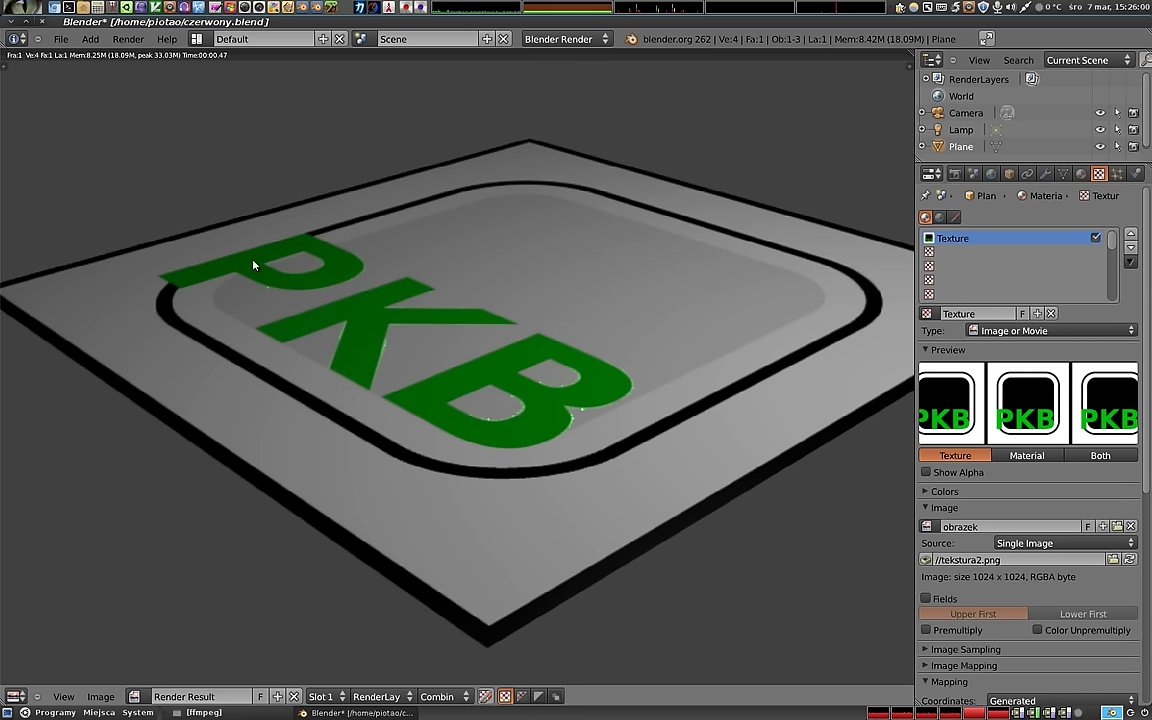
{"action": "scroll", "coordinate": [436, 301], "scroll_direction": "up", "scroll_amount": 2}
{"action": "scroll", "coordinate": [424, 300], "scroll_direction": "up", "scroll_amount": 3}
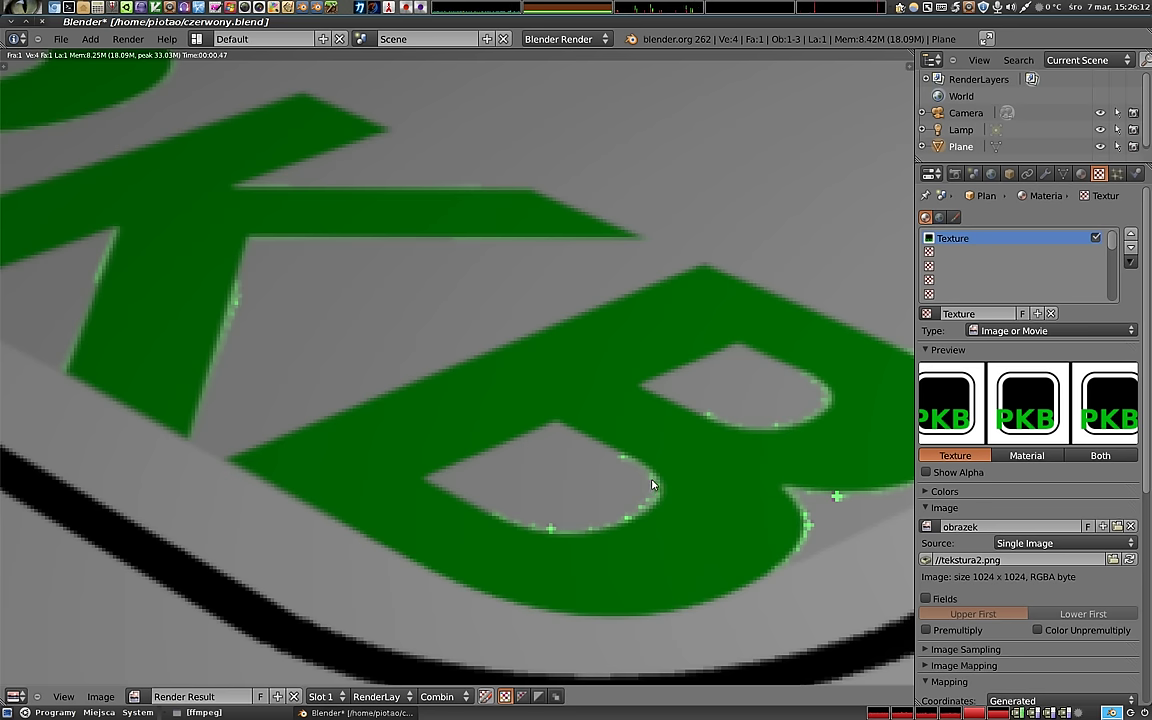
{"action": "scroll", "coordinate": [520, 430], "scroll_direction": "down", "scroll_amount": 3}
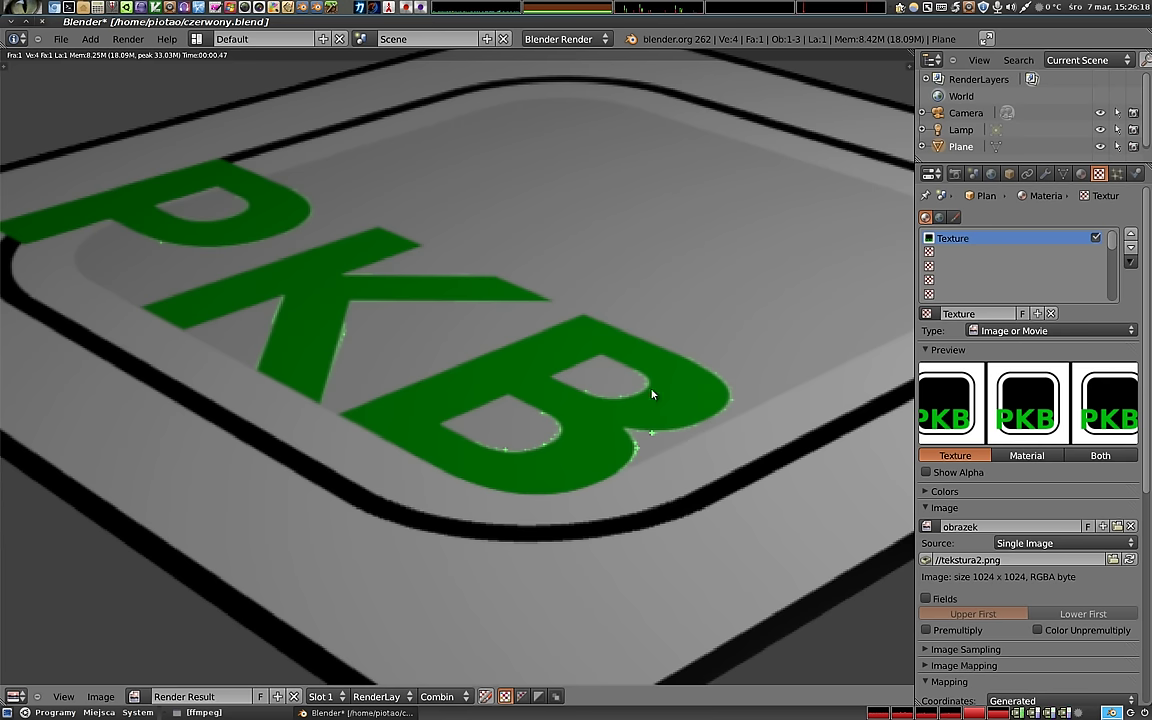
{"action": "left_click", "coordinate": [978, 632]}
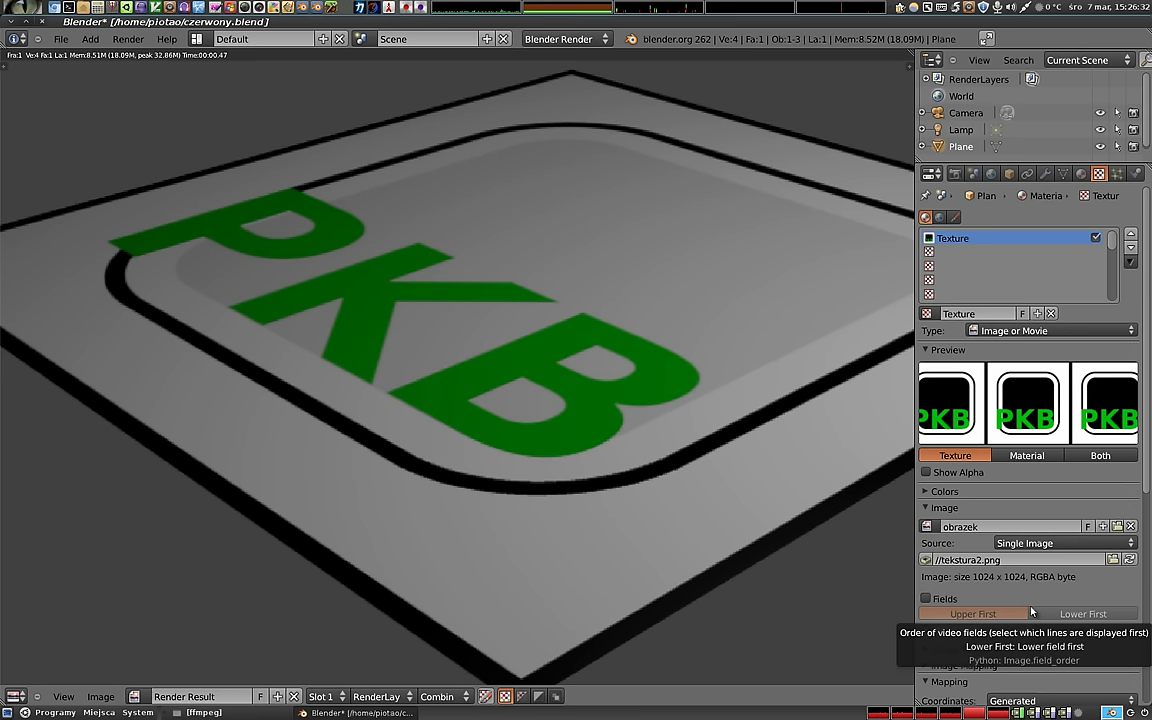
- Keep obrazek as the texture image and turn on Show Alpha in the texture Preview
{"action": "left_click", "coordinate": [1016, 545]}
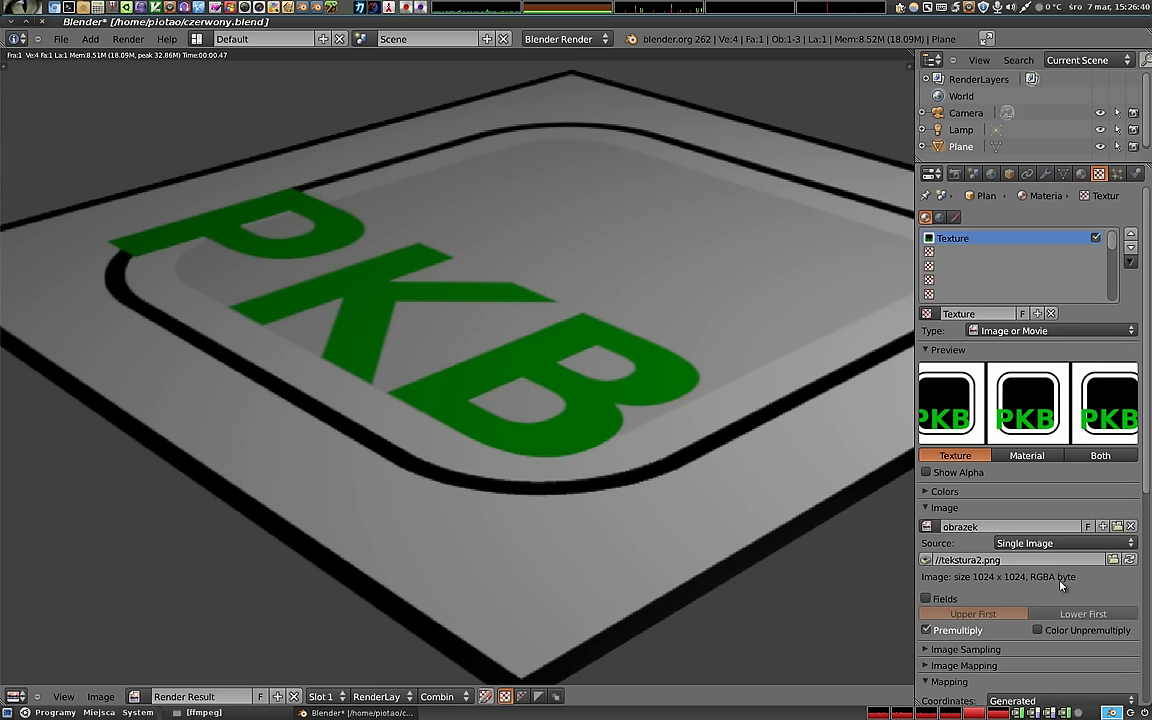
{"action": "left_click", "coordinate": [927, 527]}
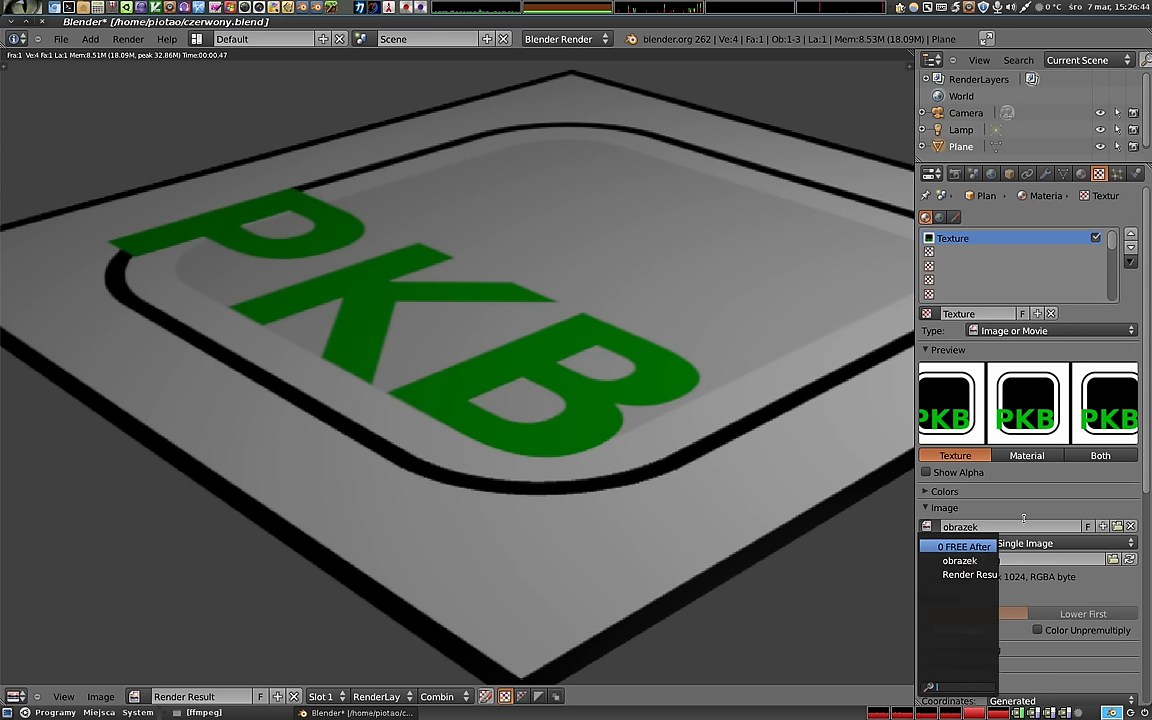
{"action": "left_click", "coordinate": [955, 561]}
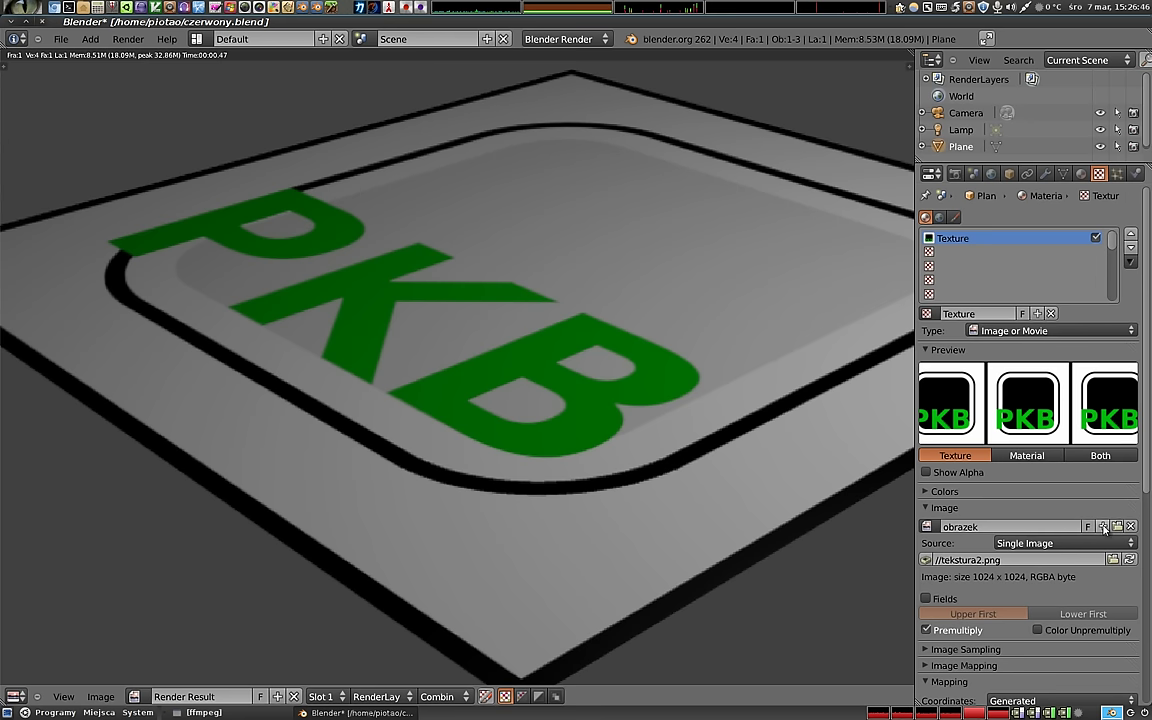
{"action": "left_click", "coordinate": [1104, 528]}
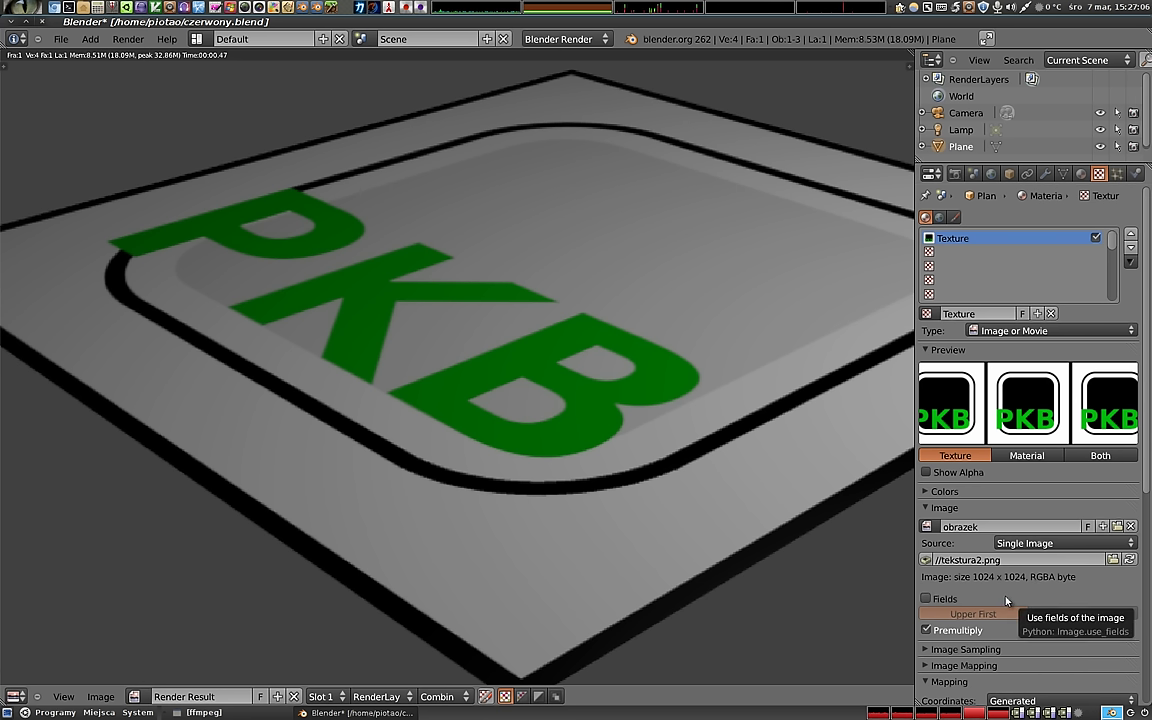
{"action": "left_click", "coordinate": [926, 473]}
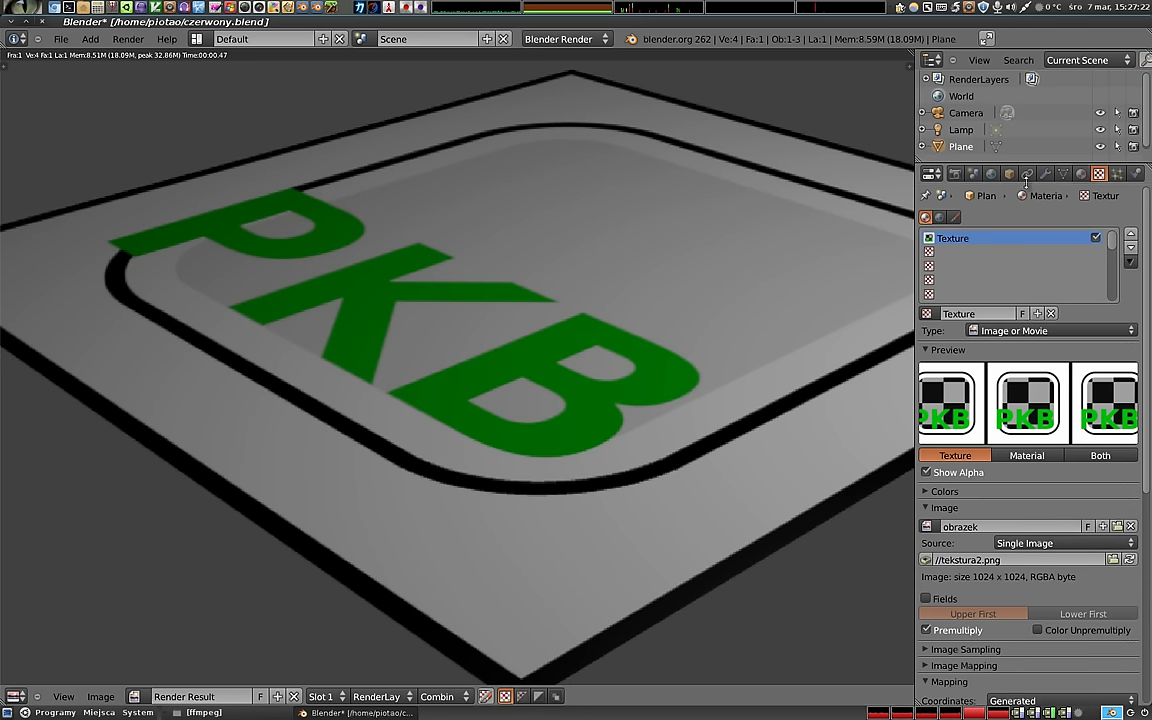
- Enable material Transparency with Alpha 0 and render to check it
{"action": "left_click", "coordinate": [1080, 174]}
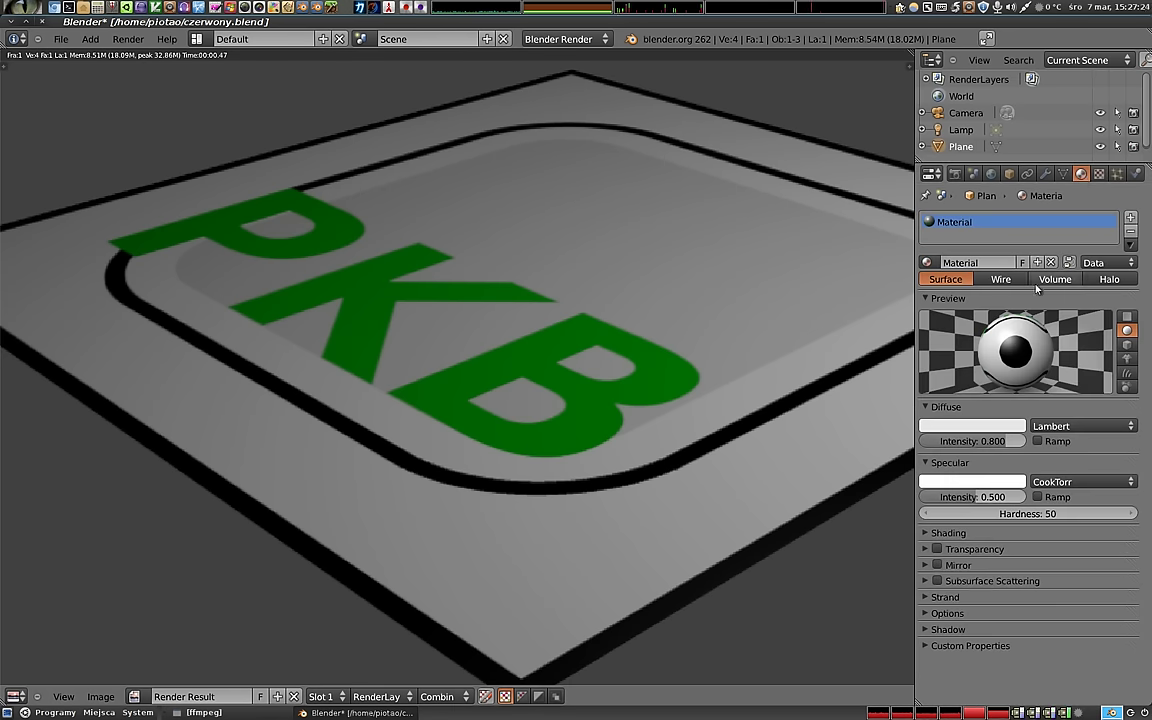
{"action": "left_click", "coordinate": [937, 549]}
{"action": "left_click", "coordinate": [926, 549]}
{"action": "left_click_drag", "start_coordinate": [961, 584], "coordinate": [905, 590]}
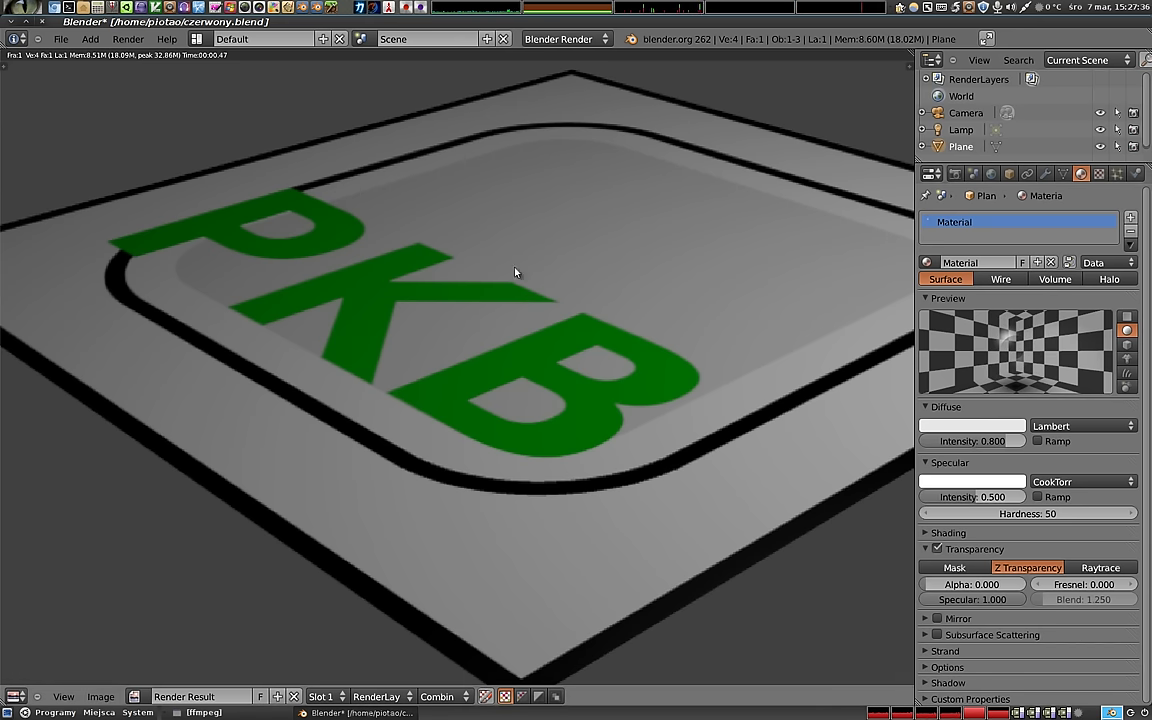
{"action": "key", "text": "F12"}
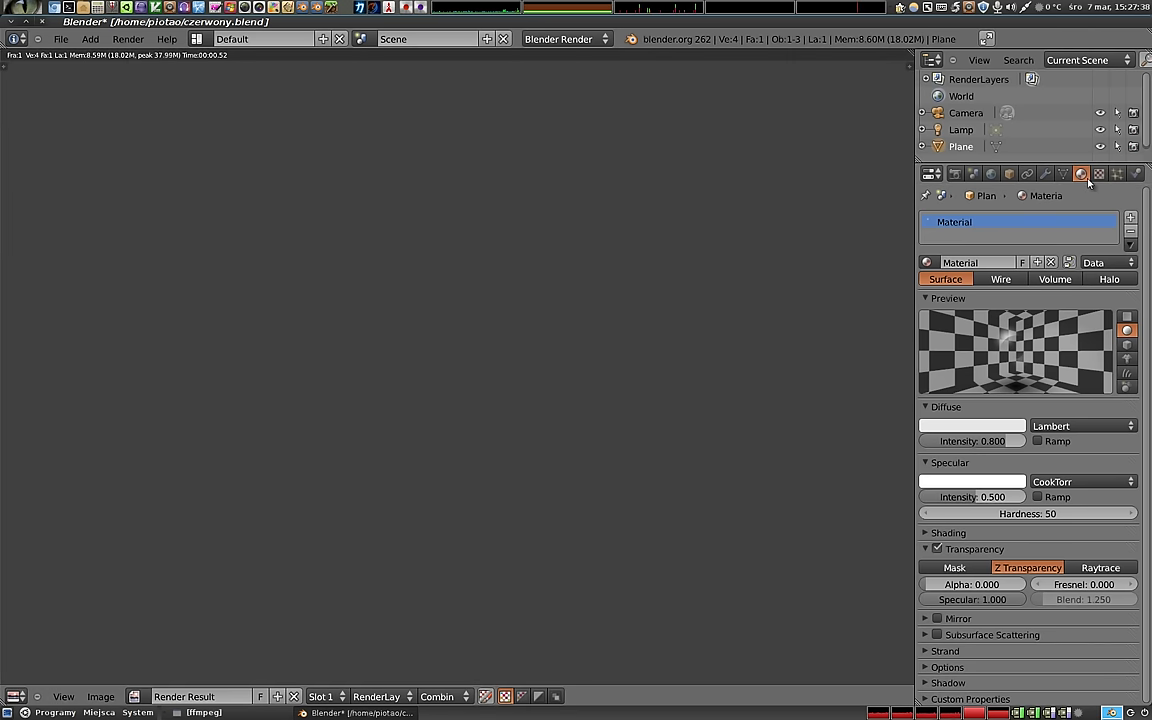
- Tick the texture's Diffuse Alpha influence and re-render the see-through logo
{"action": "left_click", "coordinate": [1098, 174]}
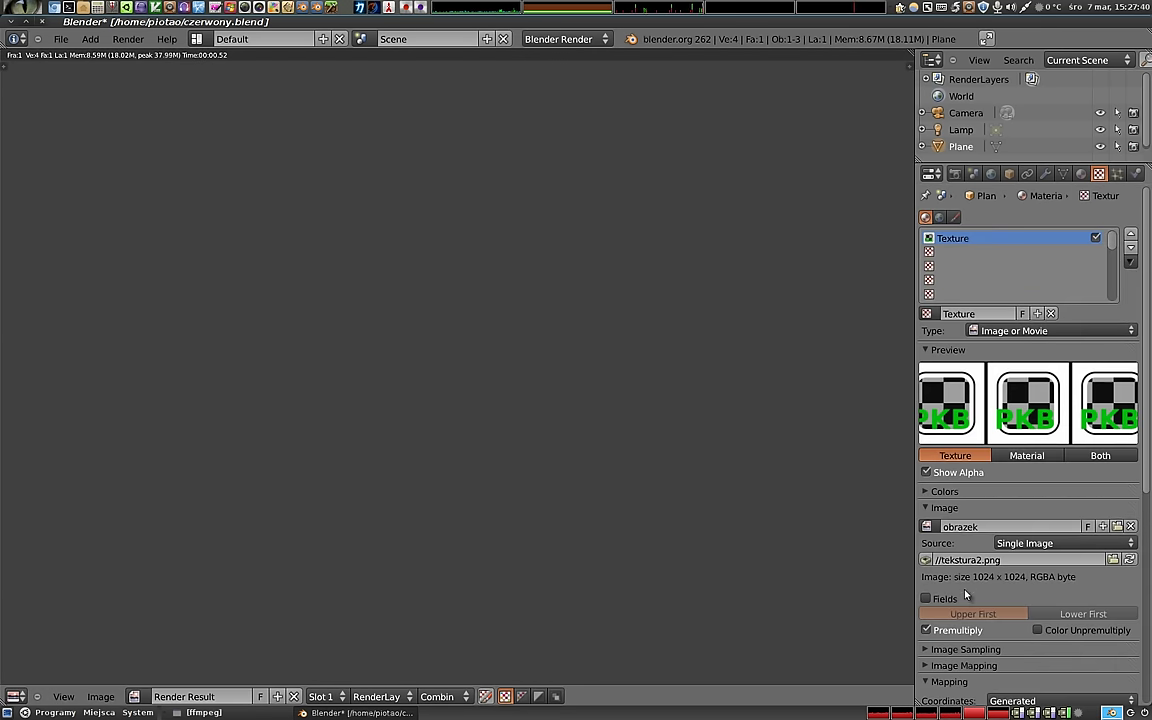
{"action": "scroll", "coordinate": [965, 596], "scroll_direction": "down", "scroll_amount": 5}
{"action": "scroll", "coordinate": [965, 596], "scroll_direction": "down", "scroll_amount": 3}
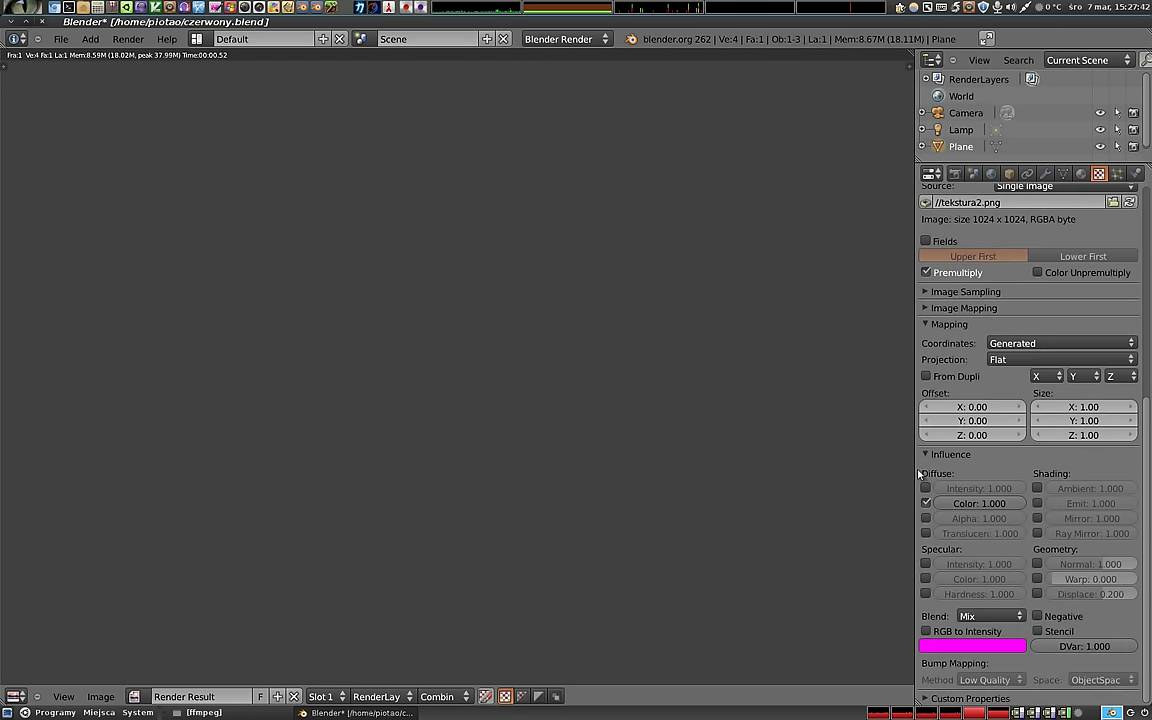
{"action": "left_click", "coordinate": [926, 518]}
{"action": "key", "text": "F12"}
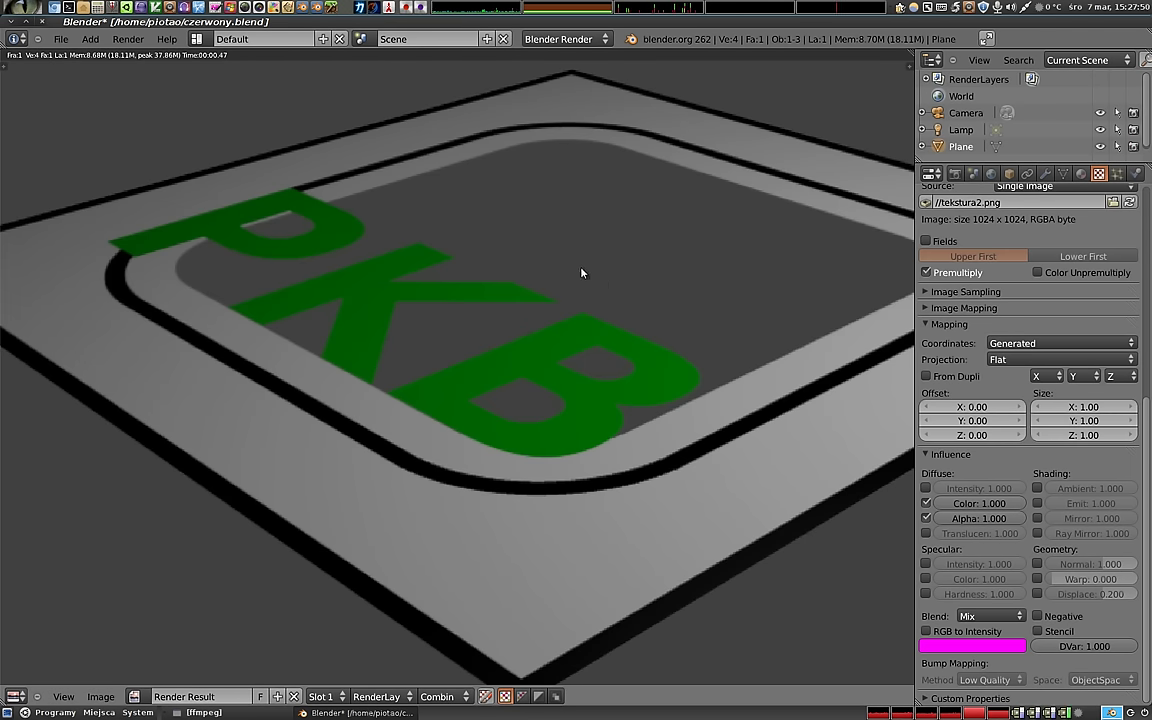
{"action": "scroll", "coordinate": [940, 380], "scroll_direction": "up", "scroll_amount": 3}
{"action": "scroll", "coordinate": [948, 397], "scroll_direction": "up", "scroll_amount": 3}
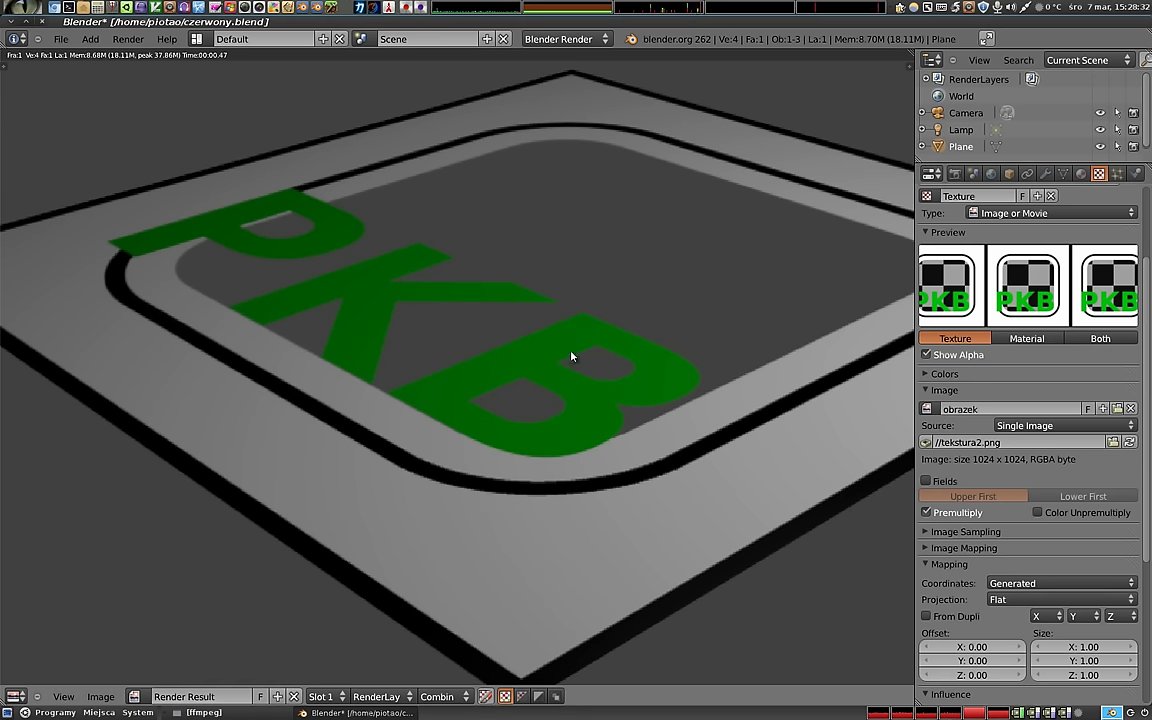
{"action": "middle_click_drag", "start_coordinate": [540, 296], "coordinate": [497, 306]}
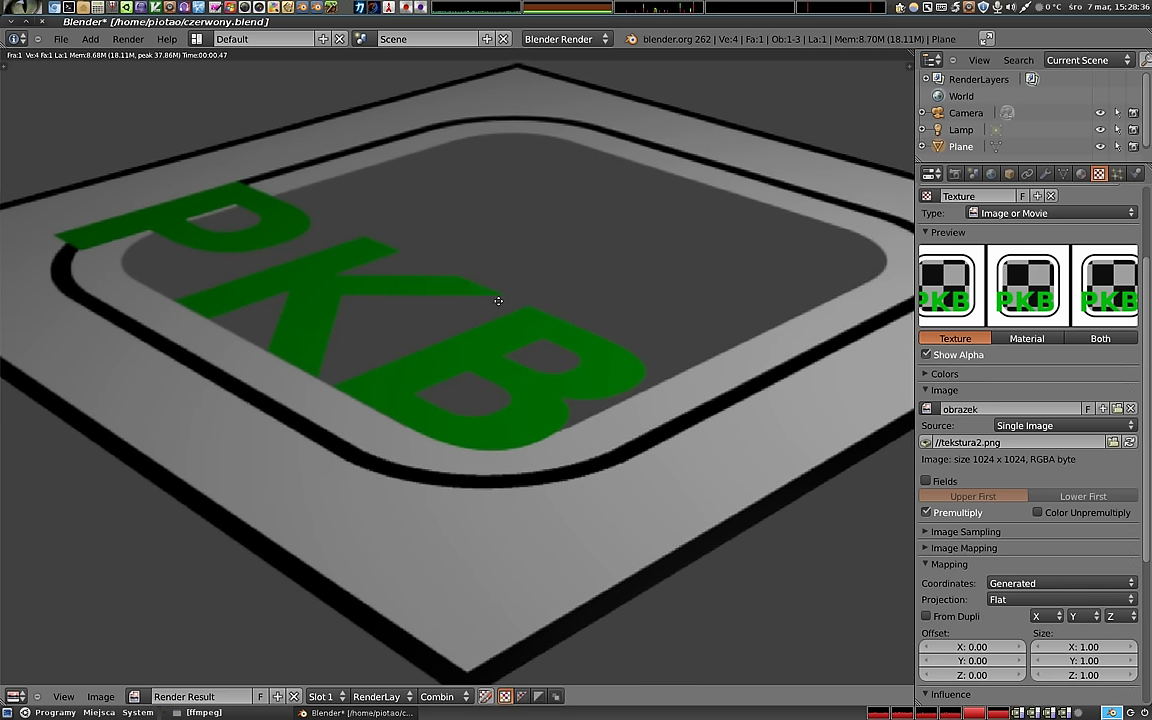
{"action": "middle_click_drag", "start_coordinate": [498, 303], "coordinate": [498, 301]}
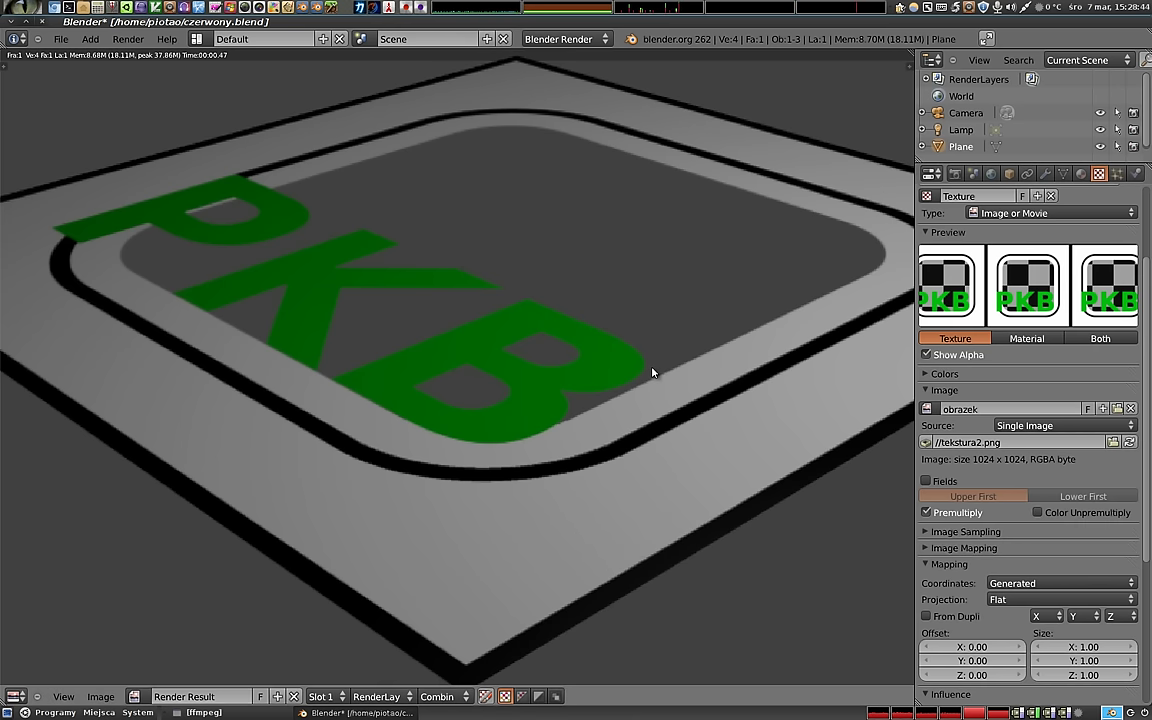
- Switch the texture source to Image Sequence and load 0001.png from pkb/rotacjapkb/frames
{"action": "left_click", "coordinate": [1040, 425]}
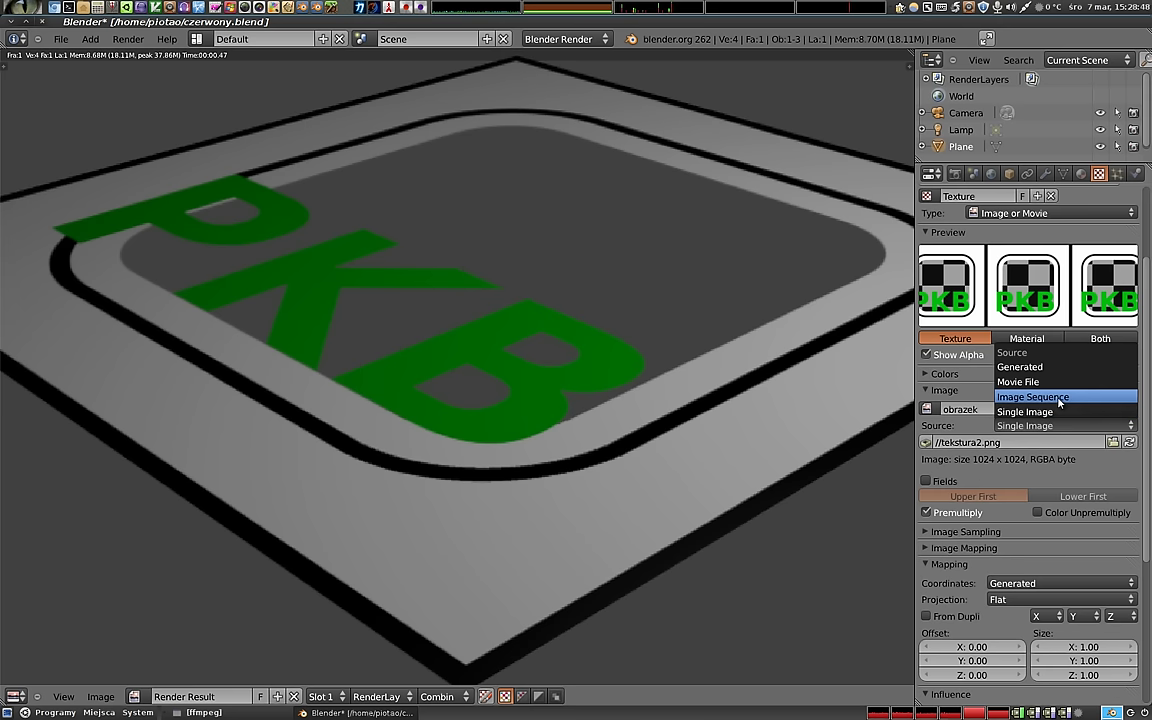
{"action": "left_click", "coordinate": [1059, 399]}
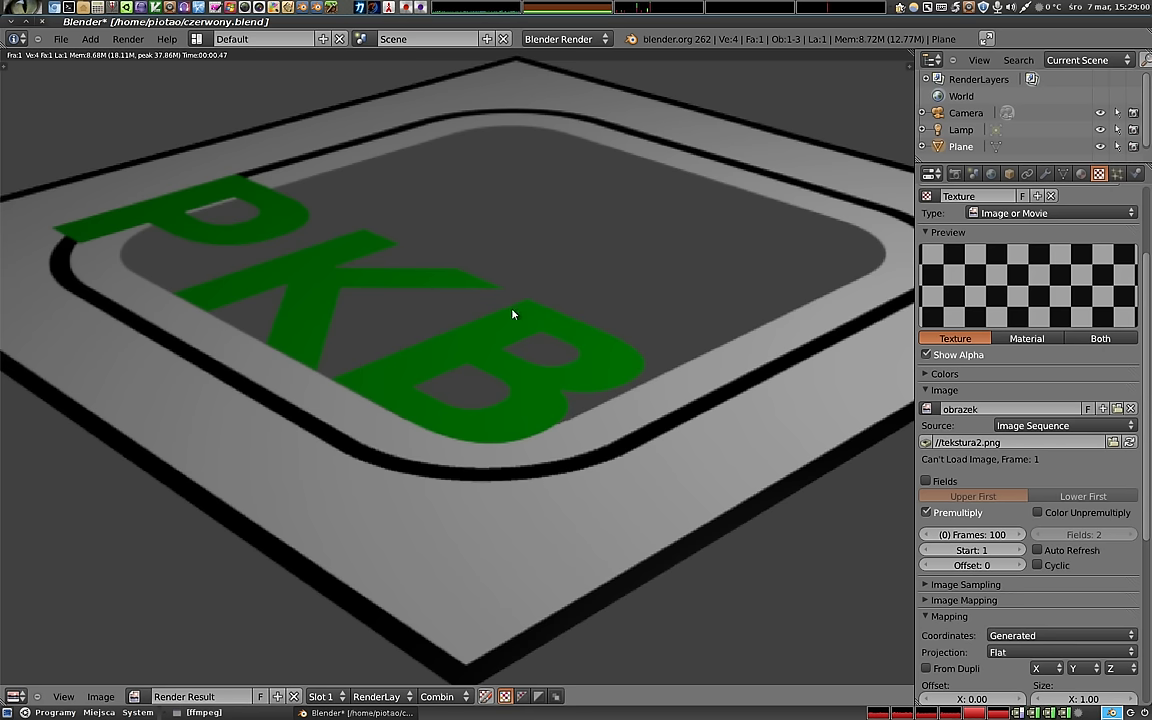
{"action": "left_click", "coordinate": [1113, 442]}
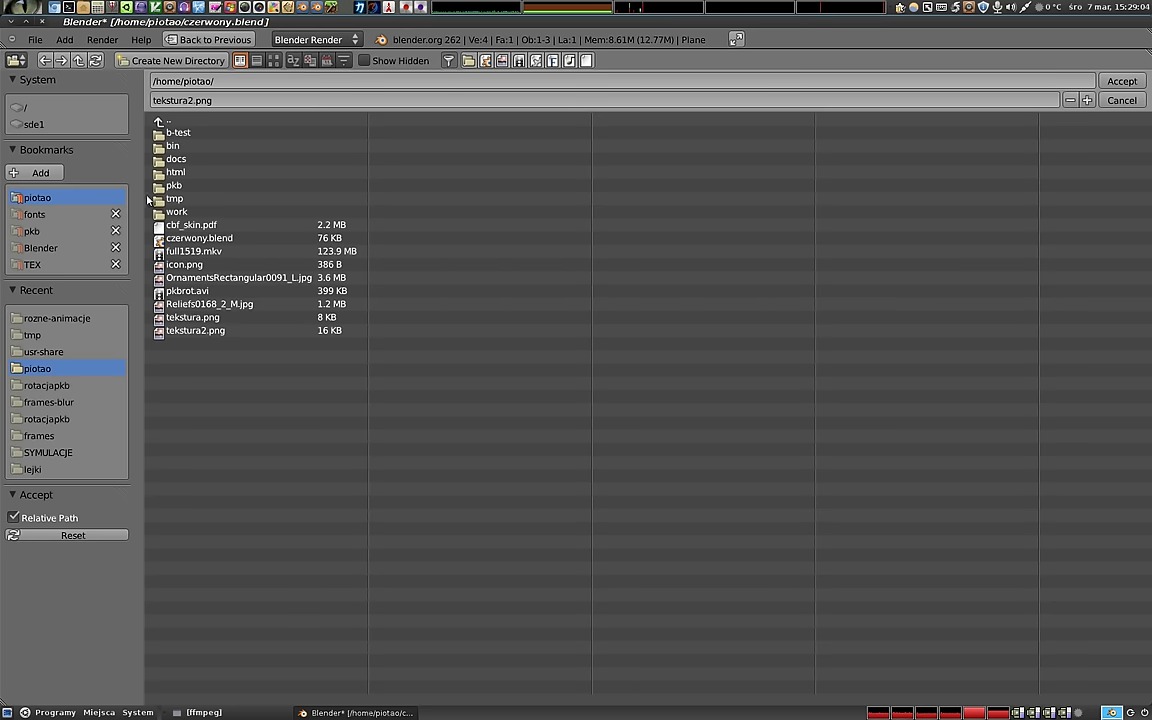
{"action": "left_click", "coordinate": [172, 185]}
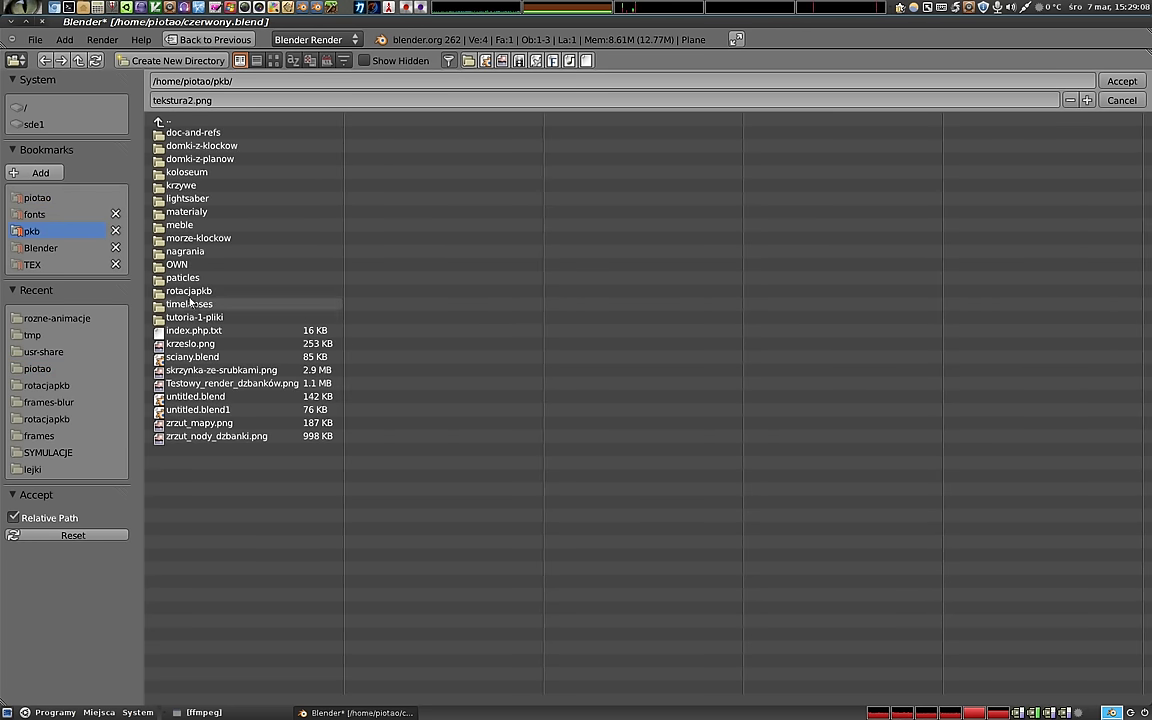
{"action": "left_click", "coordinate": [189, 292]}
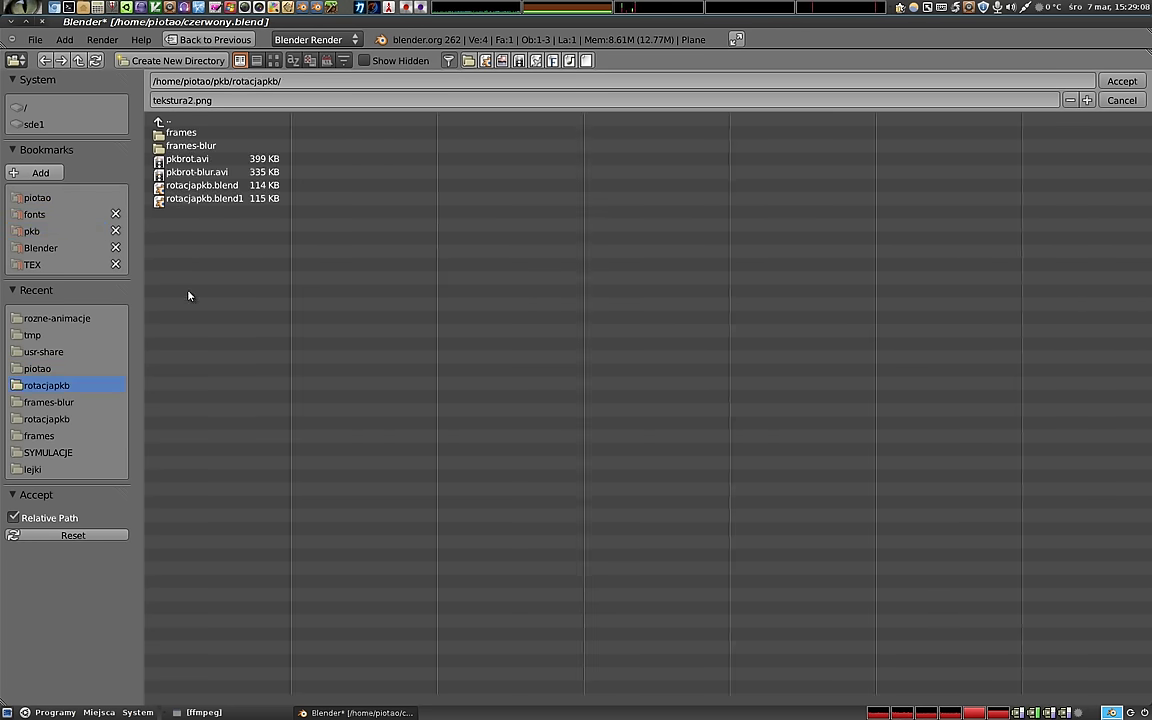
{"action": "left_click", "coordinate": [180, 132]}
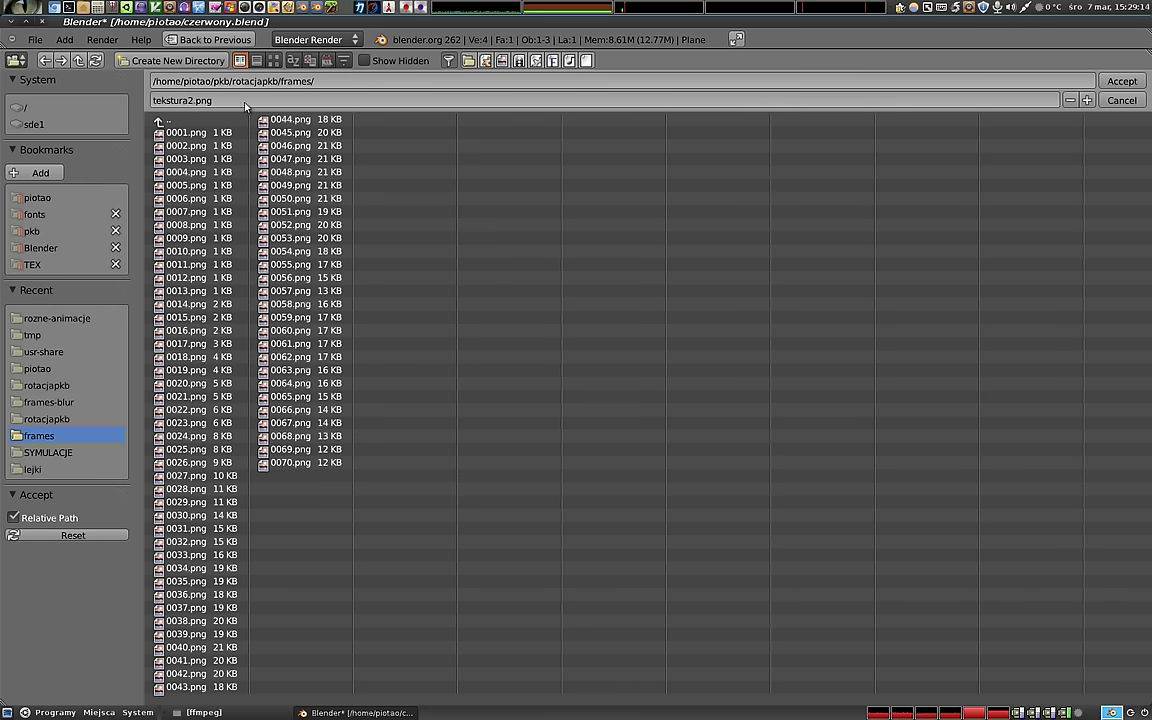
{"action": "left_click", "coordinate": [273, 60]}
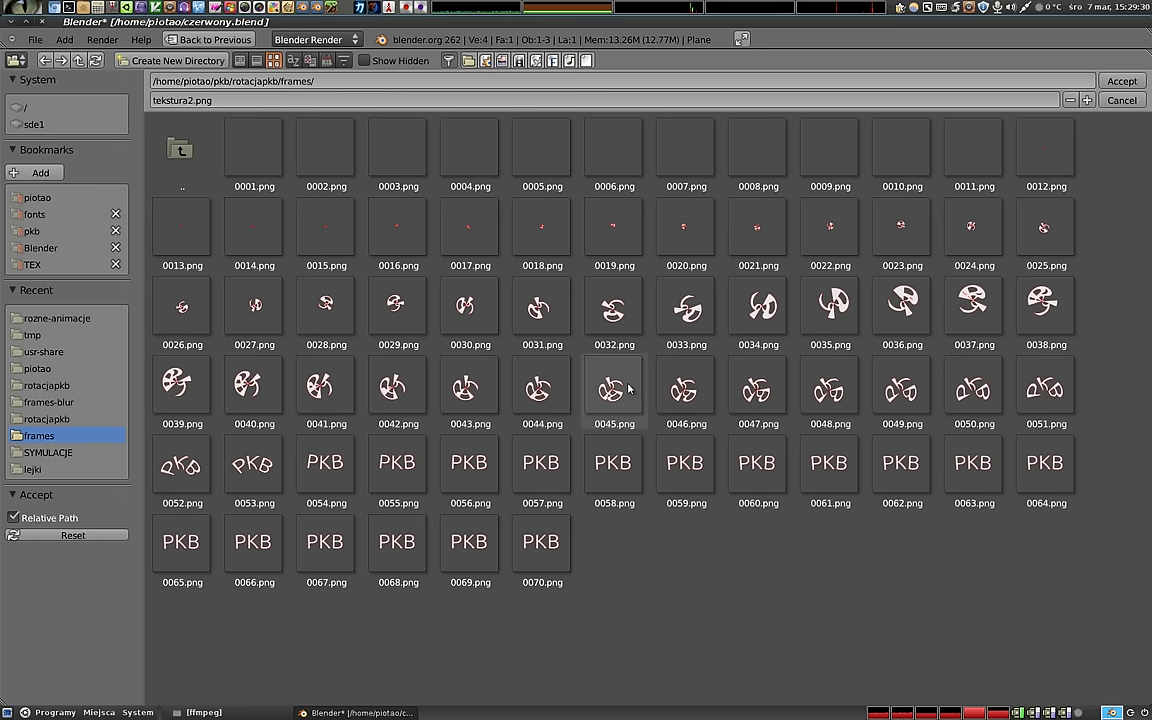
{"action": "key", "text": "a"}
{"action": "key", "text": "a"}
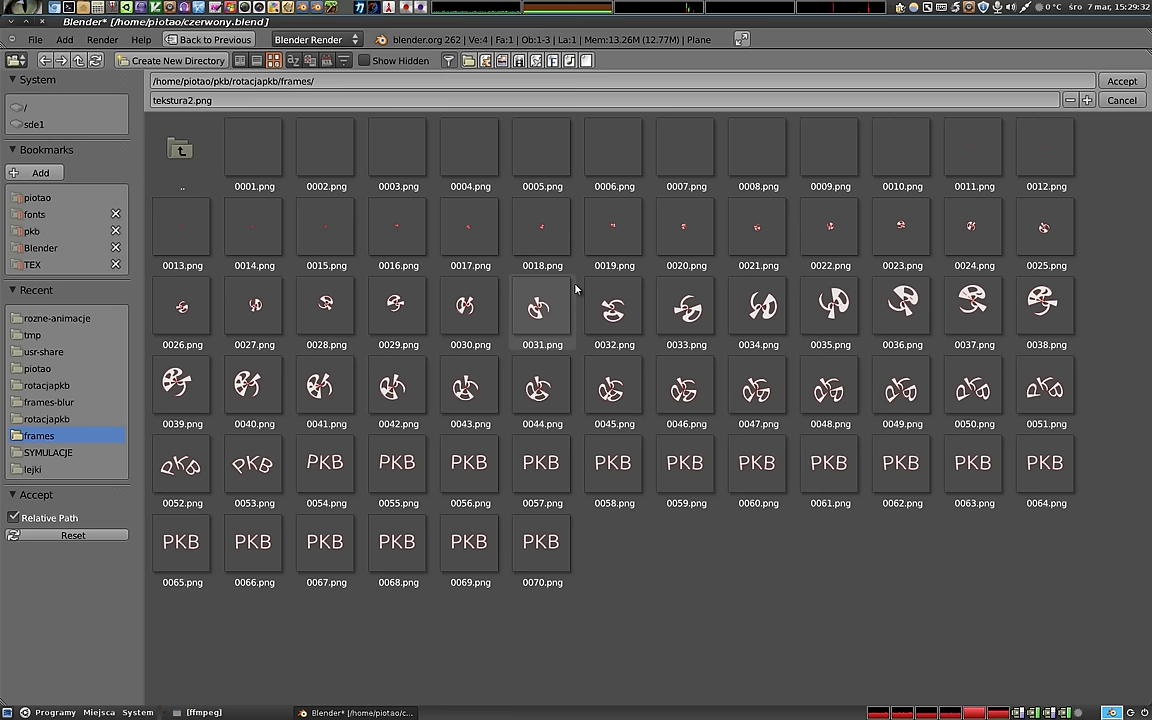
{"action": "left_click", "coordinate": [233, 136]}
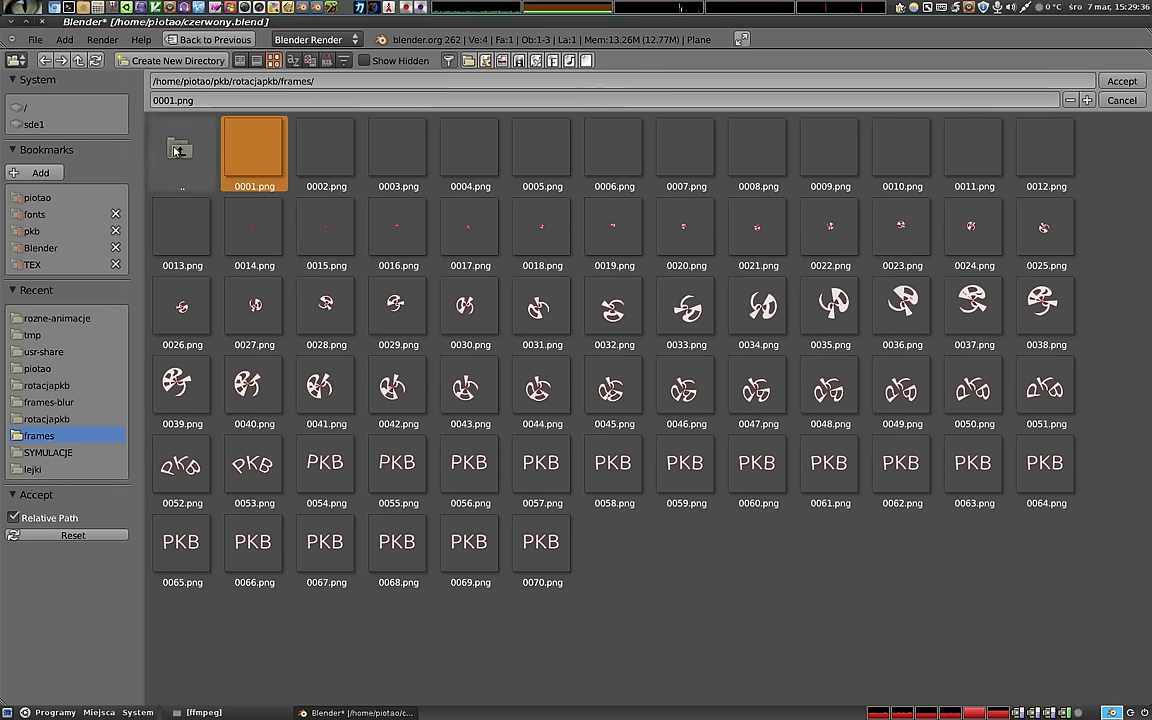
{"action": "left_click", "coordinate": [1120, 80]}
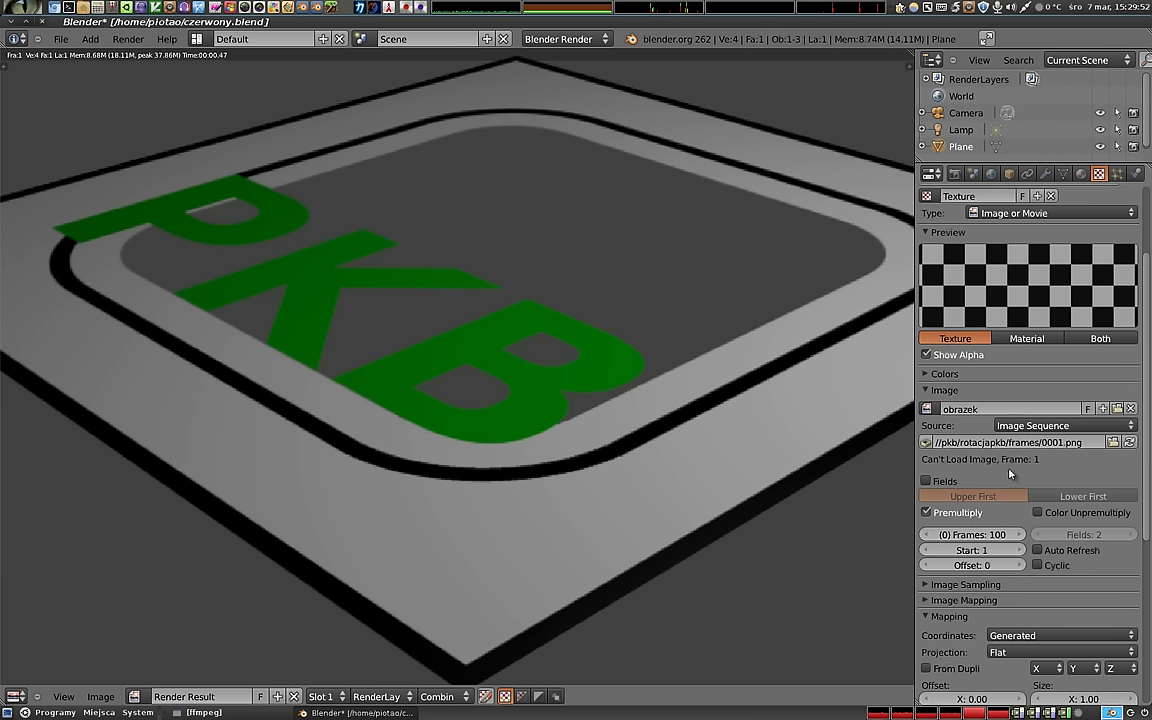
- Set the sequence length to 70 frames and re-render
{"action": "left_click", "coordinate": [973, 539]}
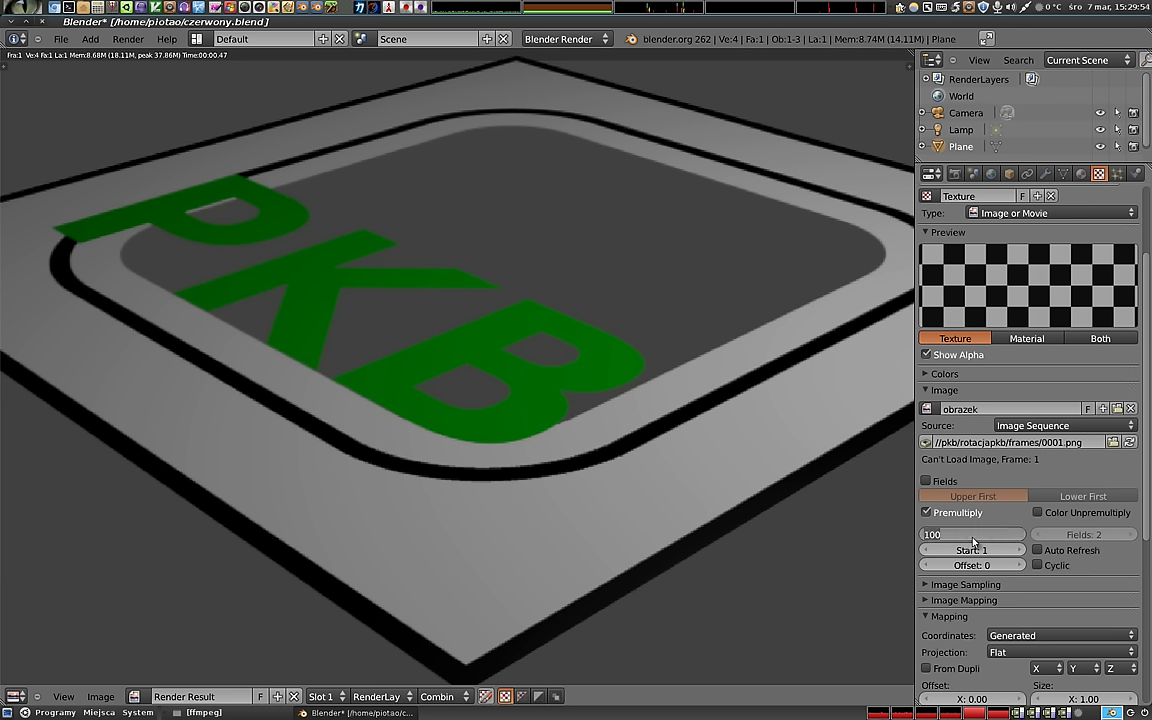
{"action": "type", "text": "70"}
{"action": "key", "text": "Return"}
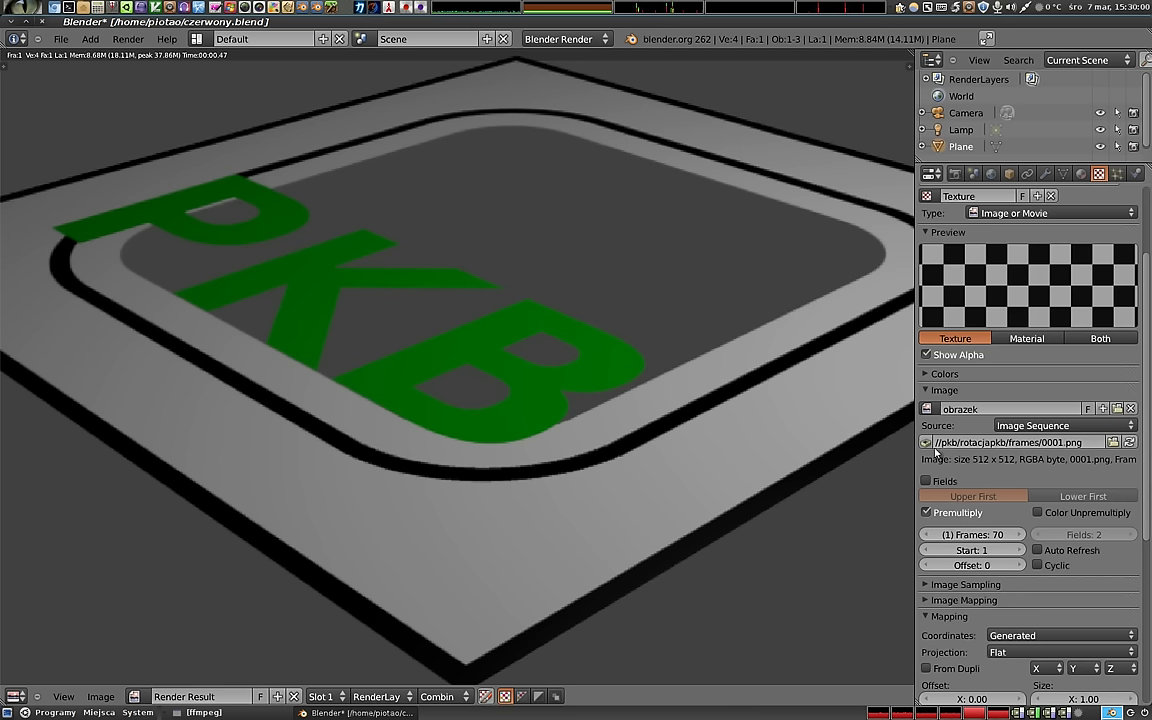
{"action": "key", "text": "F12"}
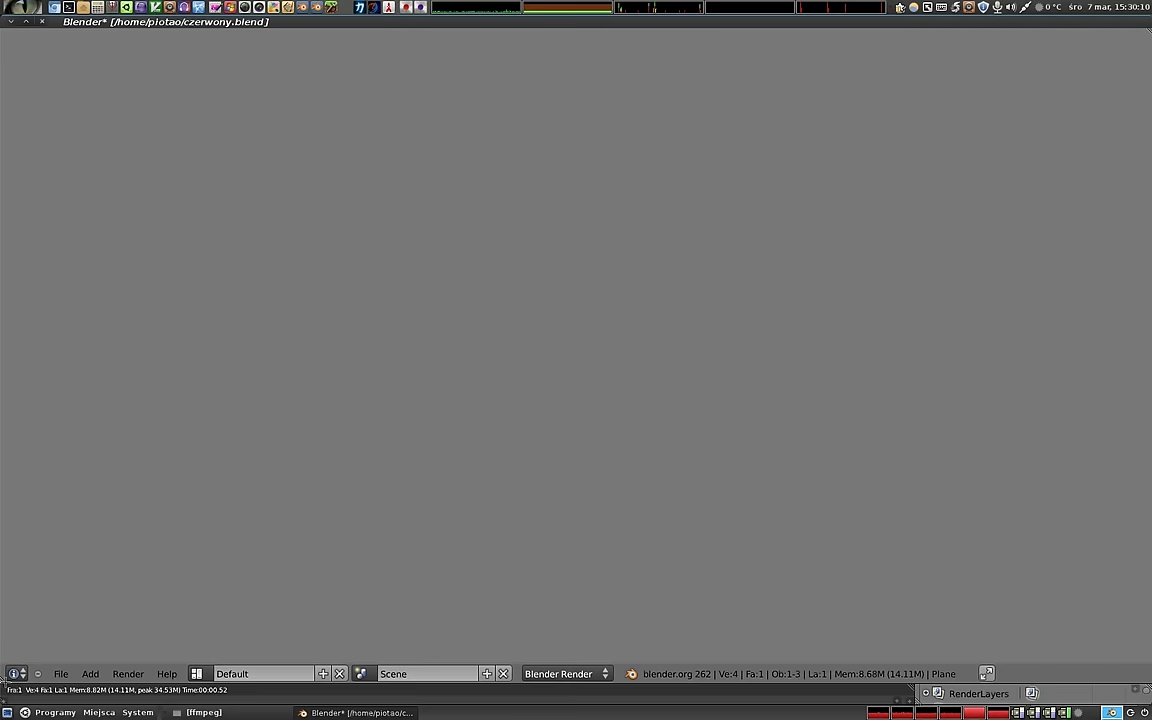
- Resize the editor areas to enlarge the render result, keep texture settings beside it, and shrink the bottom strip
{"action": "mouse_move", "coordinate": [14, 681]}
{"action": "left_mouse_down"}
{"action": "mouse_move", "coordinate": [14, 612]}
{"action": "mouse_move", "coordinate": [631, 568]}
{"action": "left_mouse_up"}
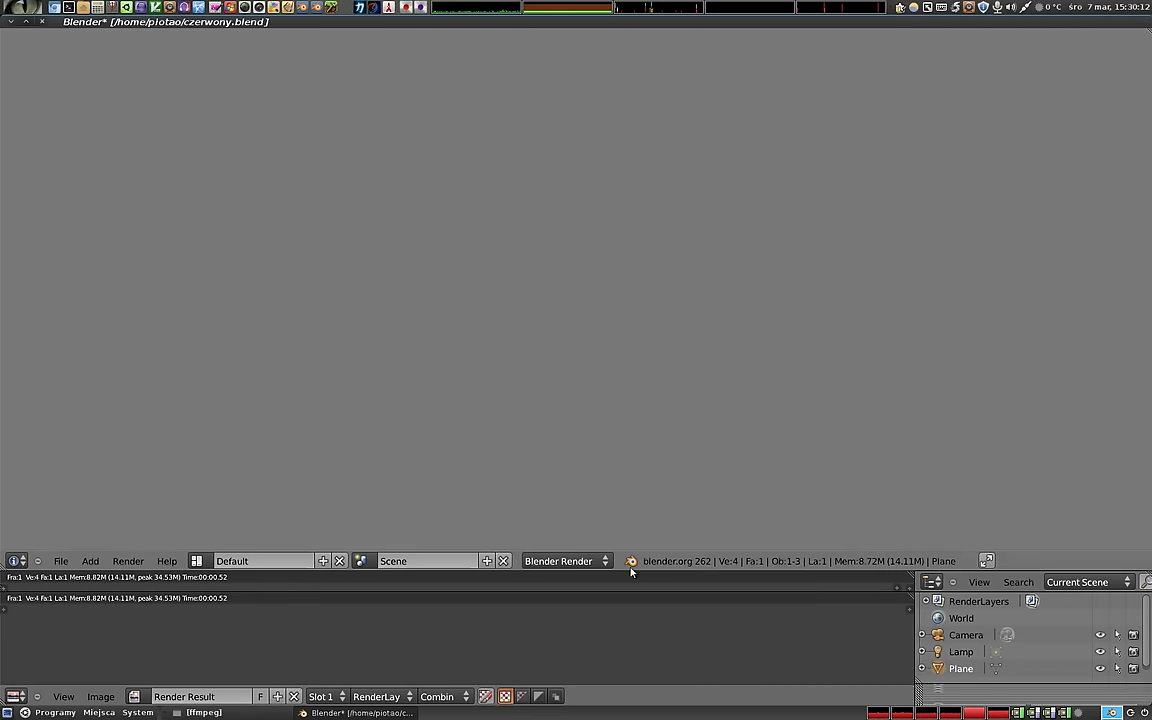
{"action": "left_click_drag", "start_coordinate": [708, 572], "coordinate": [720, 40]}
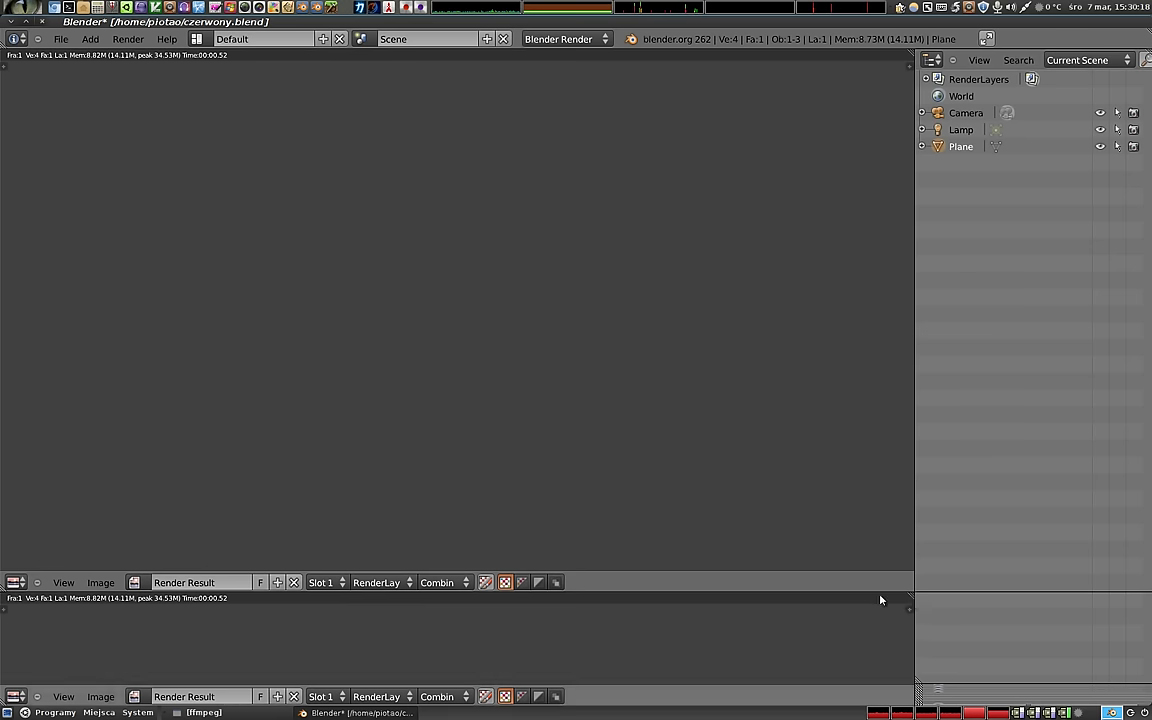
{"action": "left_click_drag", "start_coordinate": [830, 592], "coordinate": [816, 516]}
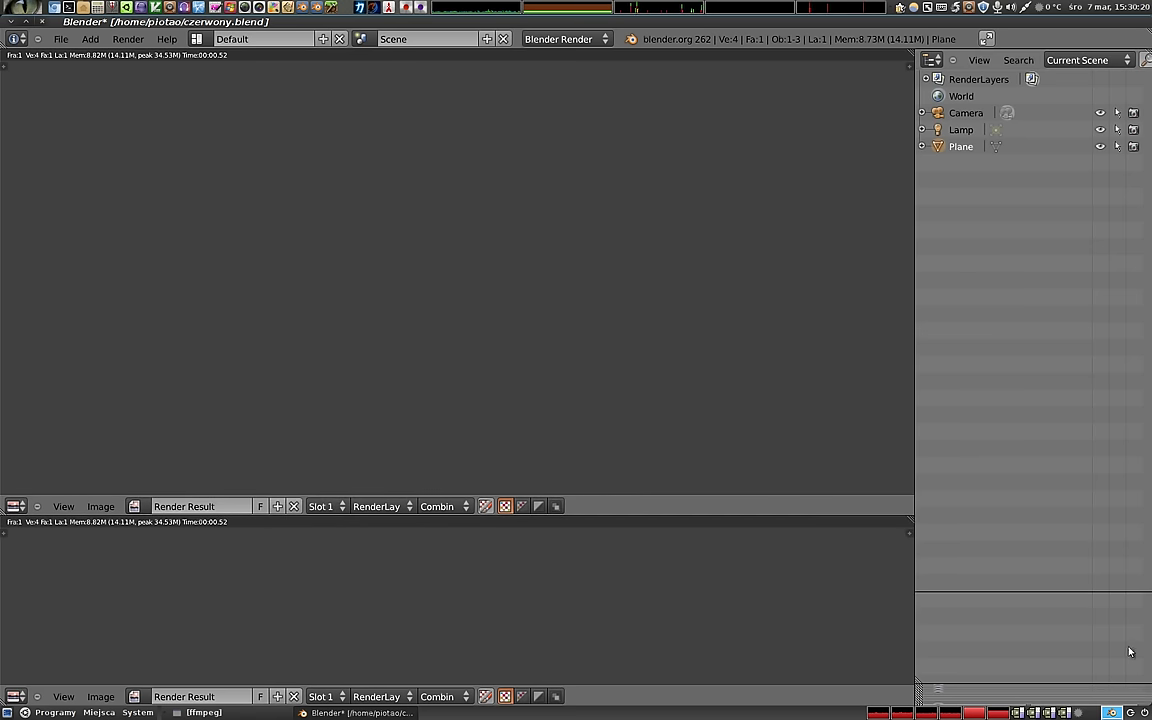
{"action": "mouse_move", "coordinate": [946, 688]}
{"action": "left_mouse_down"}
{"action": "mouse_move", "coordinate": [998, 534]}
{"action": "mouse_move", "coordinate": [998, 167]}
{"action": "left_mouse_up"}
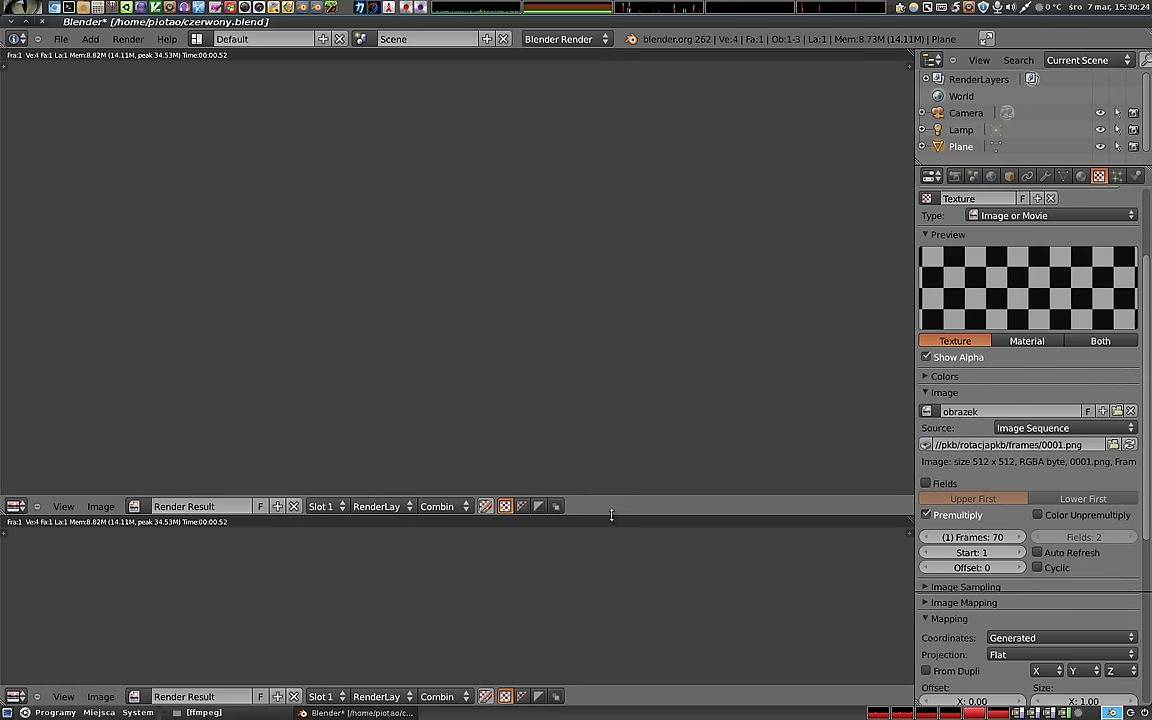
{"action": "left_click_drag", "start_coordinate": [609, 516], "coordinate": [609, 613]}
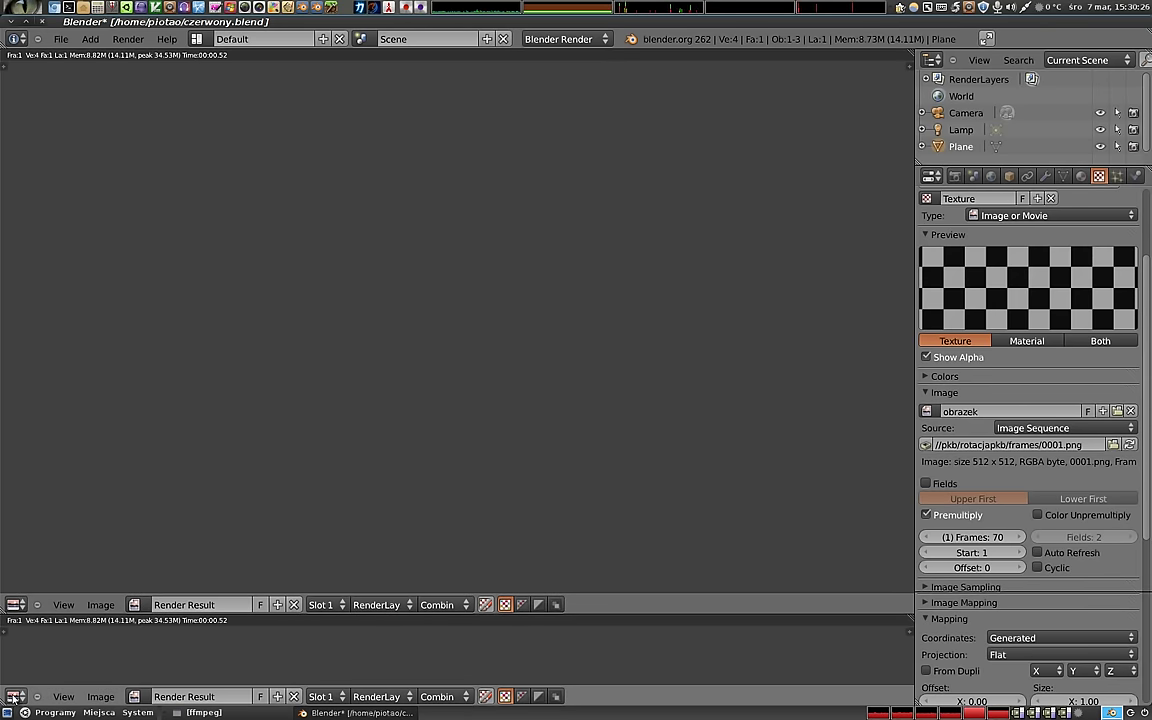
- Turn the bottom strip into a Timeline and scrub back to frame 1
{"action": "left_click", "coordinate": [15, 696]}
{"action": "left_click", "coordinate": [60, 662]}
{"action": "mouse_move", "coordinate": [55, 656]}
{"action": "left_mouse_down"}
{"action": "mouse_move", "coordinate": [549, 656]}
{"action": "mouse_move", "coordinate": [13, 657]}
{"action": "left_mouse_up"}
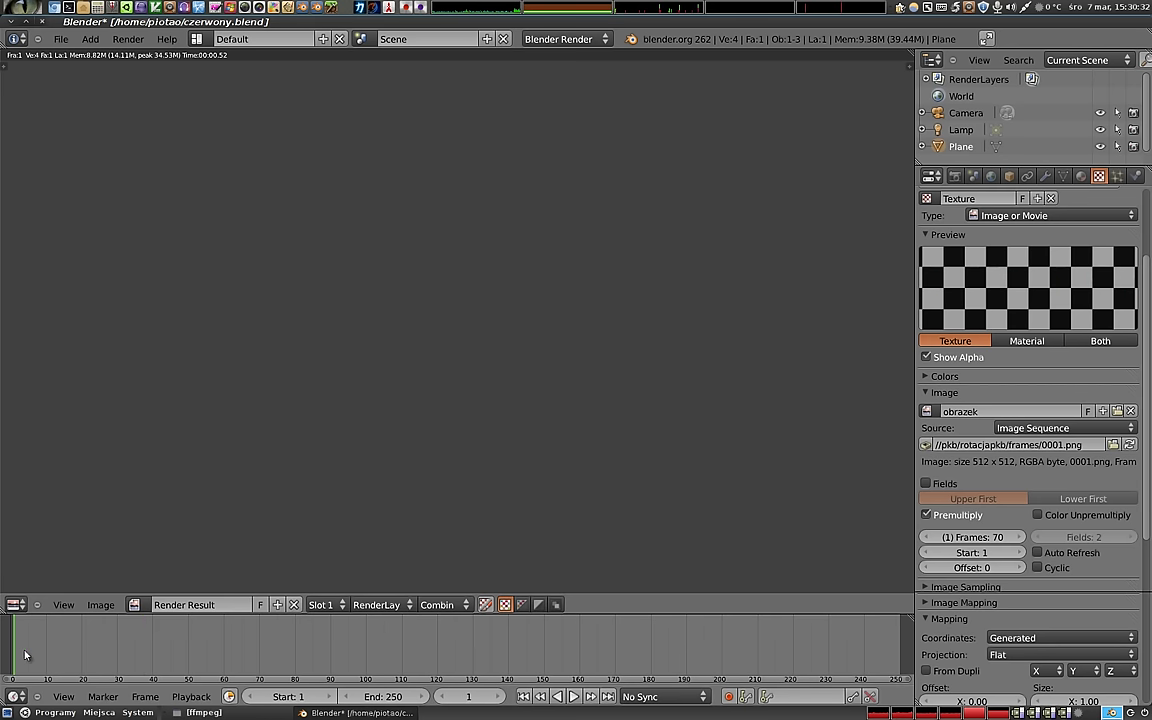
- Re-render at frame 1, then move to frame 50 and render it
{"action": "key", "text": "Escape"}
{"action": "key", "text": "F12"}
{"action": "left_click_drag", "start_coordinate": [150, 627], "coordinate": [188, 627]}
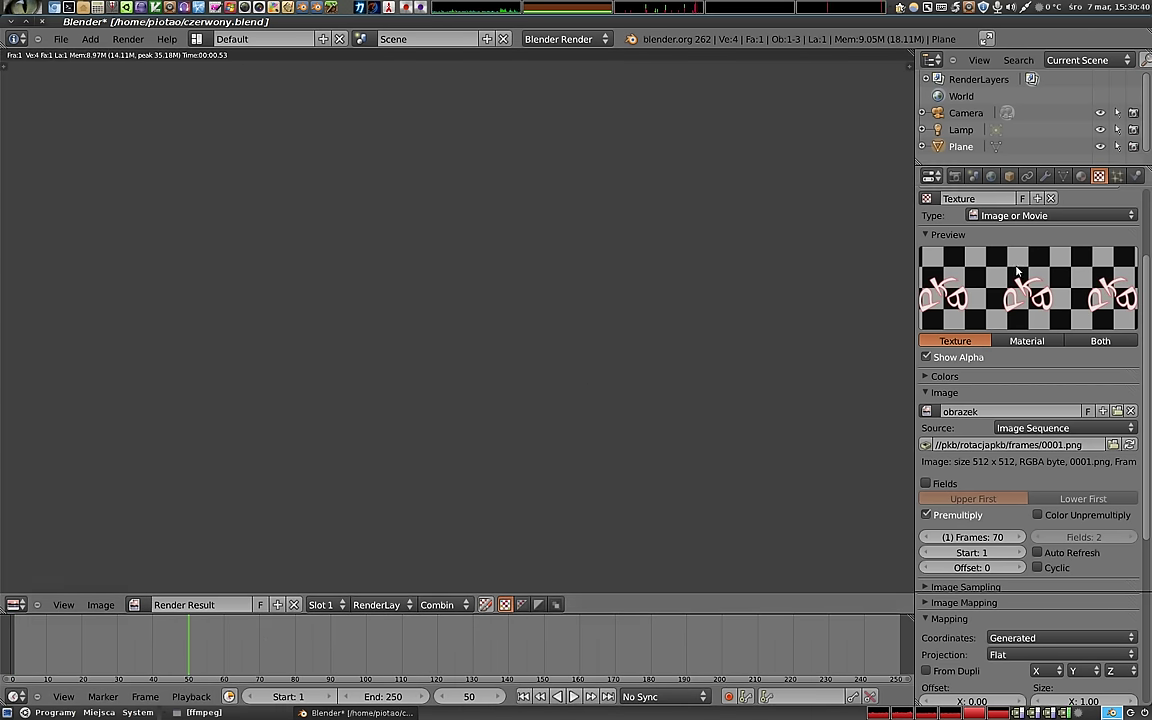
{"action": "key", "text": "F12"}
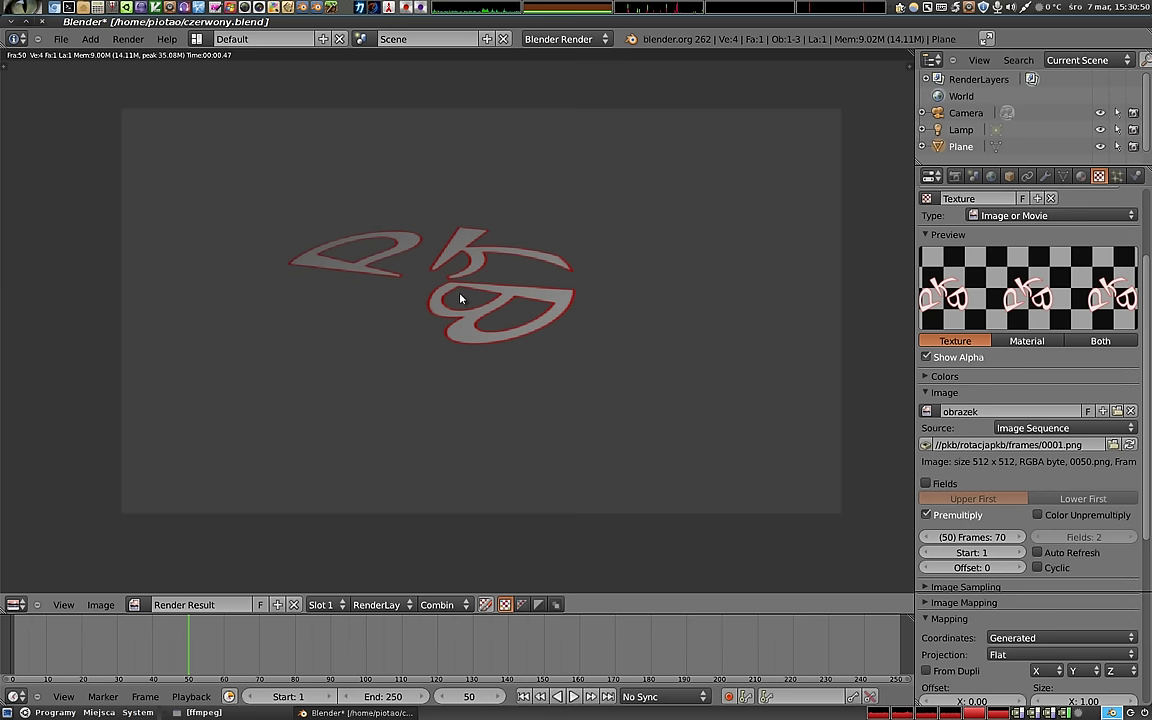
- Render frames 42, 39, 36 and 32, then rewind the timeline to frame 1
{"action": "left_click", "coordinate": [160, 658]}
{"action": "key", "text": "F12"}
{"action": "left_click", "coordinate": [147, 658]}
{"action": "key", "text": "F12"}
{"action": "left_click", "coordinate": [139, 654]}
{"action": "key", "text": "F12"}
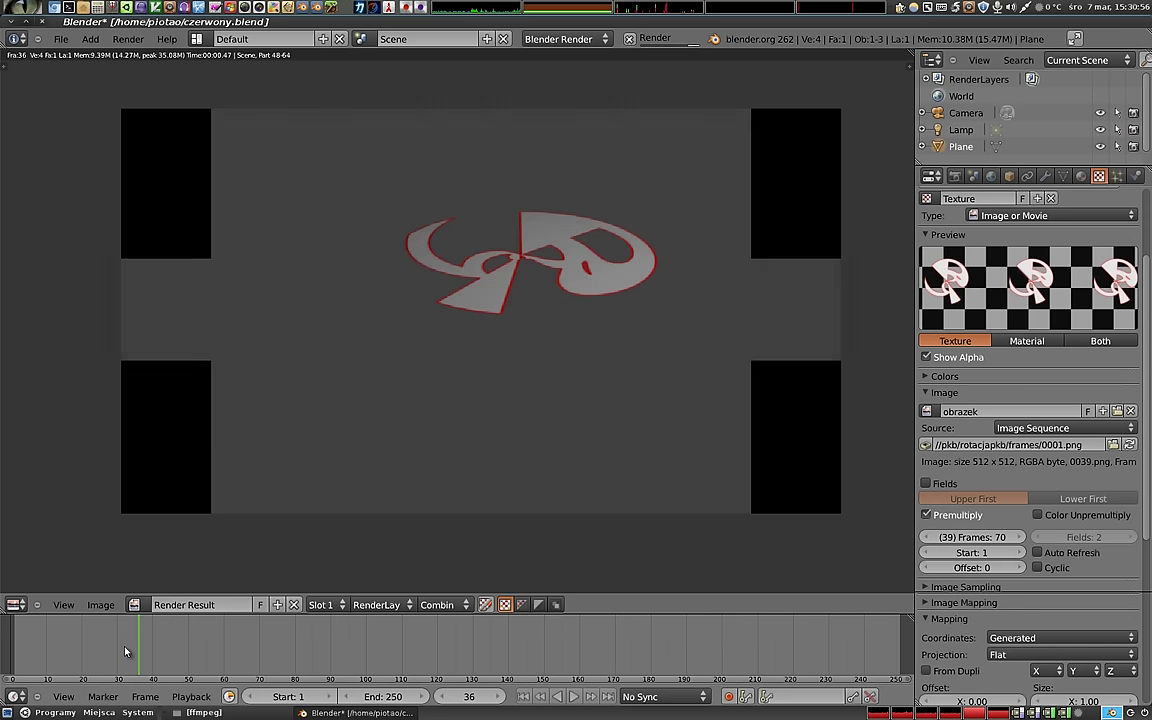
{"action": "left_click", "coordinate": [126, 651]}
{"action": "key", "text": "F12"}
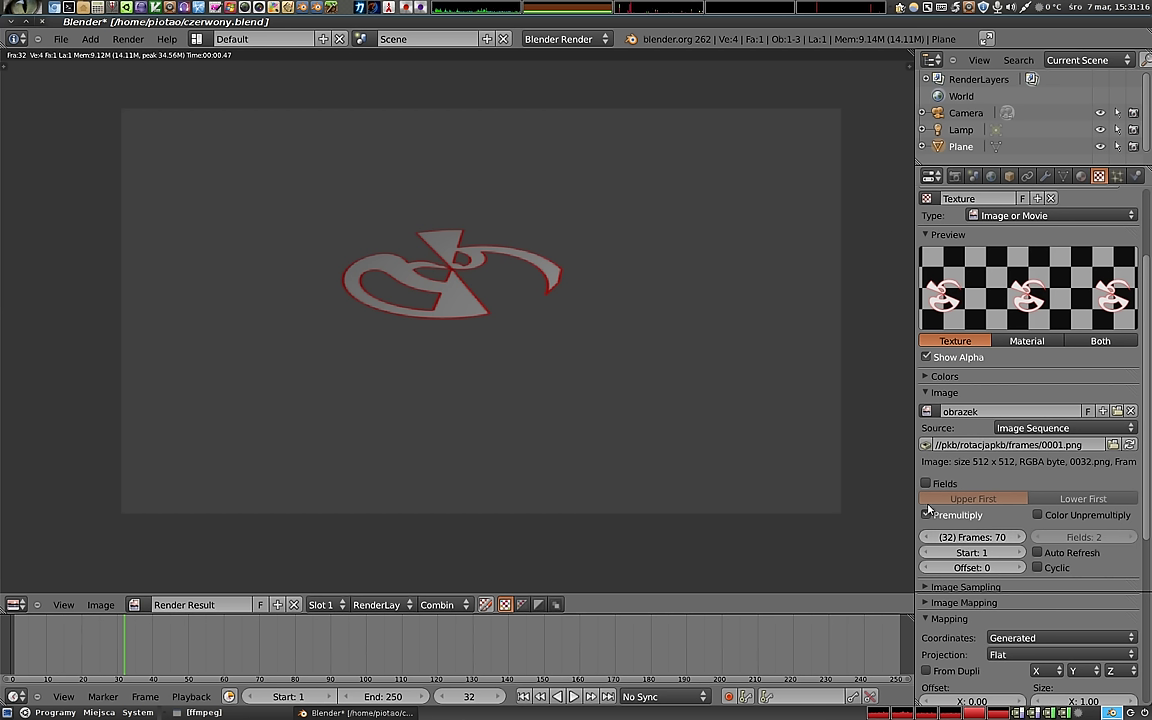
{"action": "left_click_drag", "start_coordinate": [105, 650], "coordinate": [15, 651]}
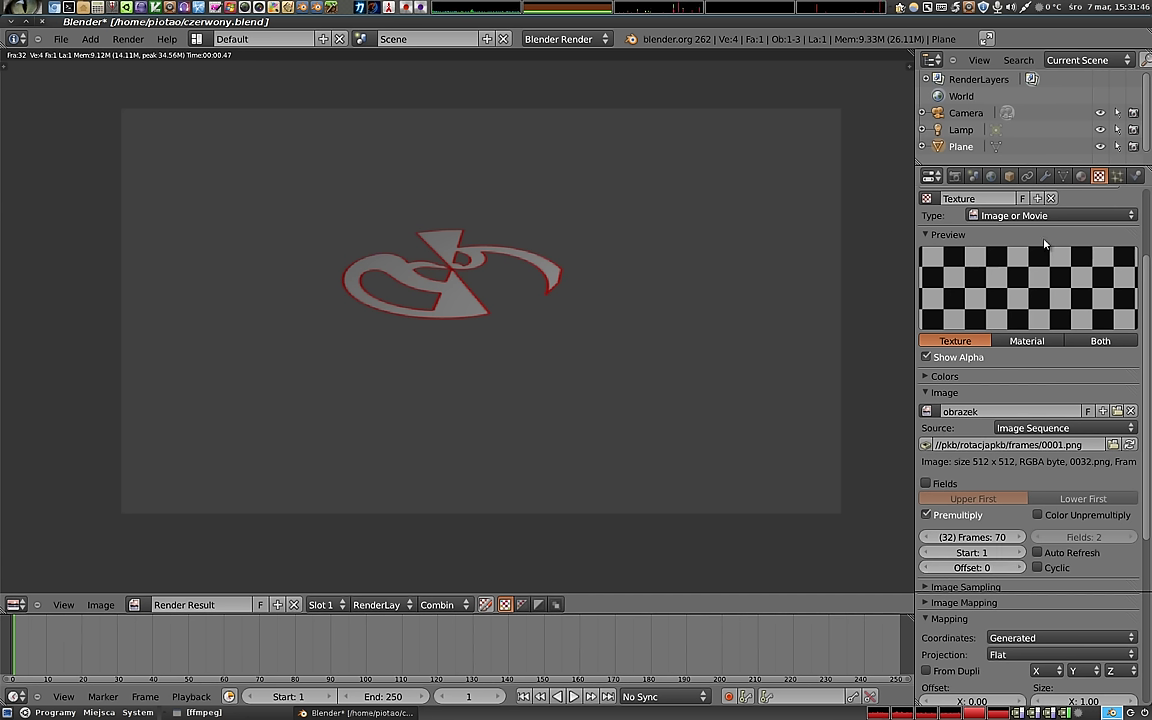
- Set the image sequence offset to 30 and re-render
{"action": "left_click", "coordinate": [973, 568]}
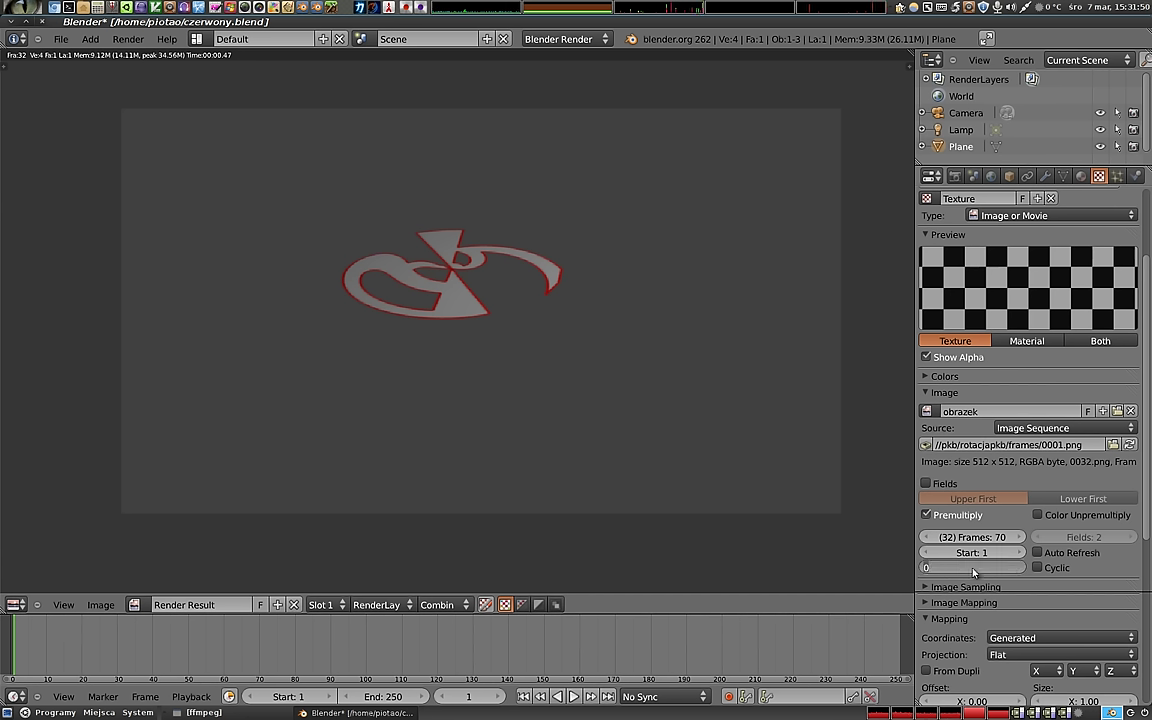
{"action": "type", "text": "30"}
{"action": "key", "text": "Return"}
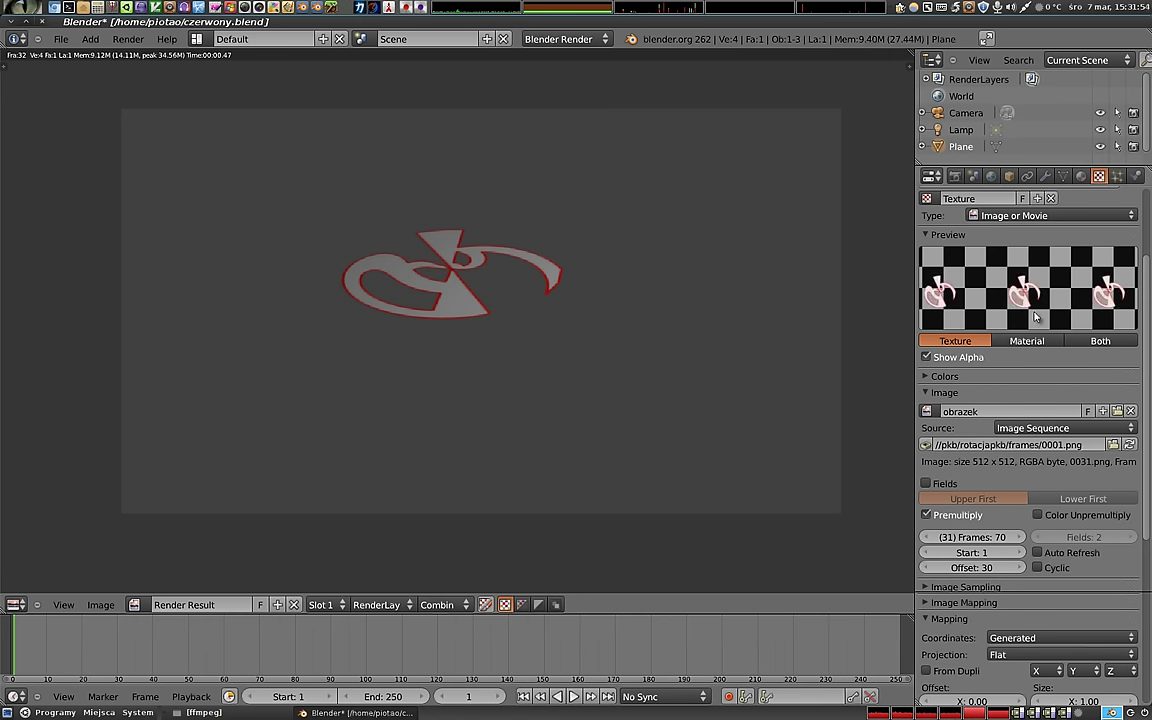
{"action": "key", "text": "F12"}
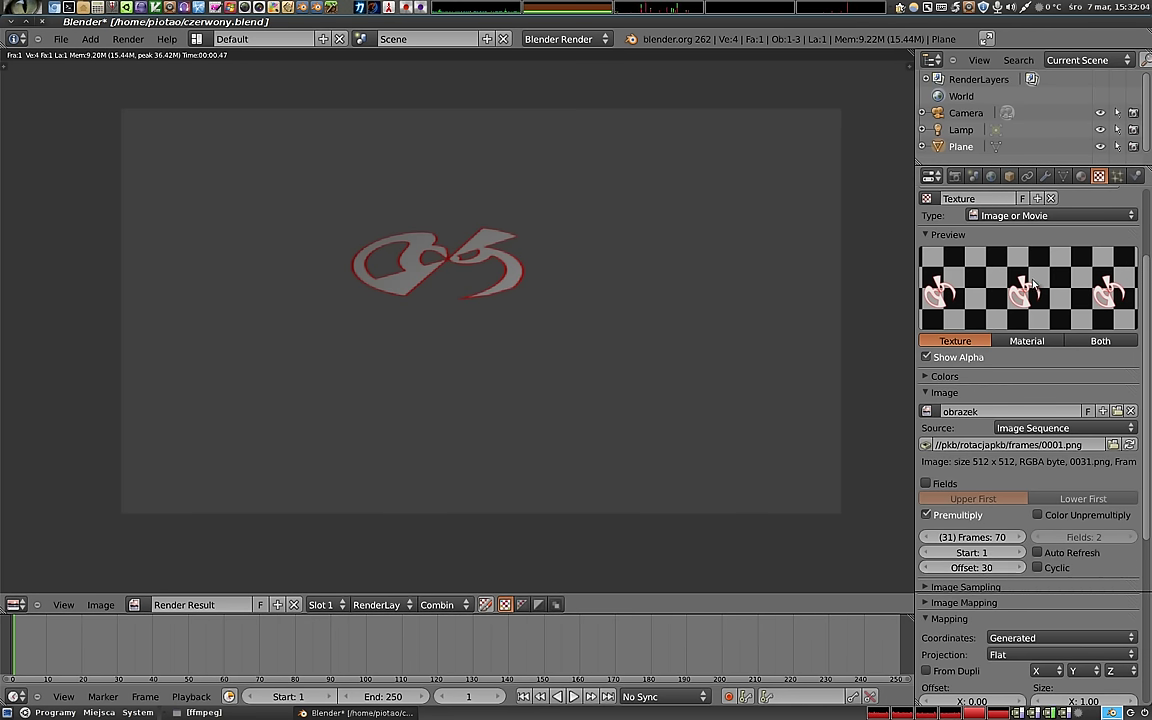
- Set the sequence to 24 frames with Cyclic and Auto Refresh, then check it in the 3D view
{"action": "left_click", "coordinate": [972, 538]}
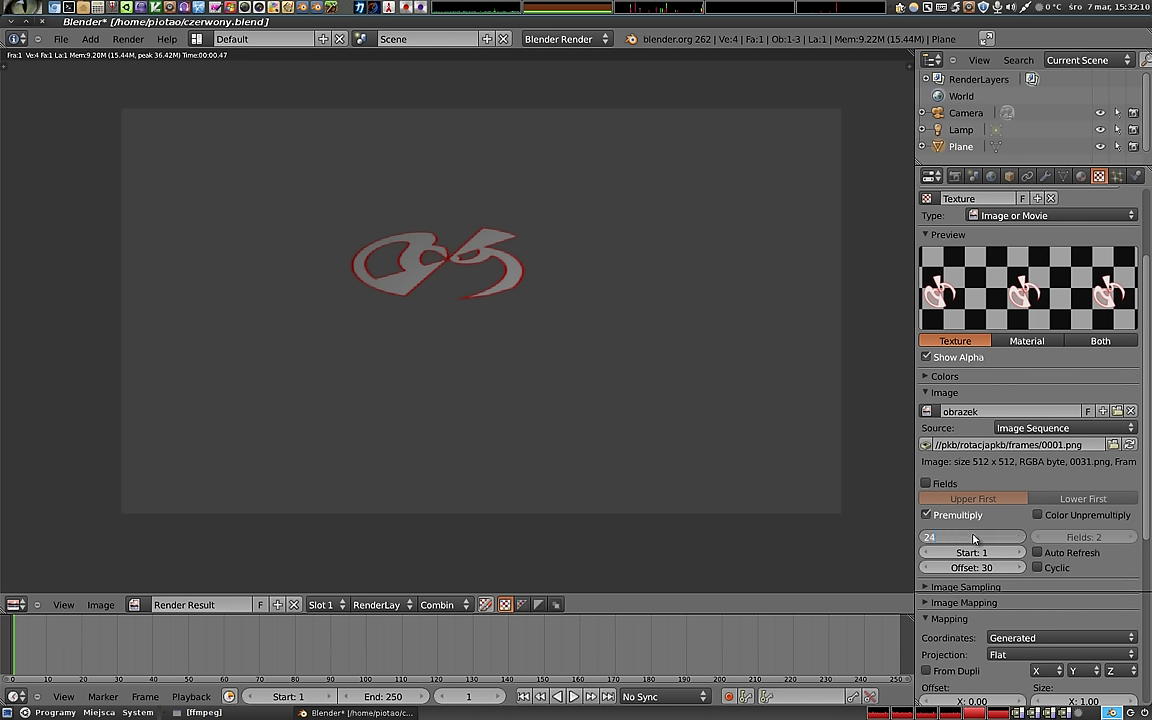
{"action": "key", "text": "Return"}
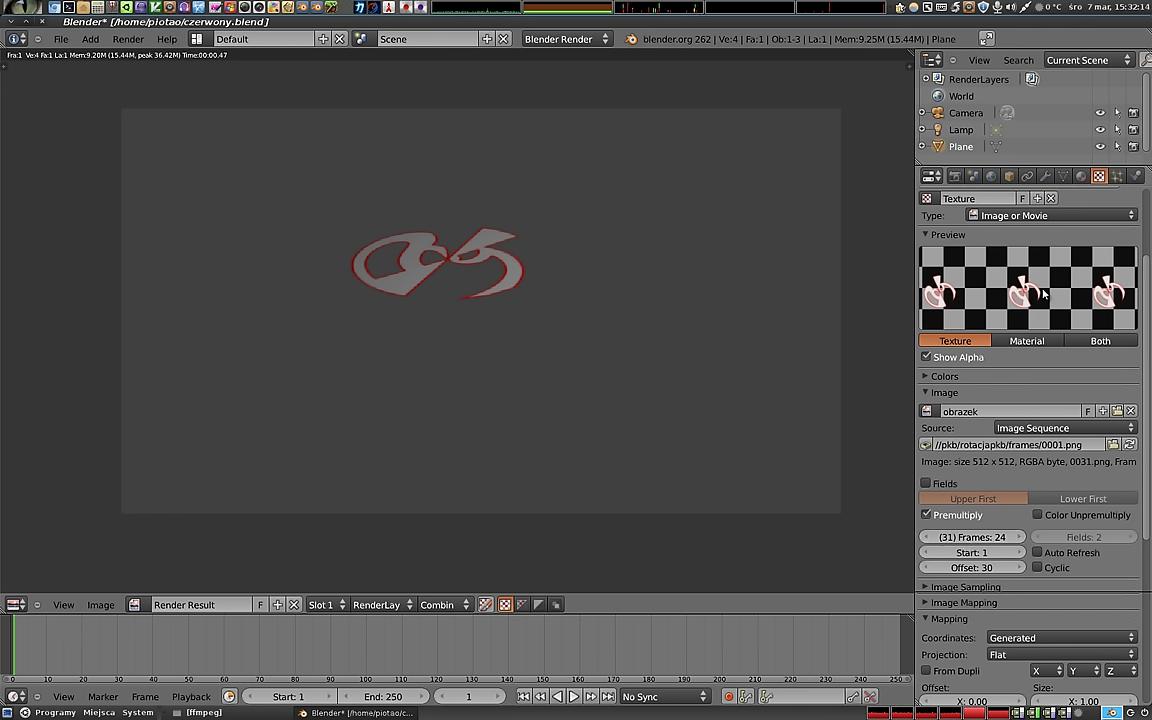
{"action": "left_click", "coordinate": [1037, 568]}
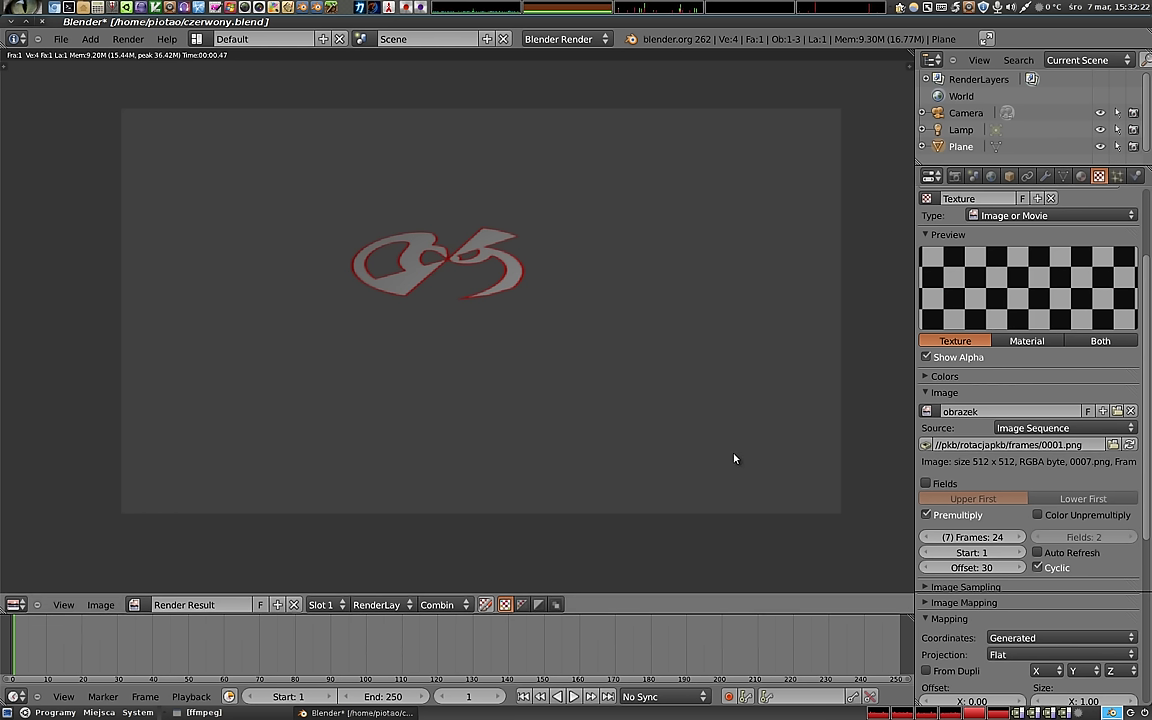
{"action": "left_click", "coordinate": [1037, 552]}
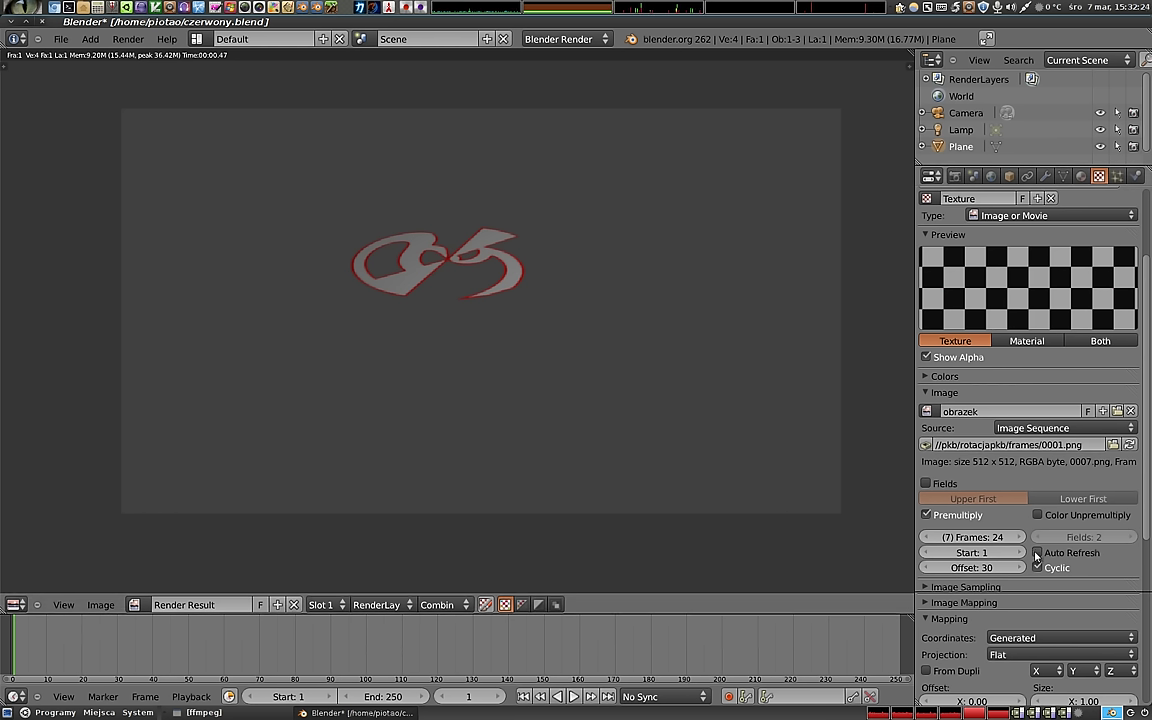
{"action": "mouse_move", "coordinate": [30, 640]}
{"action": "left_mouse_down"}
{"action": "mouse_move", "coordinate": [67, 644]}
{"action": "mouse_move", "coordinate": [39, 644]}
{"action": "left_mouse_up"}
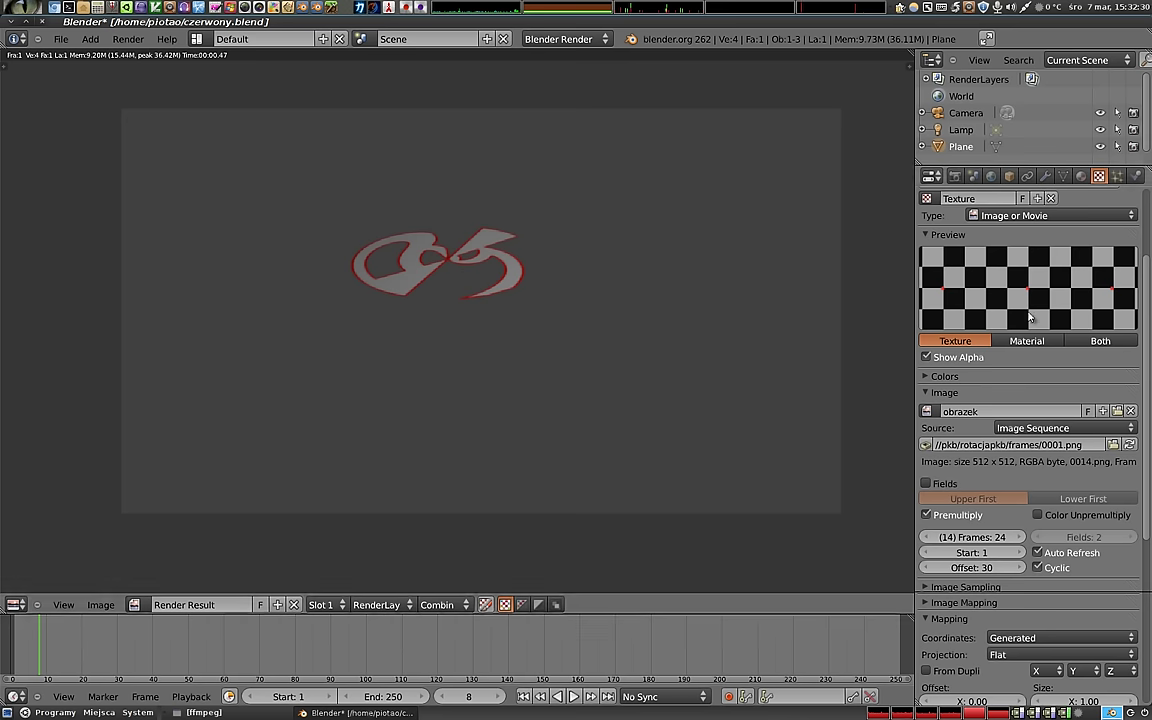
{"action": "key", "text": "Escape"}
{"action": "middle_click_drag", "start_coordinate": [477, 344], "coordinate": [421, 352]}
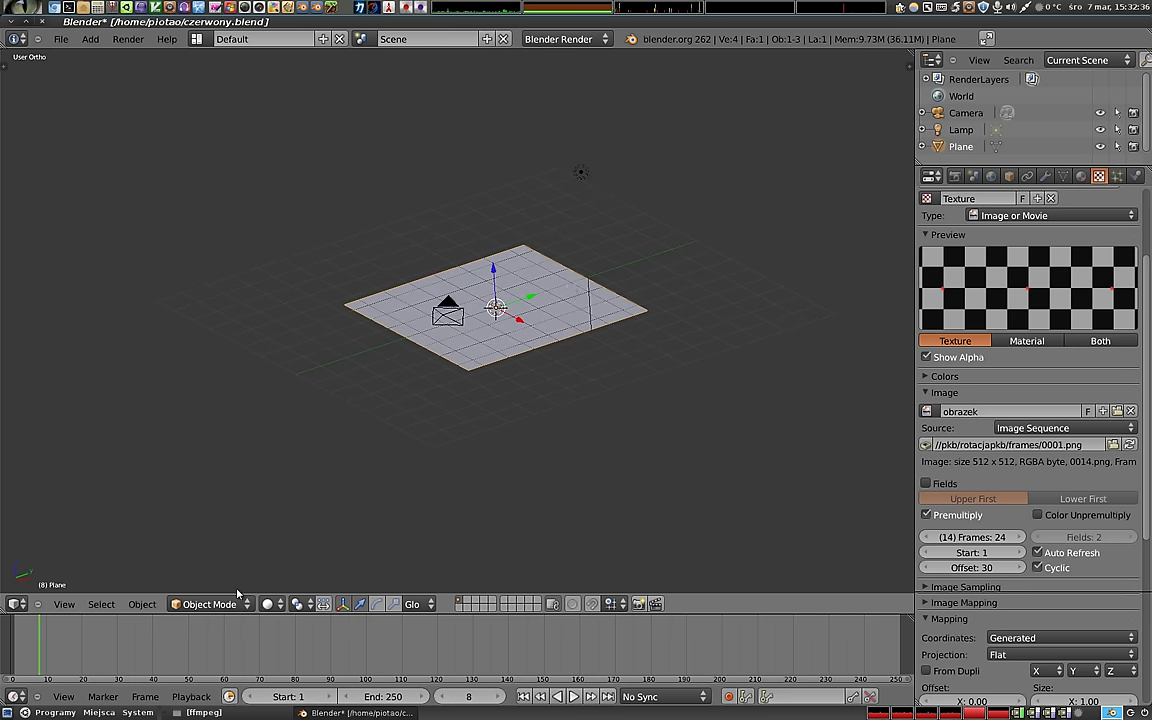
- Set viewport shading to Texture and Display Shading to GLSL in the N panel
{"action": "left_click", "coordinate": [270, 604]}
{"action": "left_click", "coordinate": [291, 535]}
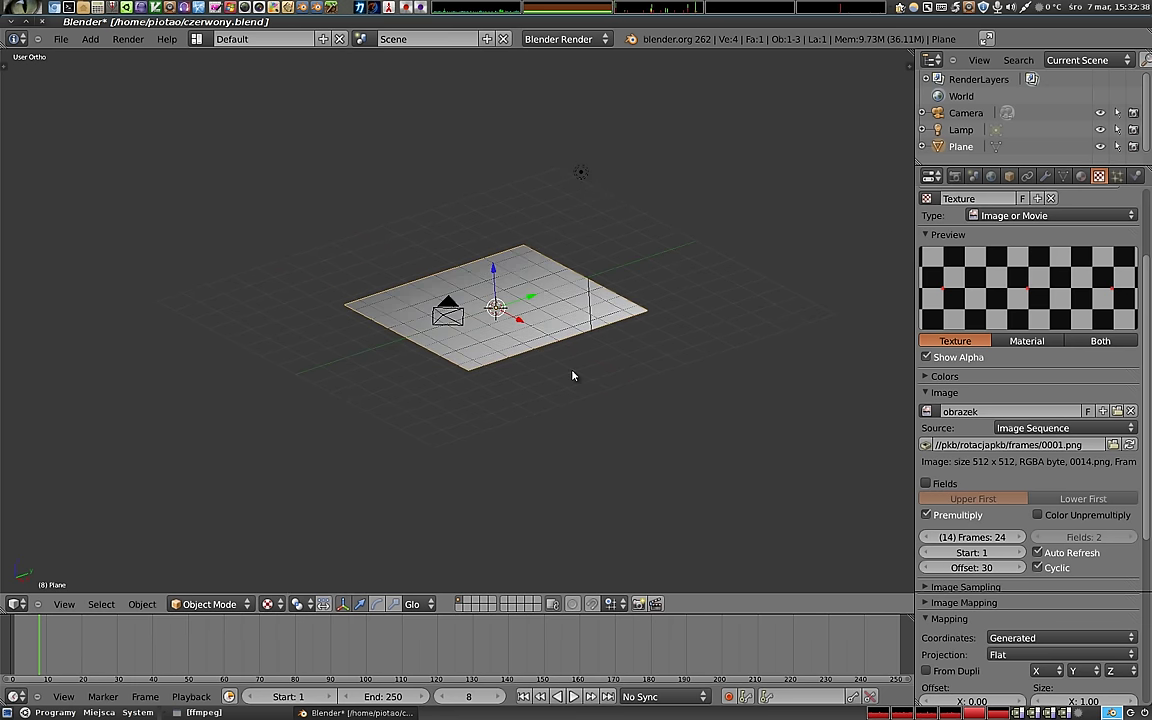
{"action": "key", "text": "n"}
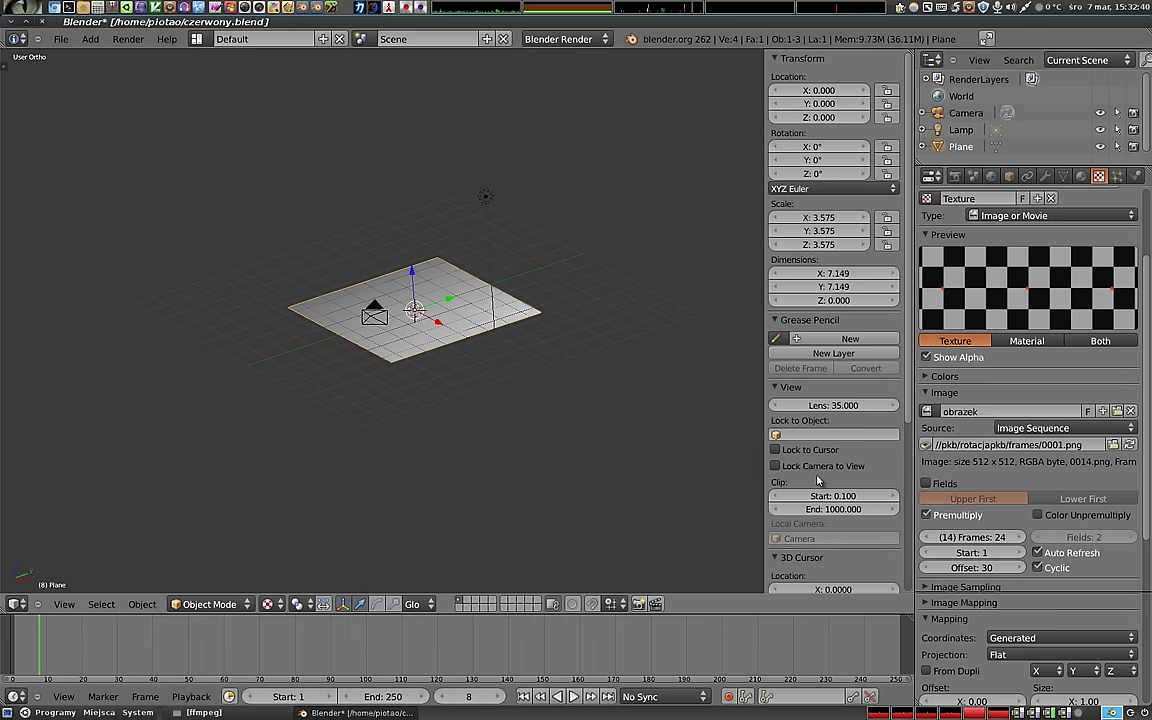
{"action": "scroll", "coordinate": [738, 432], "scroll_direction": "down", "scroll_amount": 4}
{"action": "scroll", "coordinate": [738, 432], "scroll_direction": "down", "scroll_amount": 2}
{"action": "scroll", "coordinate": [803, 452], "scroll_direction": "down", "scroll_amount": 5}
{"action": "left_click", "coordinate": [813, 390]}
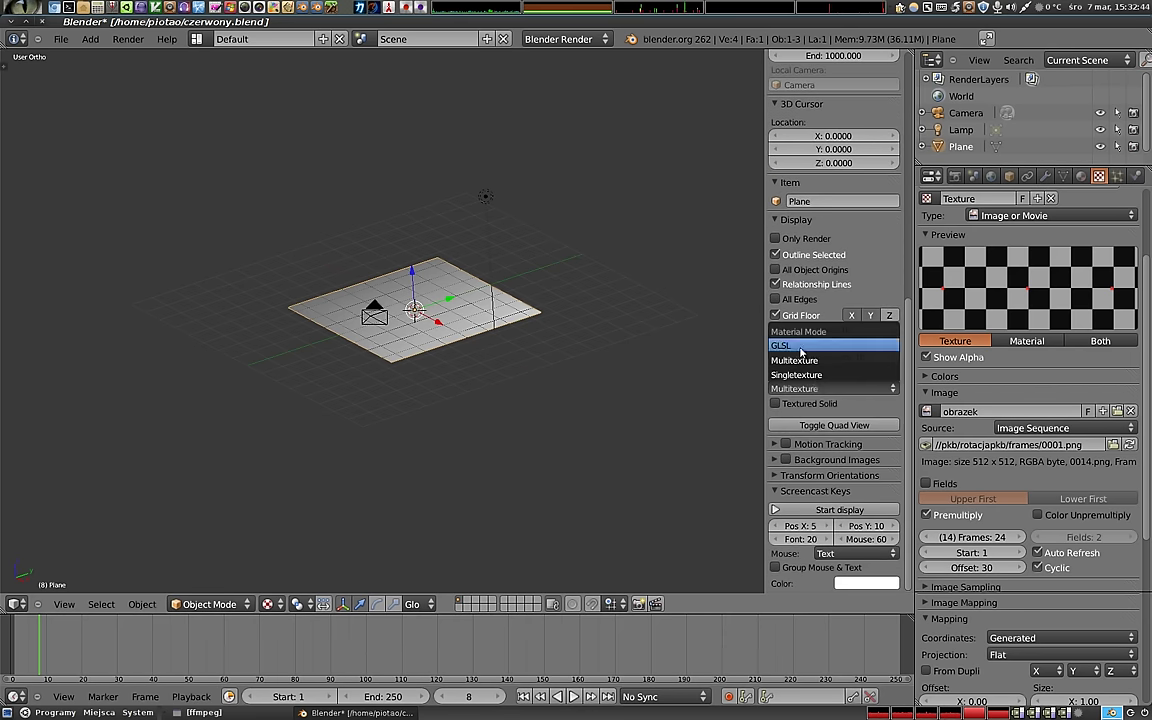
{"action": "left_click", "coordinate": [802, 344]}
{"action": "scroll", "coordinate": [419, 356], "scroll_direction": "up", "scroll_amount": 3}
{"action": "scroll", "coordinate": [420, 340], "scroll_direction": "up", "scroll_amount": 3}
- Orbit and zoom in over the plane, moving the timeline to frame 24
{"action": "mouse_move", "coordinate": [415, 330]}
{"action": "middle_mouse_down"}
{"action": "mouse_move", "coordinate": [478, 314]}
{"action": "mouse_move", "coordinate": [300, 440]}
{"action": "middle_mouse_up"}
{"action": "left_click_drag", "start_coordinate": [59, 634], "coordinate": [96, 634]}
{"action": "scroll", "coordinate": [308, 321], "scroll_direction": "up", "scroll_amount": 3}
{"action": "mouse_move", "coordinate": [308, 321]}
{"action": "middle_mouse_down"}
{"action": "mouse_move", "coordinate": [432, 247]}
{"action": "mouse_move", "coordinate": [378, 375]}
{"action": "middle_mouse_up"}
{"action": "scroll", "coordinate": [378, 375], "scroll_direction": "up", "scroll_amount": 3}
{"action": "mouse_move", "coordinate": [468, 401]}
{"action": "middle_mouse_down"}
{"action": "mouse_move", "coordinate": [408, 284]}
{"action": "mouse_move", "coordinate": [392, 315]}
{"action": "middle_mouse_up"}
{"action": "scroll", "coordinate": [427, 302], "scroll_direction": "down", "scroll_amount": 3}
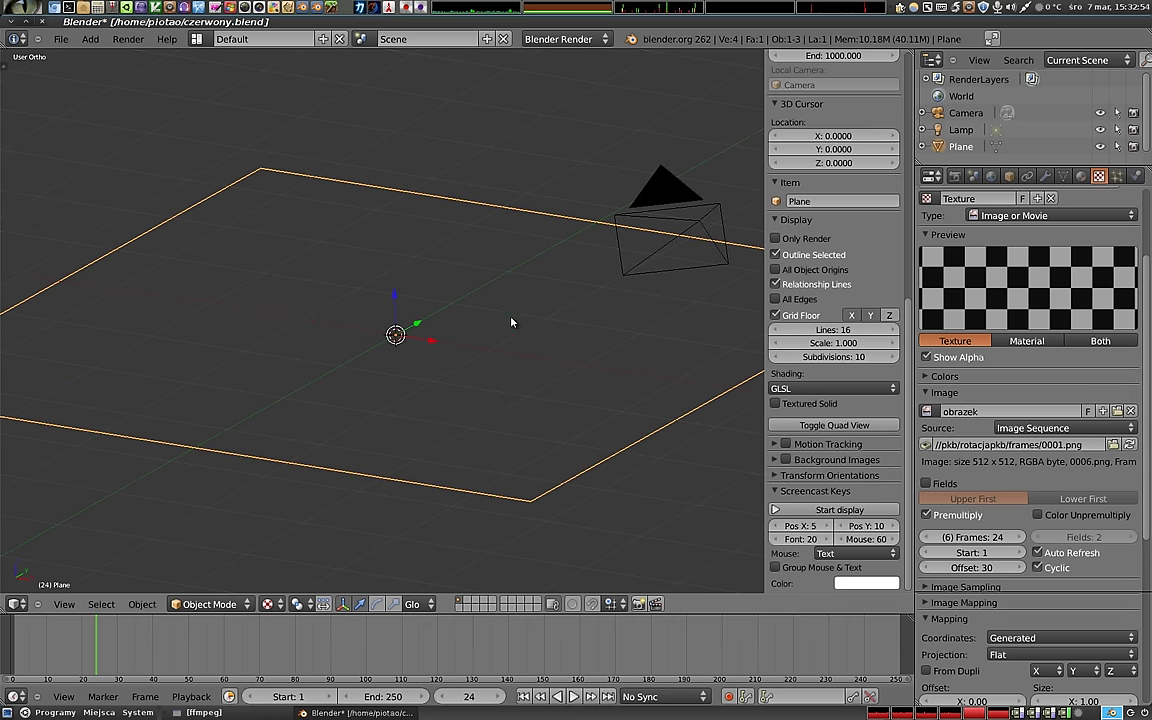
- Set the image sequence offset to 1 and its length to 70 frames
{"action": "key", "text": "n"}
{"action": "left_click", "coordinate": [971, 567]}
{"action": "type", "text": "1"}
{"action": "key", "text": "Return"}
{"action": "left_click", "coordinate": [973, 538]}
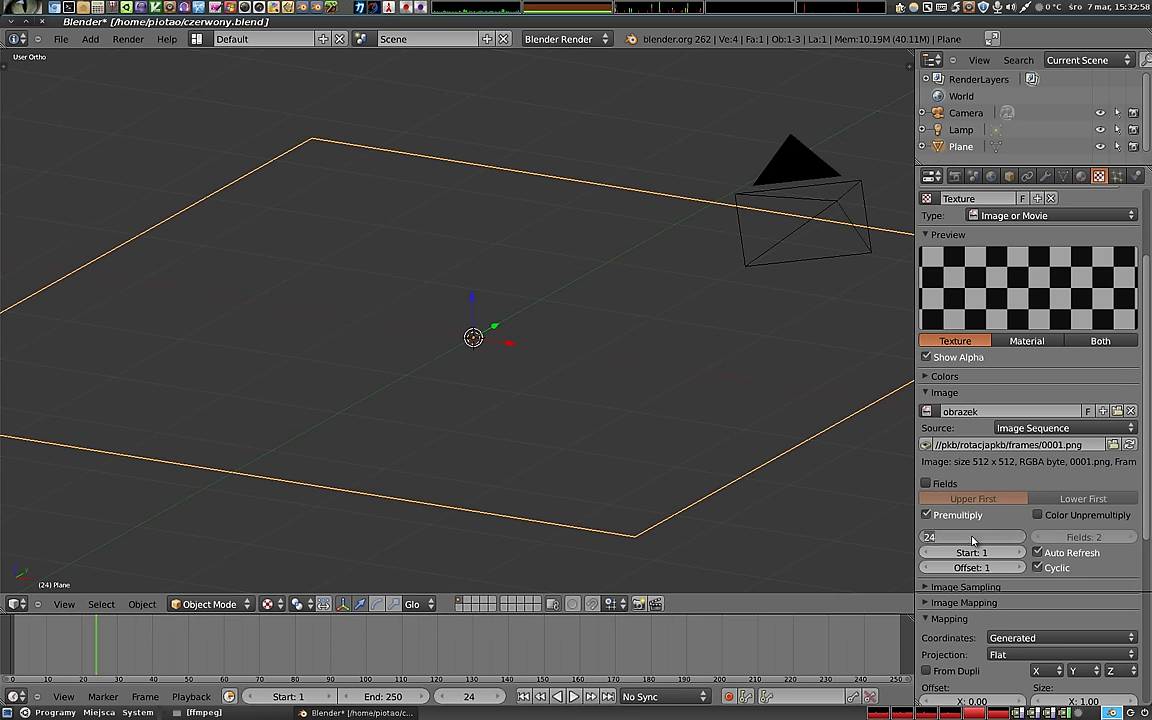
{"action": "type", "text": "70"}
{"action": "key", "text": "Return"}
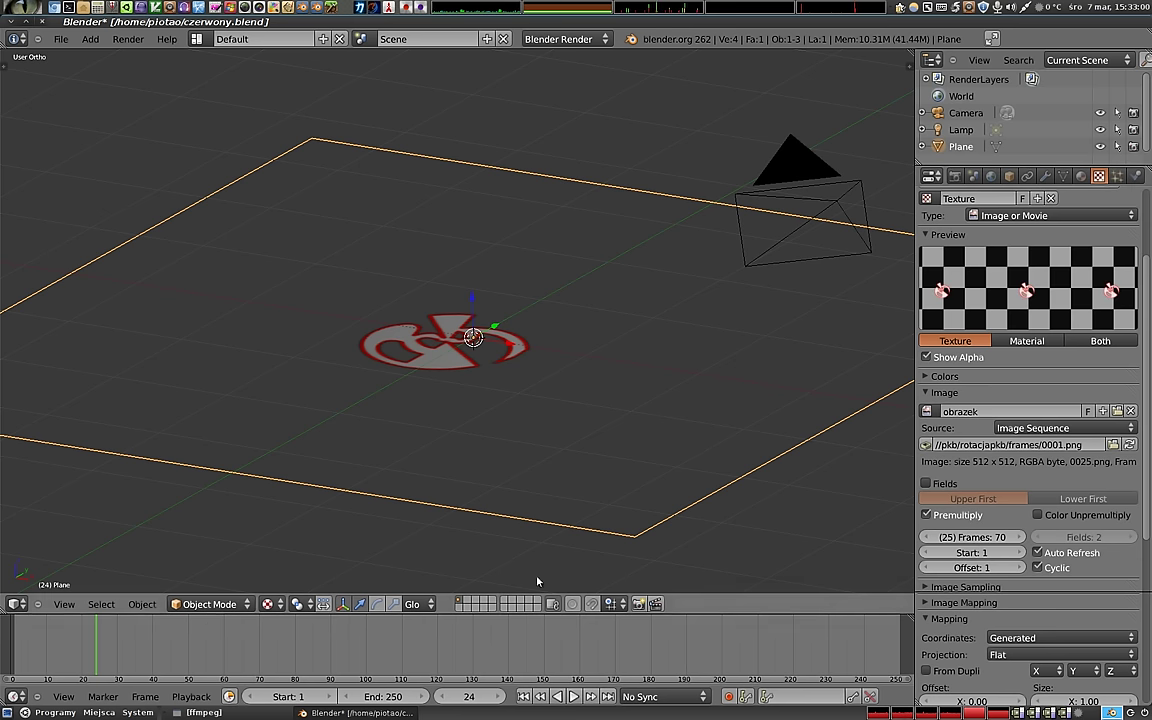
- Scrub through the animation, turn off Cyclic, and return to frame 1
{"action": "left_click_drag", "start_coordinate": [22, 659], "coordinate": [69, 659]}
{"action": "left_click_drag", "start_coordinate": [84, 658], "coordinate": [207, 662]}
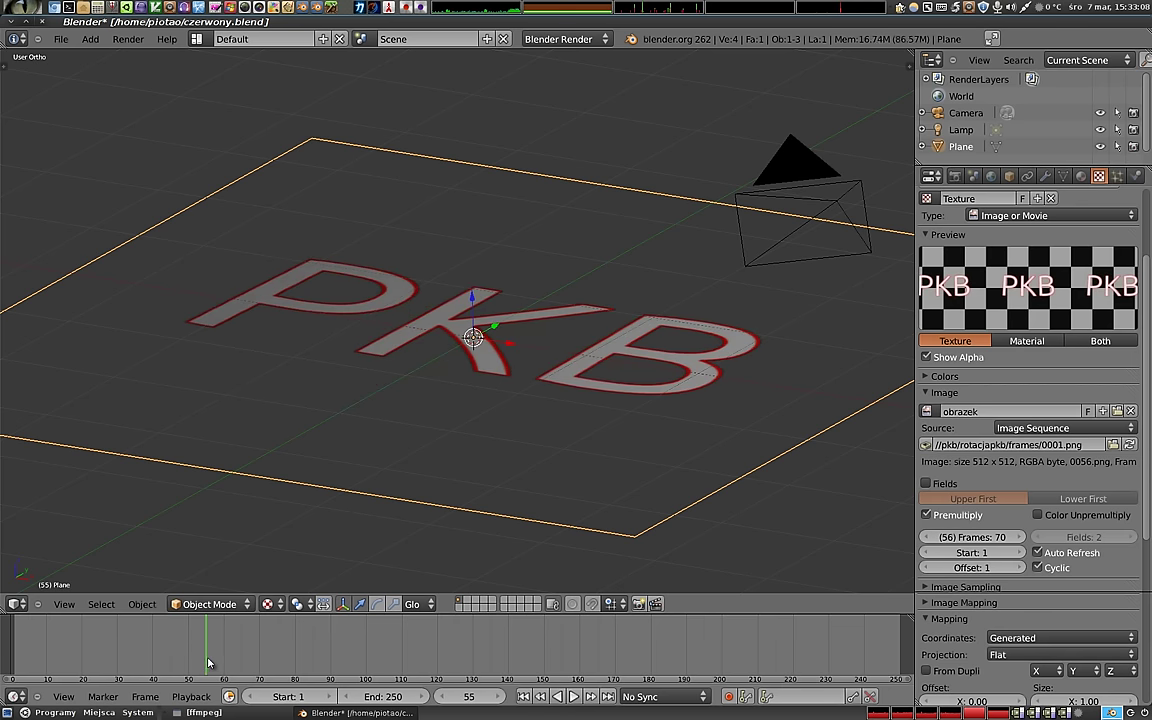
{"action": "left_click_drag", "start_coordinate": [208, 662], "coordinate": [491, 642]}
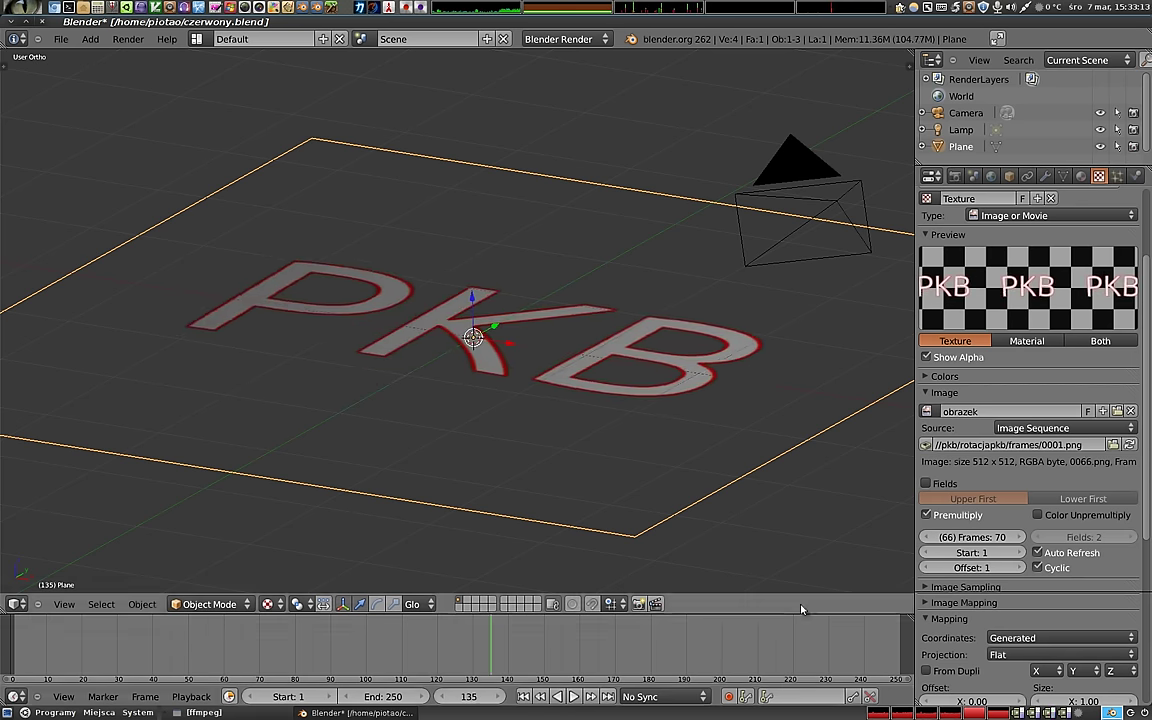
{"action": "left_click", "coordinate": [1040, 568]}
{"action": "mouse_move", "coordinate": [491, 650]}
{"action": "left_mouse_down"}
{"action": "mouse_move", "coordinate": [587, 648]}
{"action": "mouse_move", "coordinate": [207, 643]}
{"action": "mouse_move", "coordinate": [16, 658]}
{"action": "left_mouse_up"}
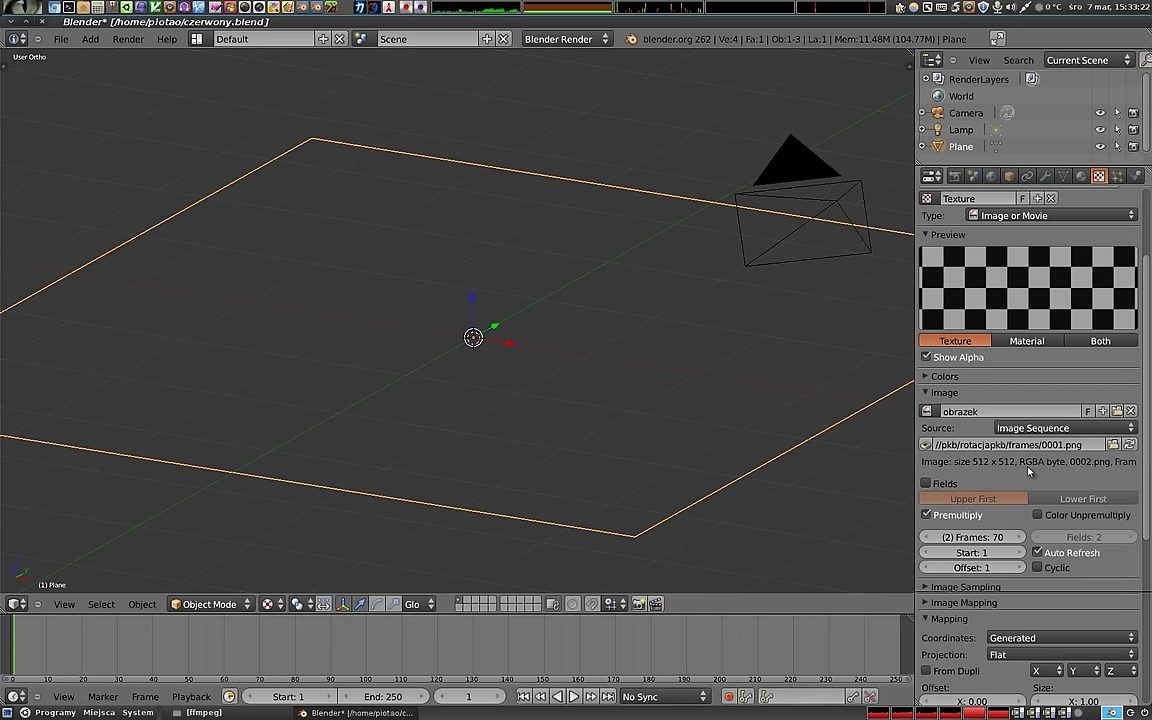
- Set the logo texture source to Movie File and load pkbrot.avi from the home folder
{"action": "left_click", "coordinate": [1033, 428]}
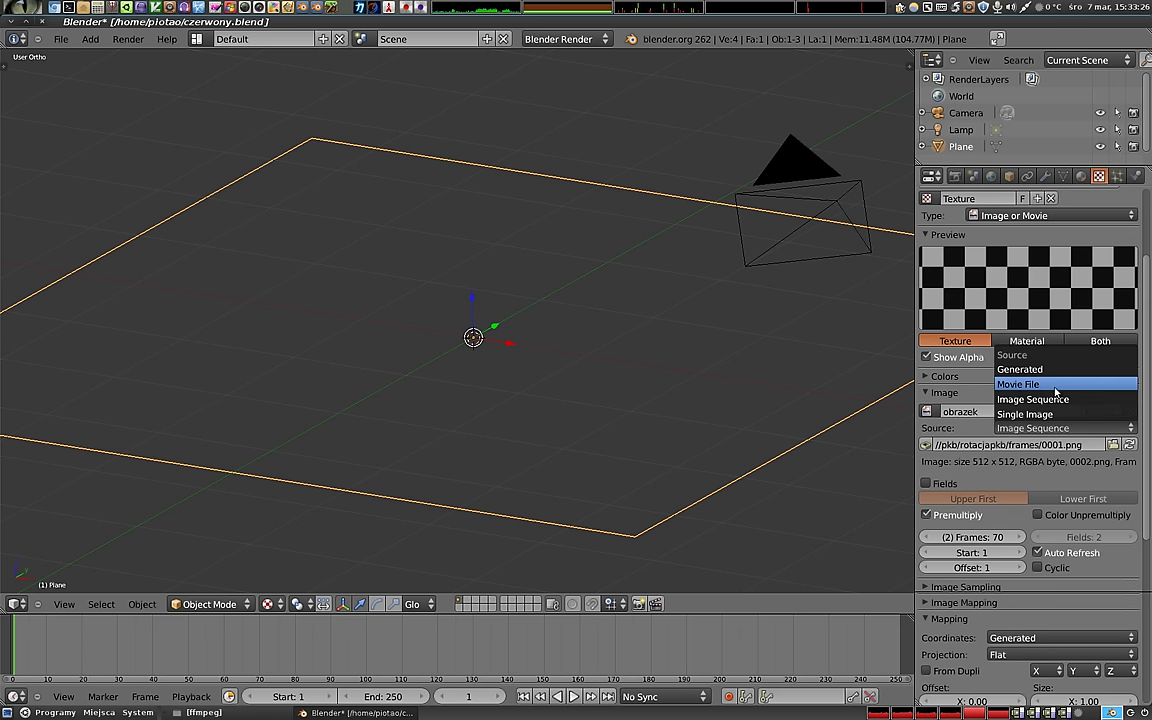
{"action": "left_click", "coordinate": [1055, 392]}
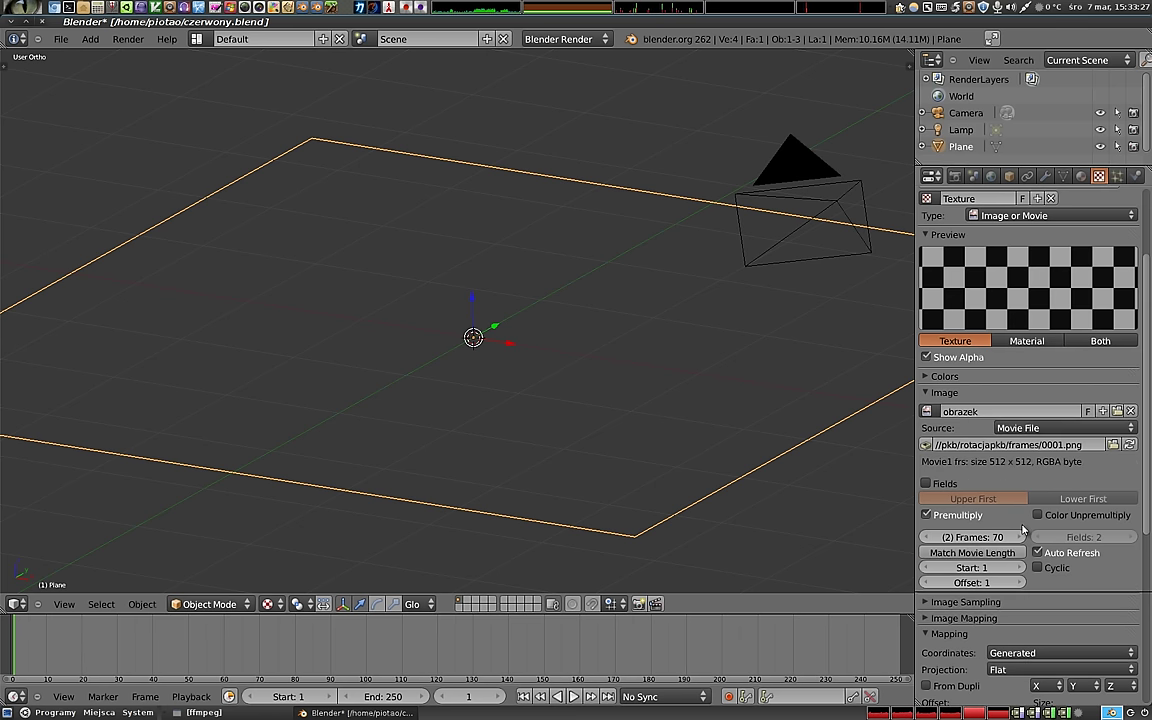
{"action": "left_click", "coordinate": [1113, 444]}
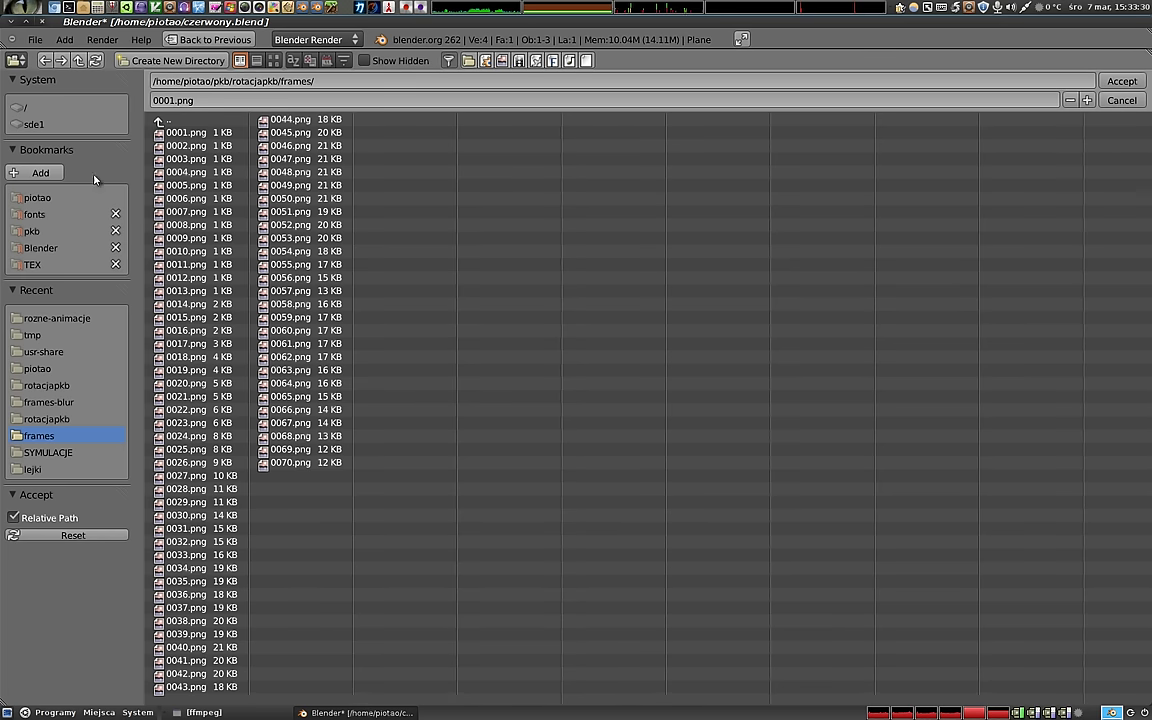
{"action": "left_click", "coordinate": [37, 197]}
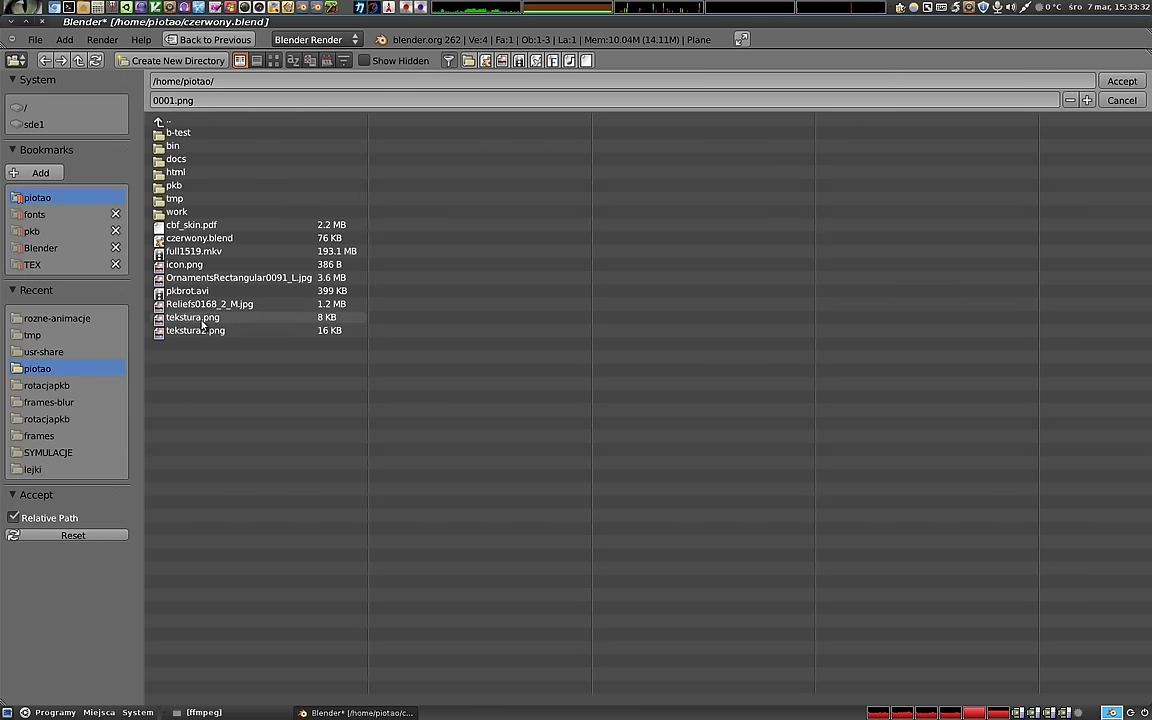
{"action": "left_click", "coordinate": [201, 291]}
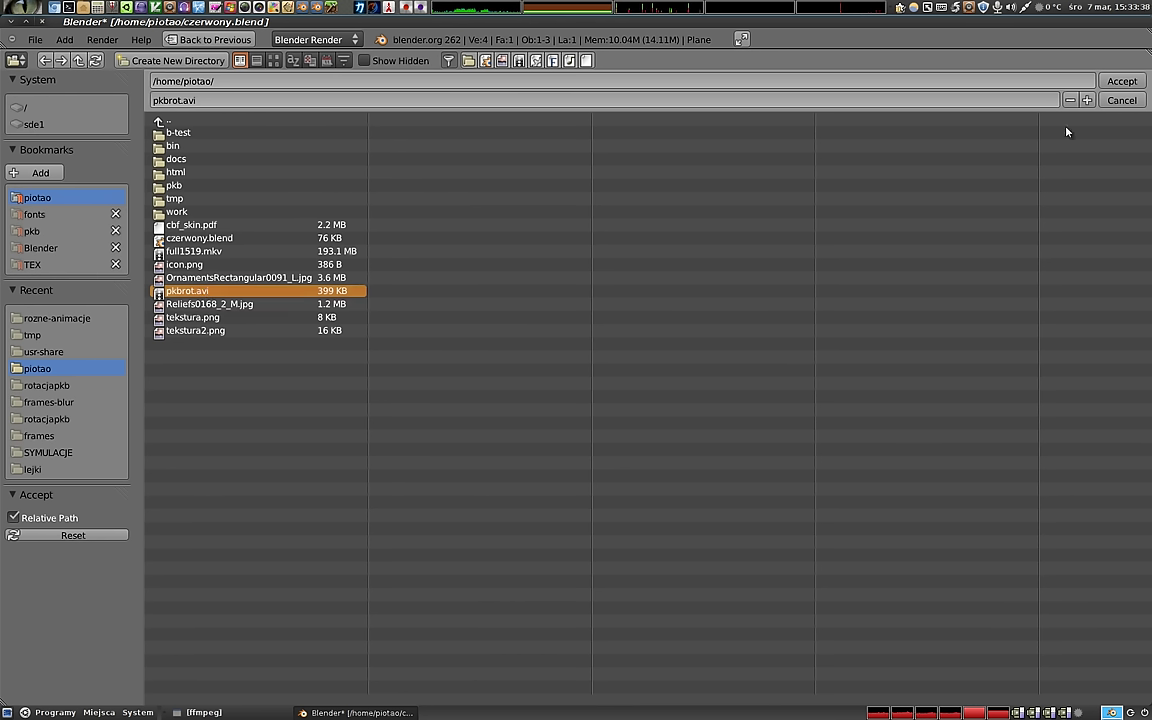
{"action": "left_click", "coordinate": [1122, 82]}
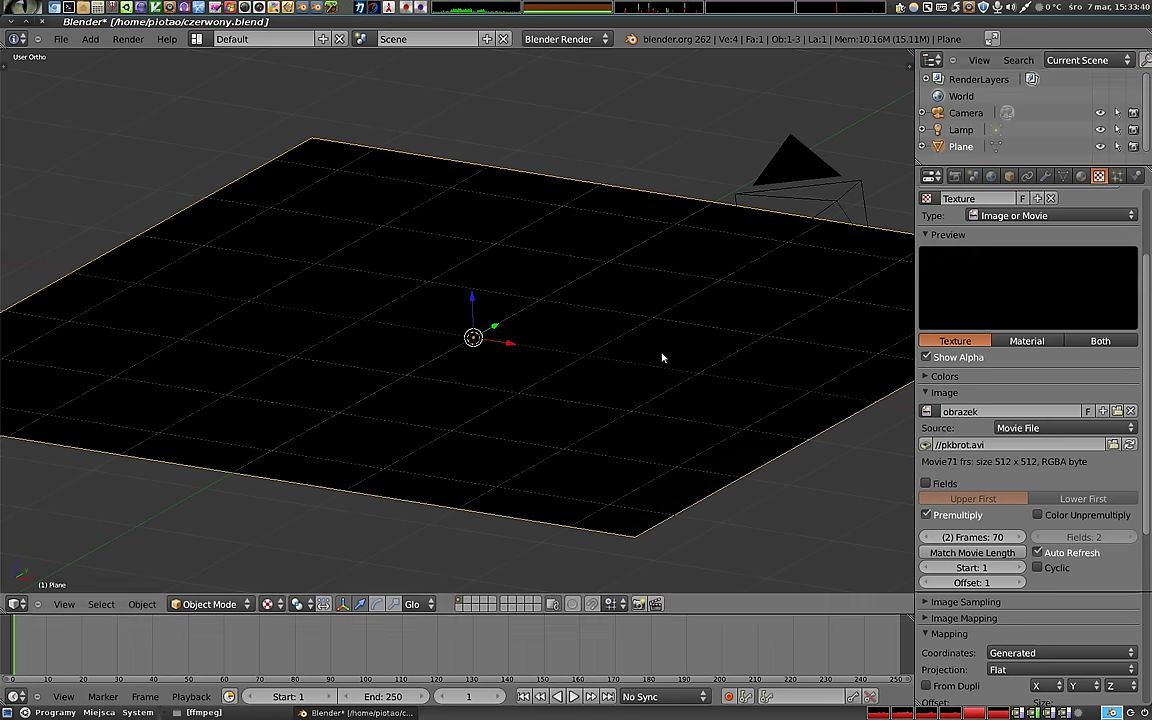
- Move to a later frame and render it to check the movie-textured plane
{"action": "left_click_drag", "start_coordinate": [50, 650], "coordinate": [153, 663]}
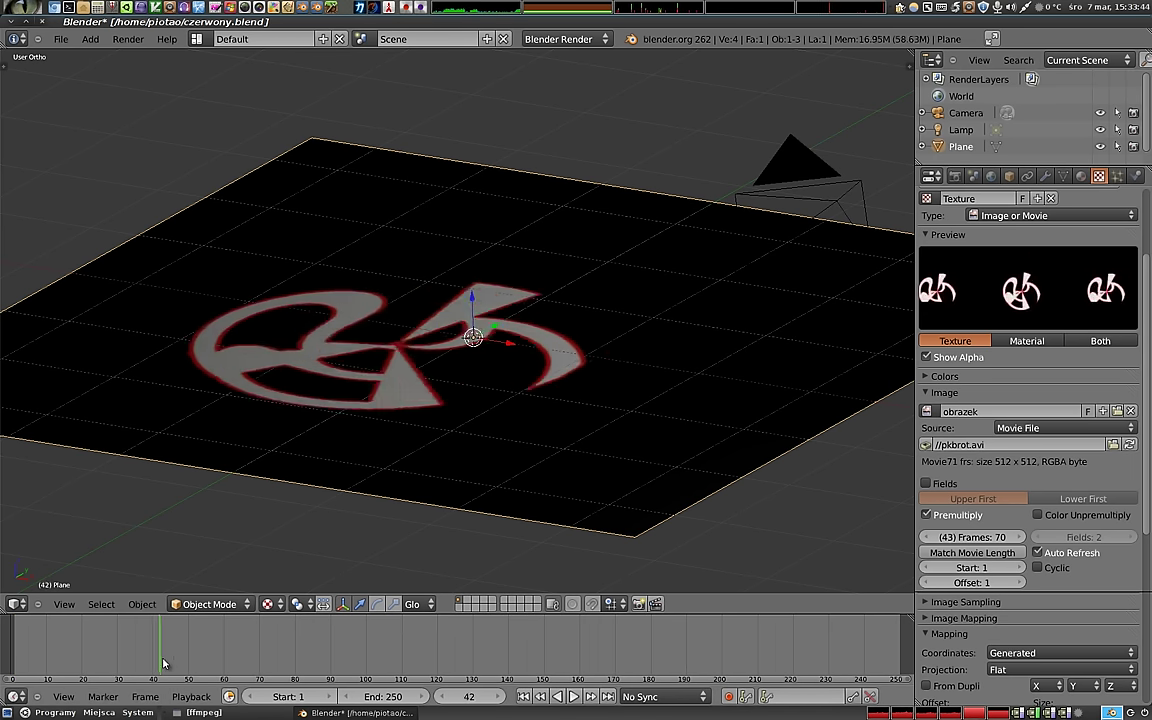
{"action": "key", "text": "F12"}
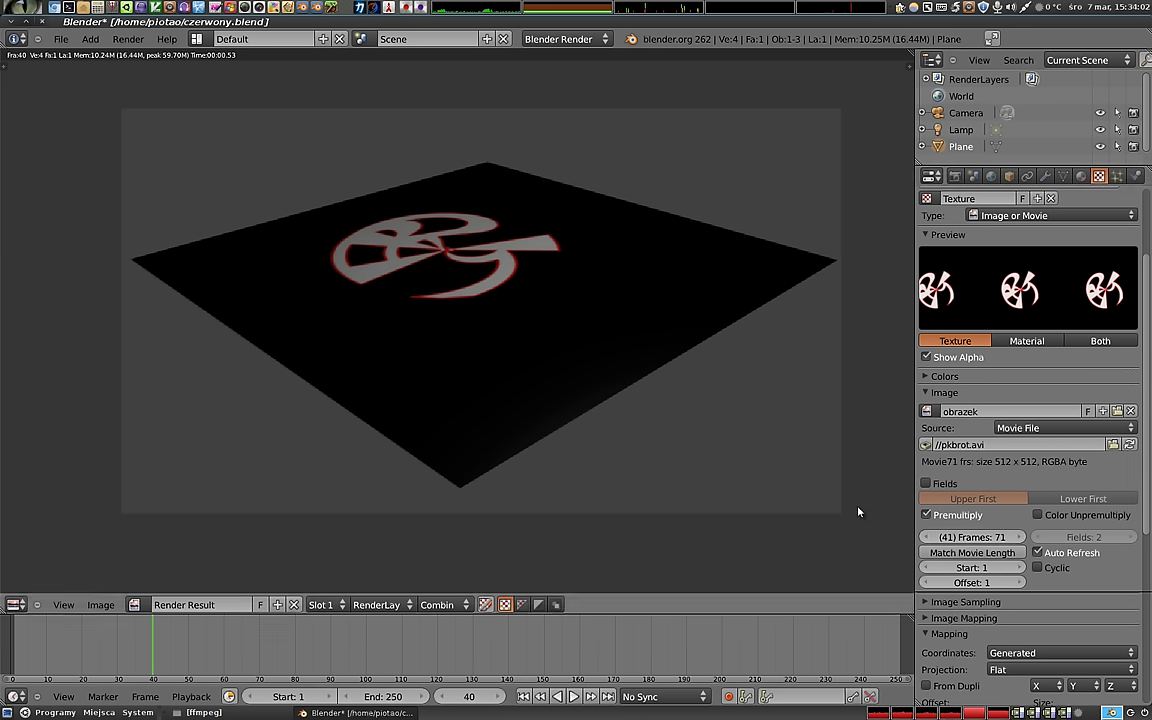
{"action": "left_click", "coordinate": [1018, 428]}
{"action": "key", "text": "Escape"}
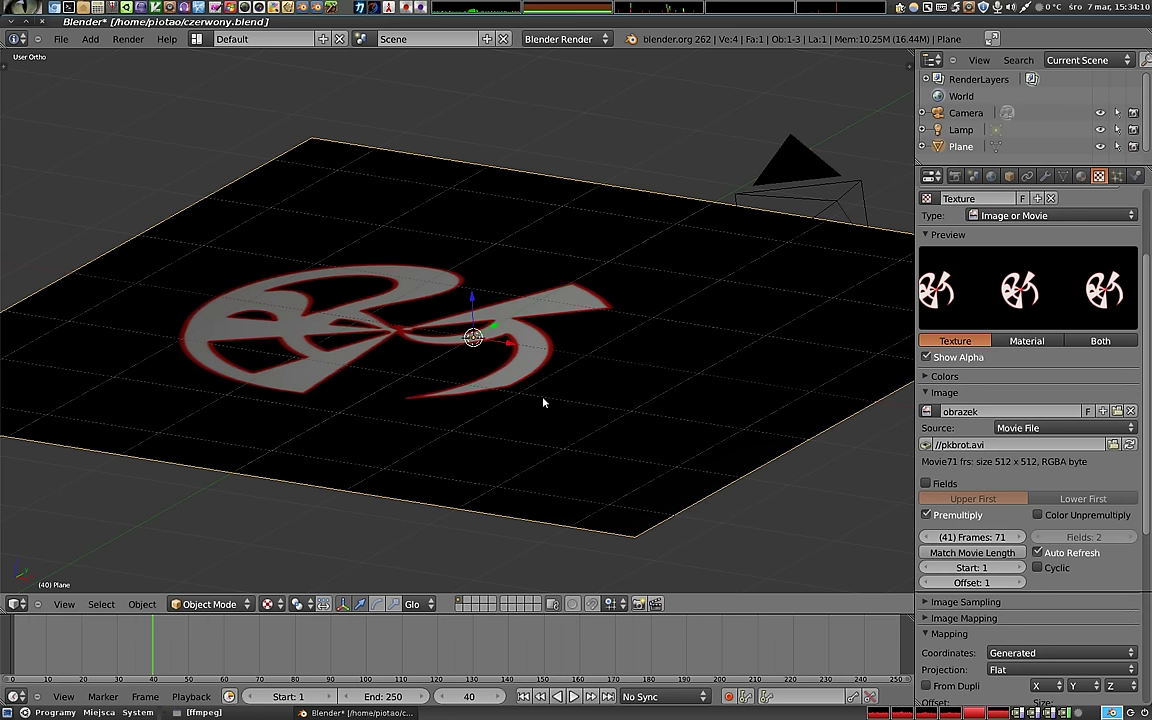
- Change the logo texture source from Movie File to Single Image
{"action": "middle_click_drag", "start_coordinate": [543, 402], "coordinate": [460, 384]}
{"action": "left_click", "coordinate": [1016, 428]}
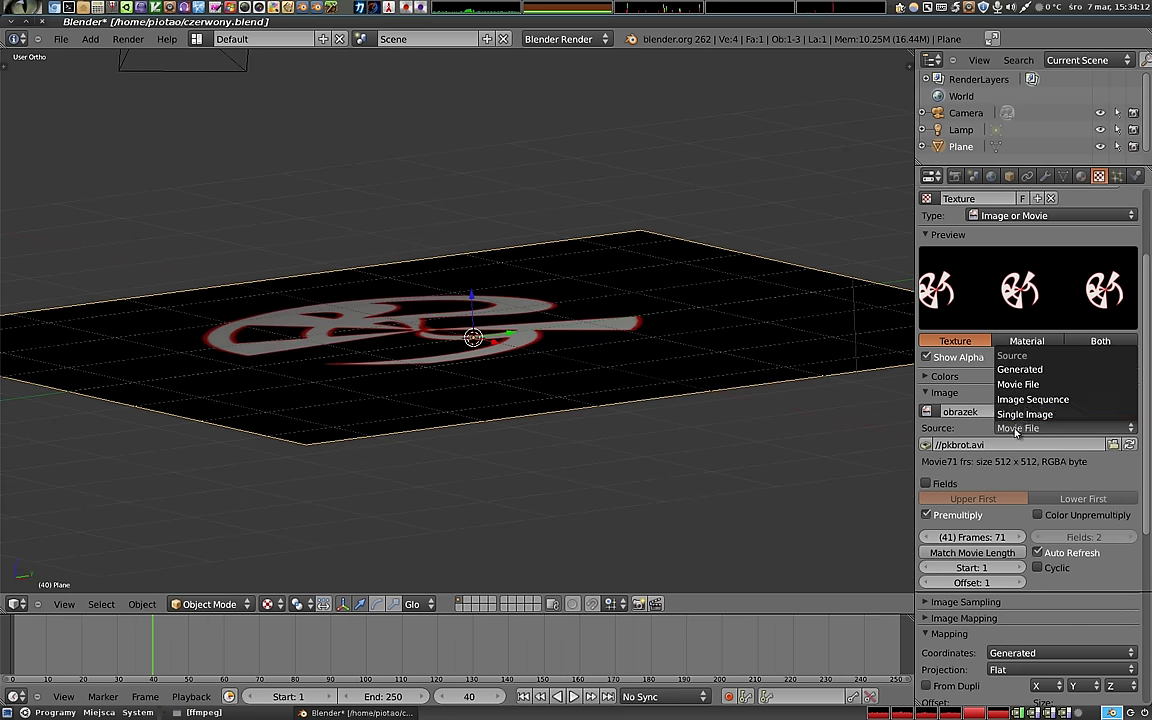
{"action": "left_click", "coordinate": [1022, 414]}
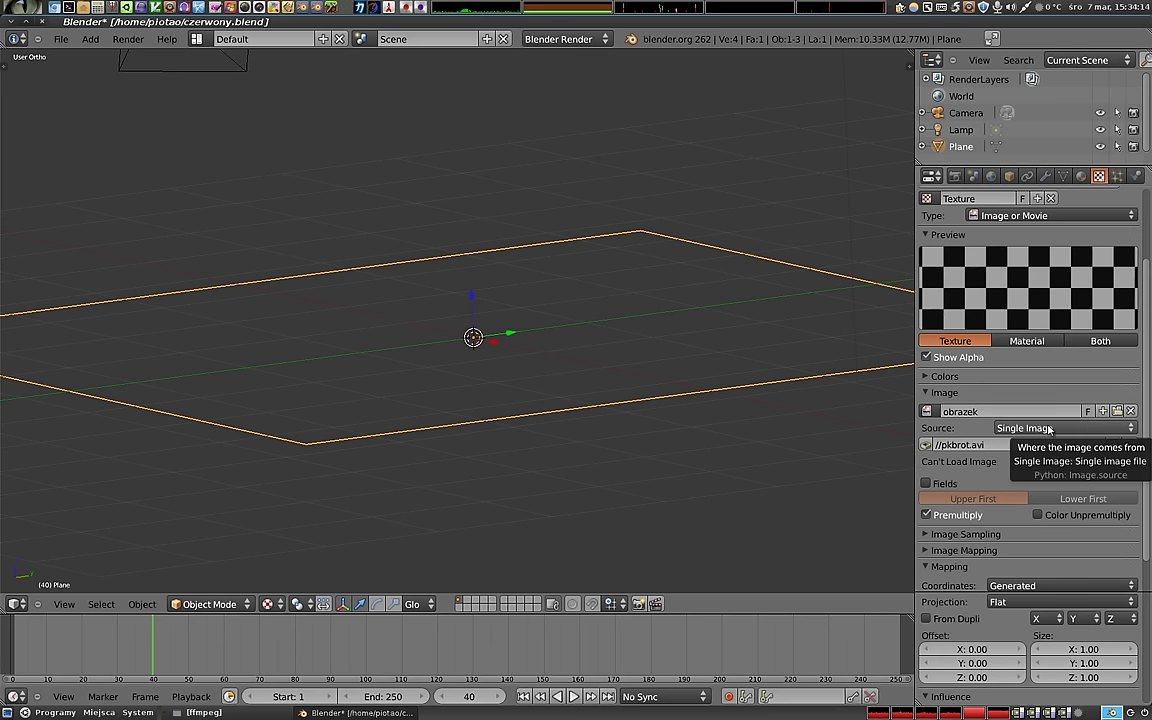